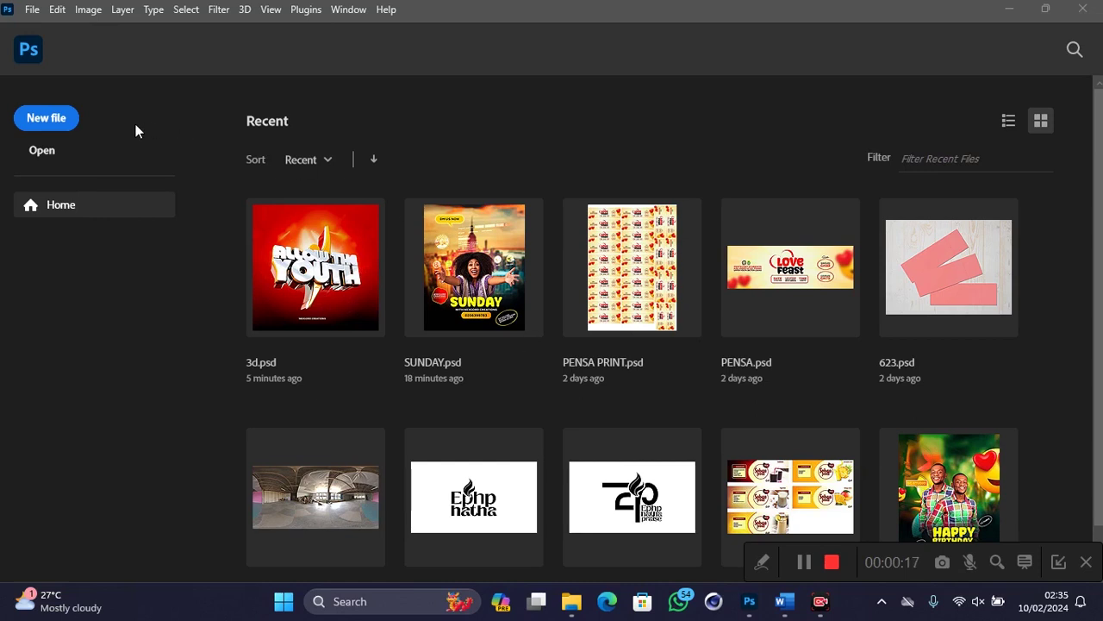
Step: Start a new file so the A3 preset appears: 297 × 420 mm, 300 ppi, RGB, white
click(50, 127)
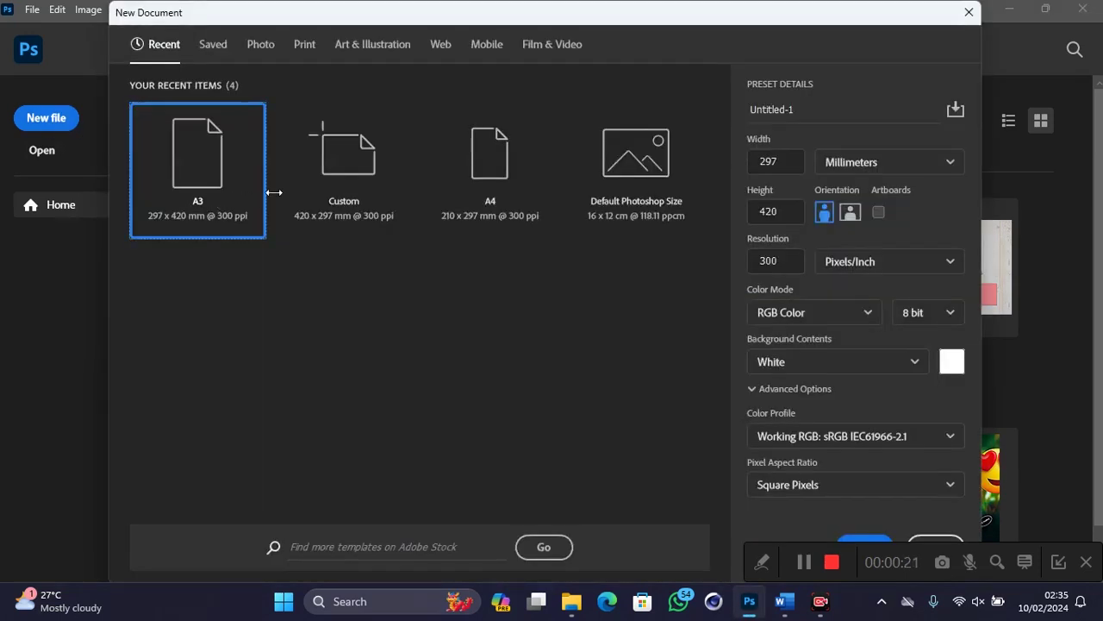
Step: Create the A3 document and crop it to a 4:5 ratio (3508 × 4385 px)
double_click(239, 207)
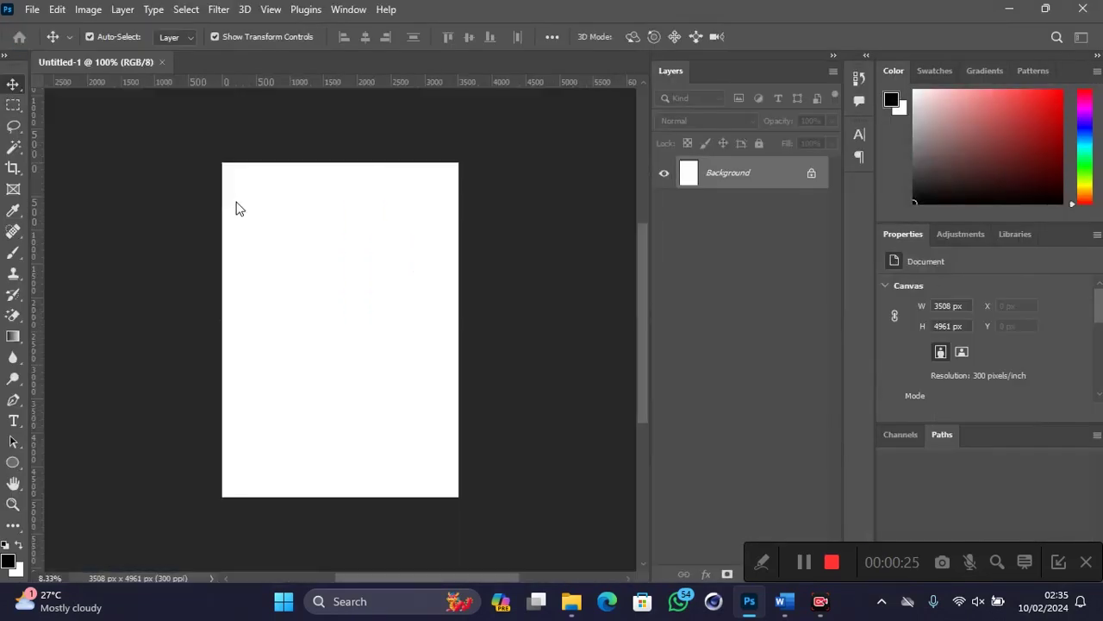
click(13, 168)
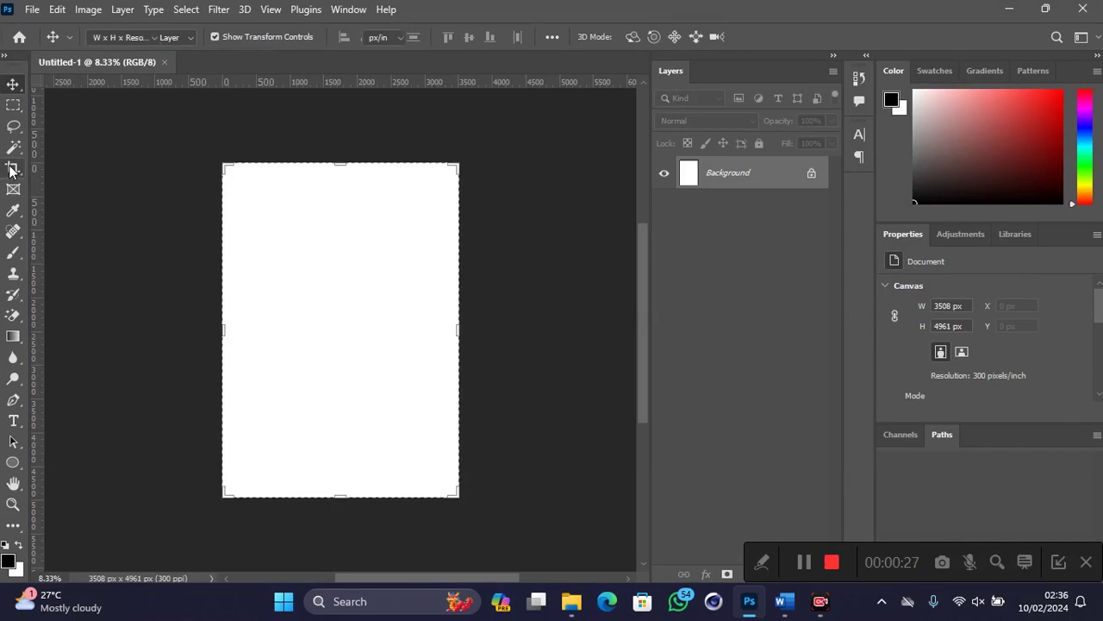
click(125, 37)
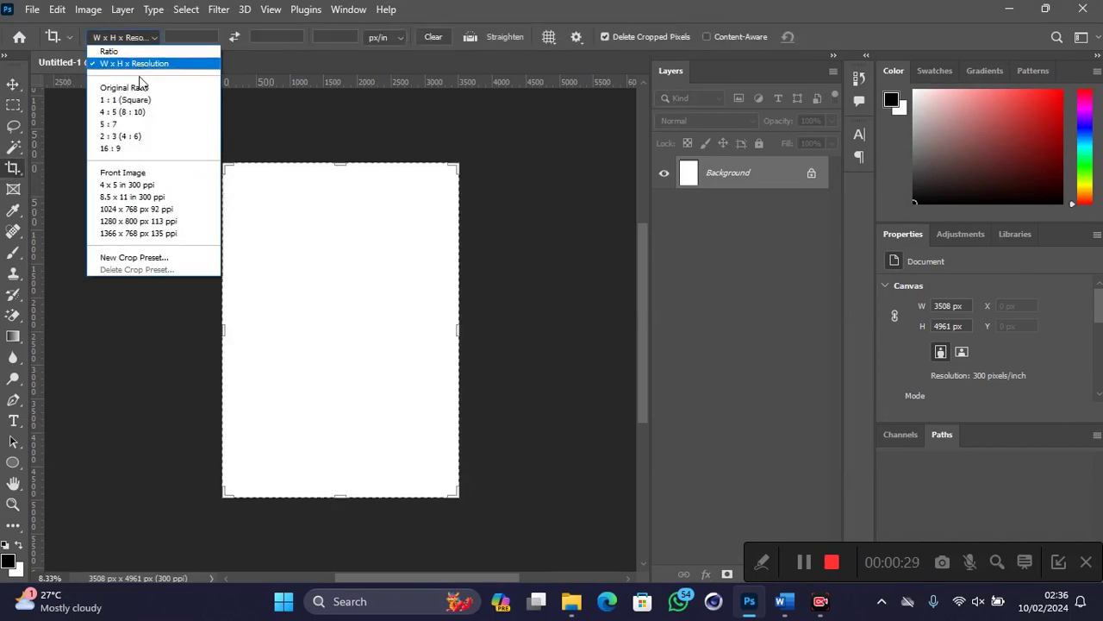
click(141, 110)
key(Return)
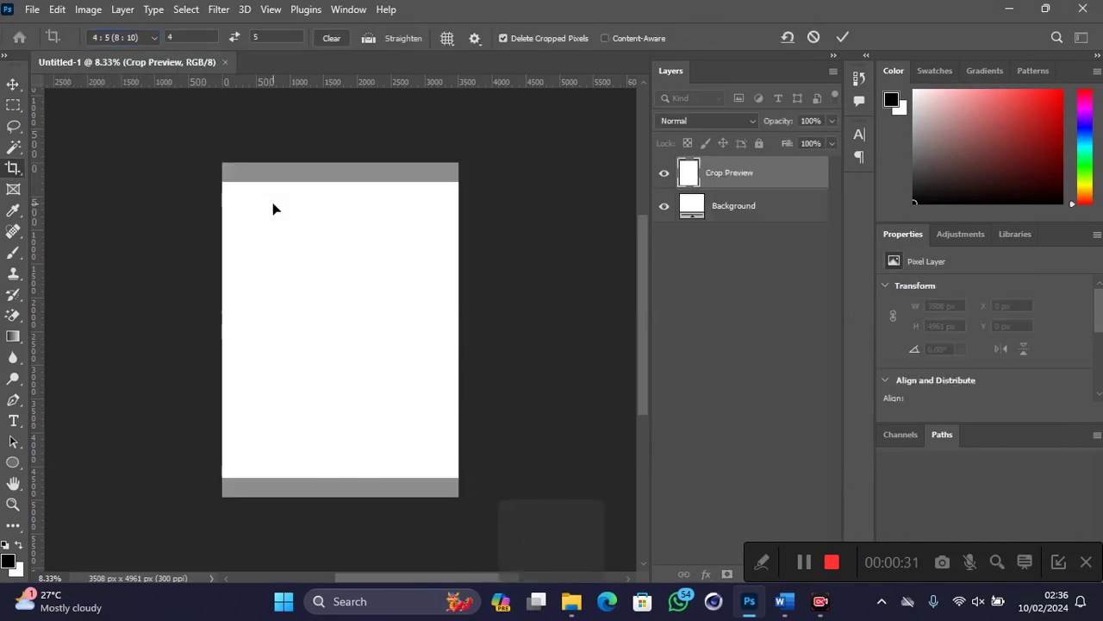
Step: Draw a black Rectangle 1 shape covering the whole page
click(13, 84)
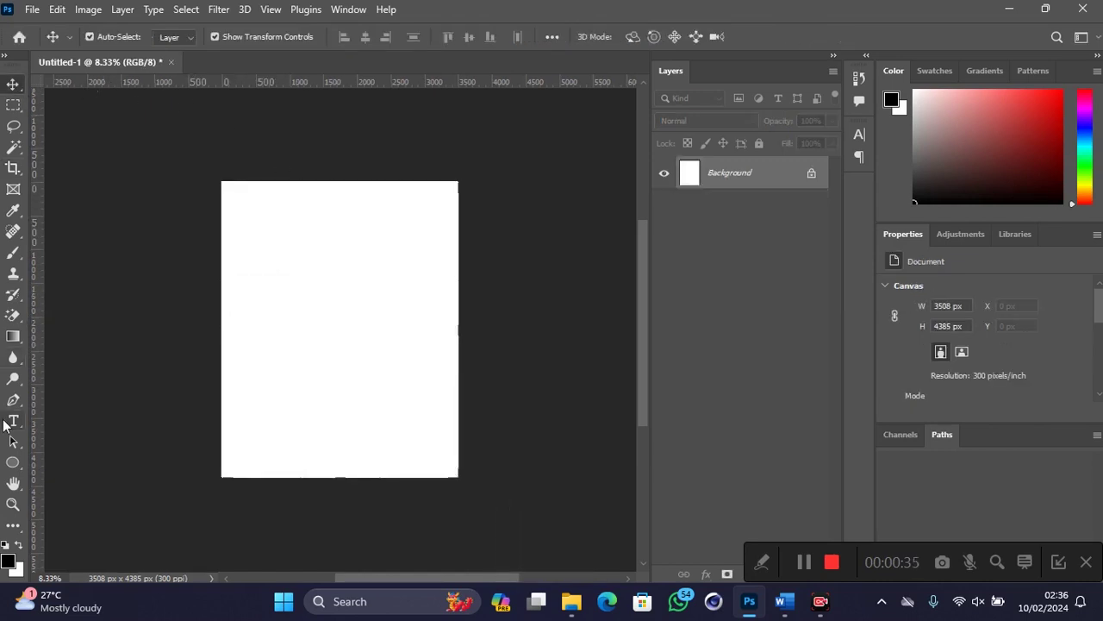
click(12, 462)
click(64, 474)
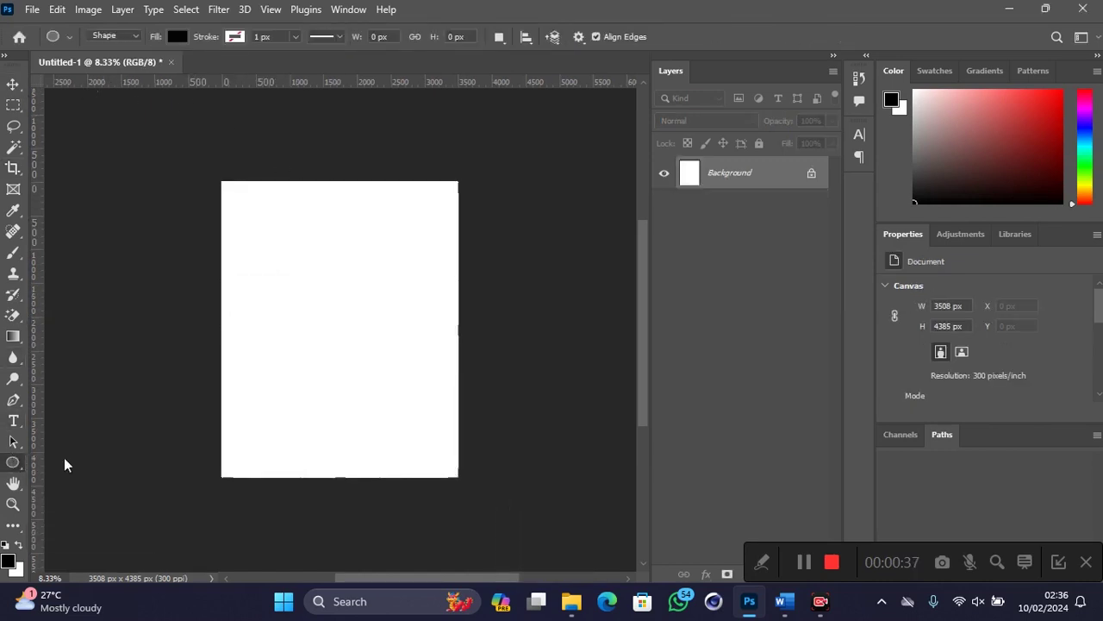
drag(196, 157, 491, 498)
click(11, 86)
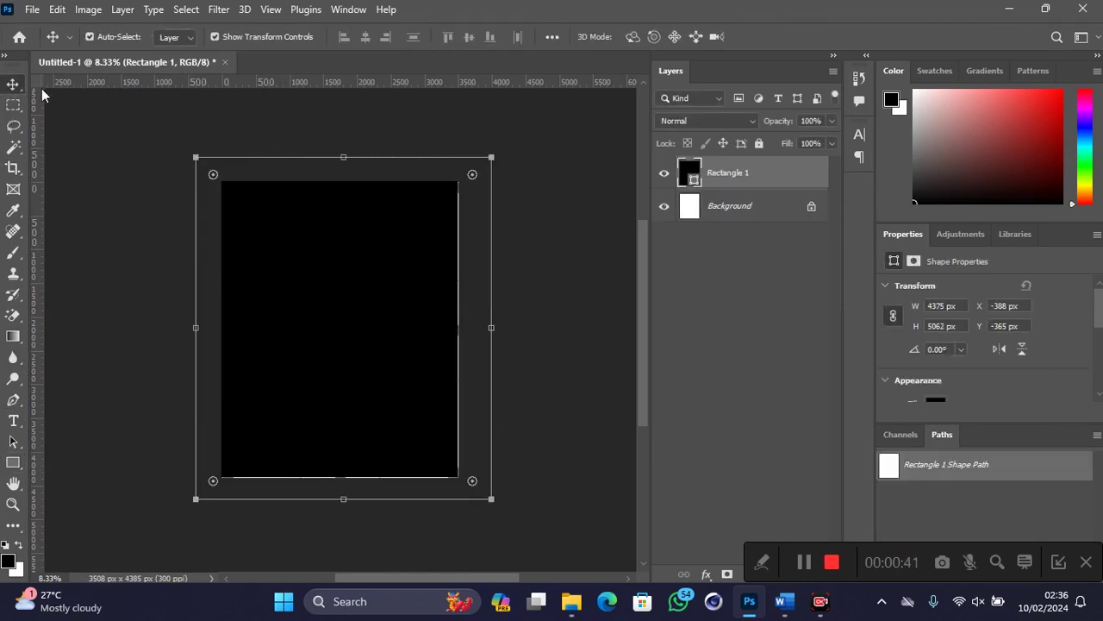
click(706, 573)
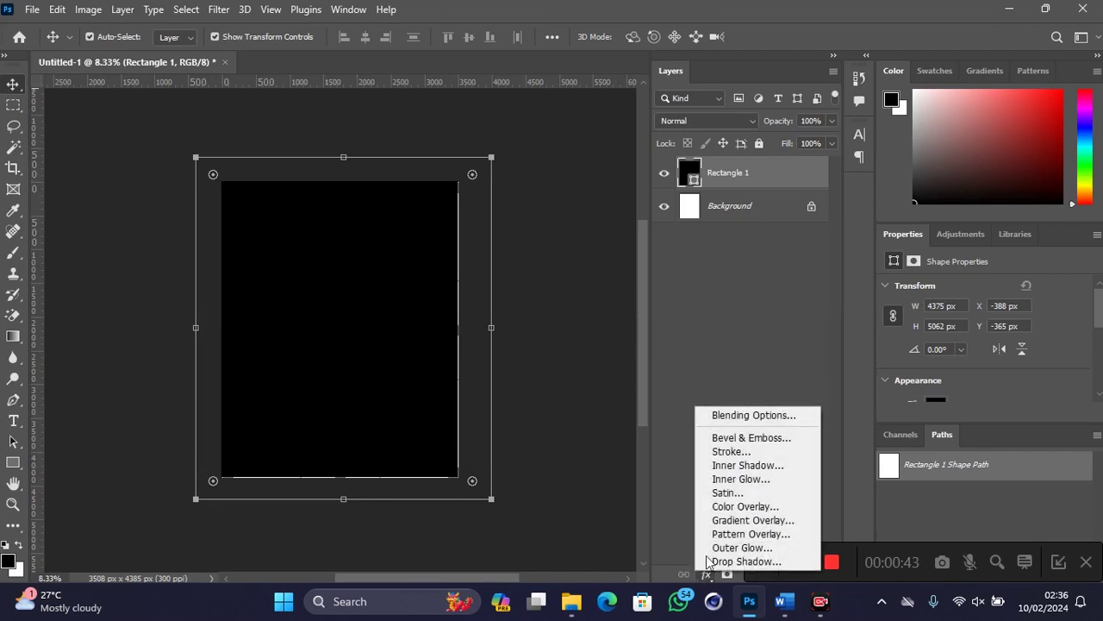
Step: Add a Gradient Overlay to Rectangle 1 with the Radial style
click(720, 521)
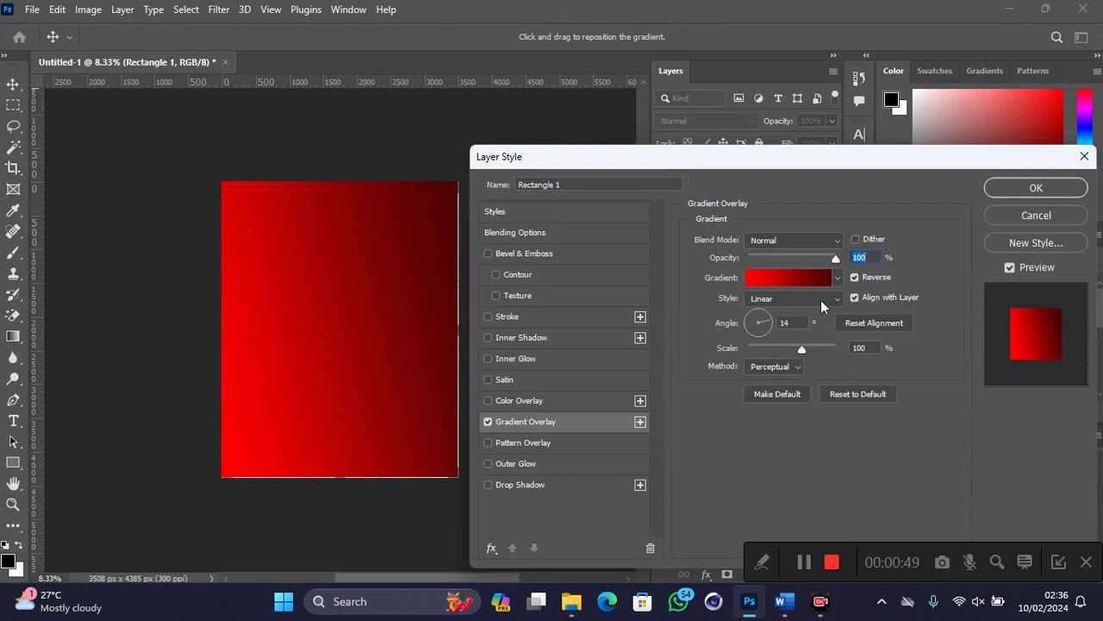
drag(775, 168, 801, 157)
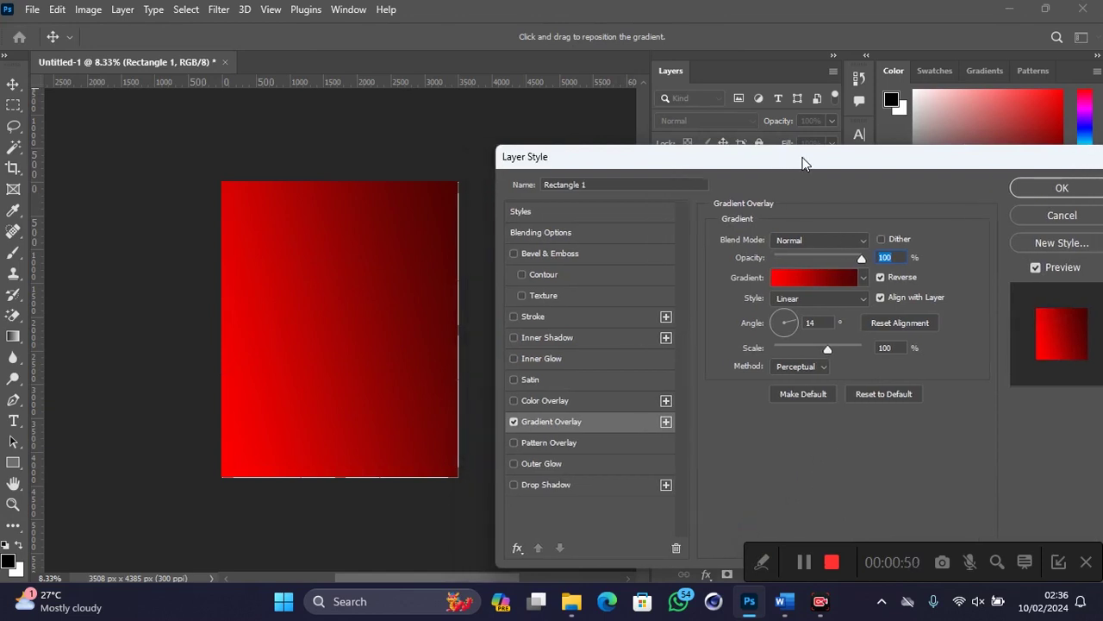
click(819, 296)
click(818, 325)
drag(778, 178, 817, 191)
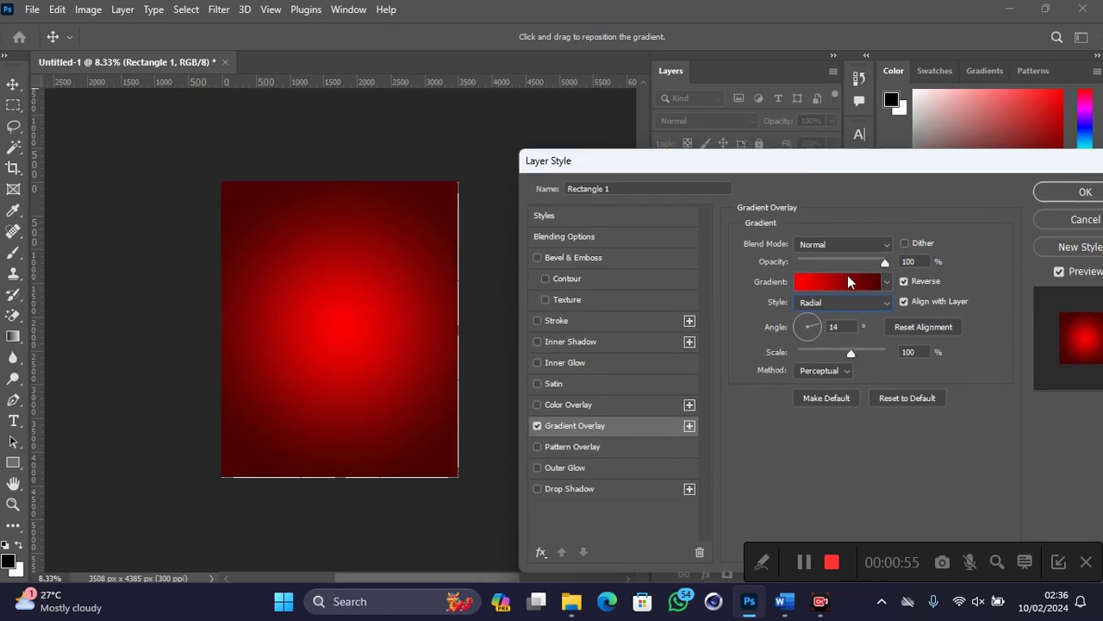
Step: Set the gradient's left stop to dark purple #4c0344
click(848, 281)
click(584, 341)
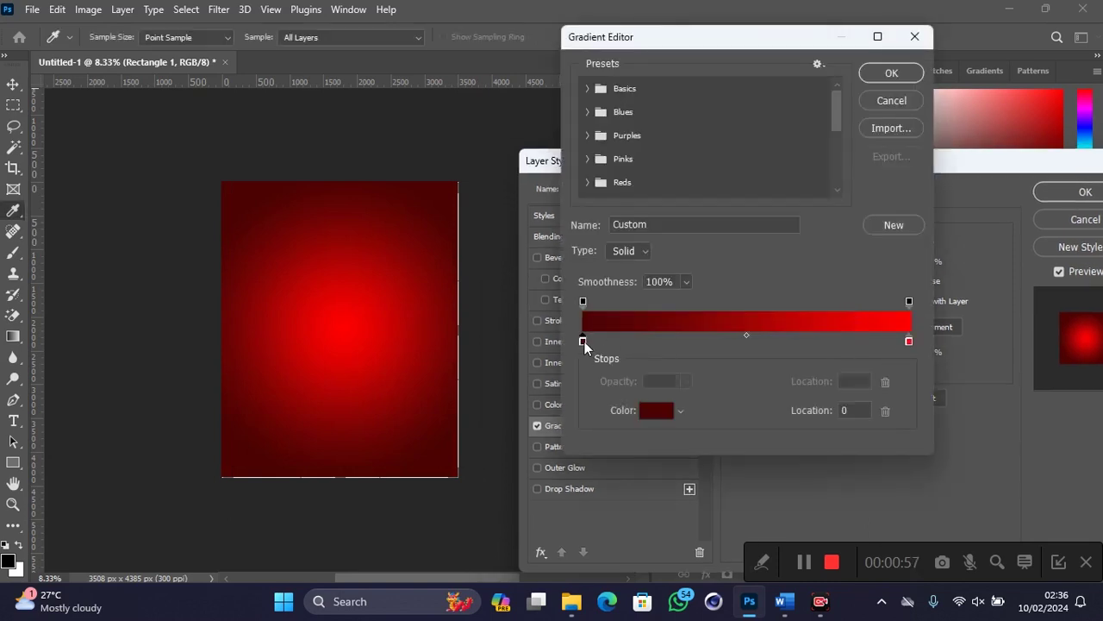
click(652, 412)
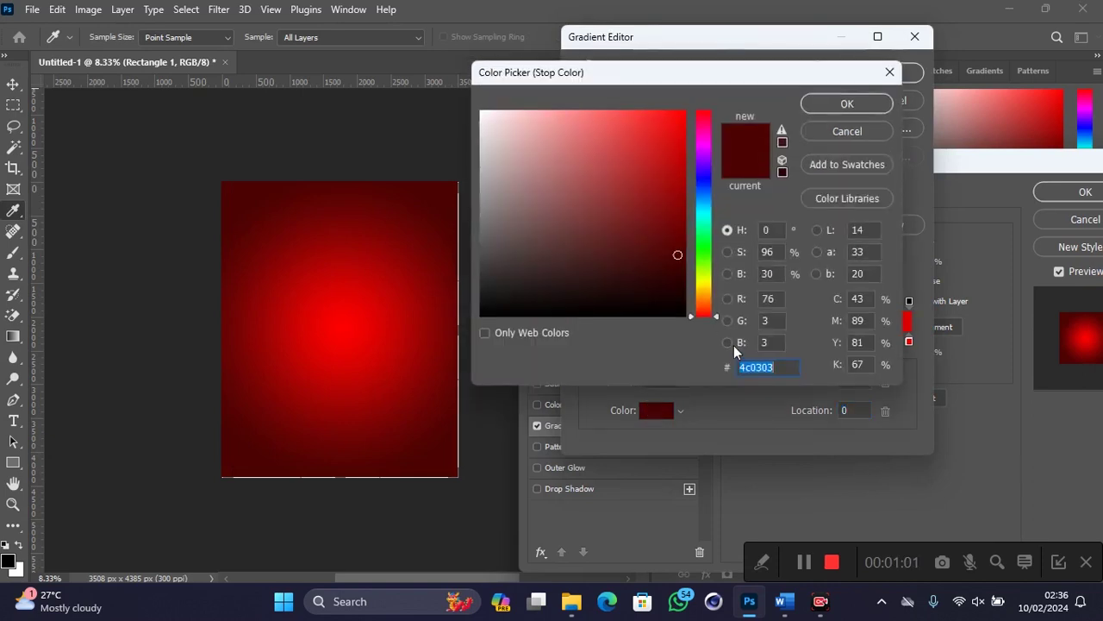
click(728, 342)
click(702, 262)
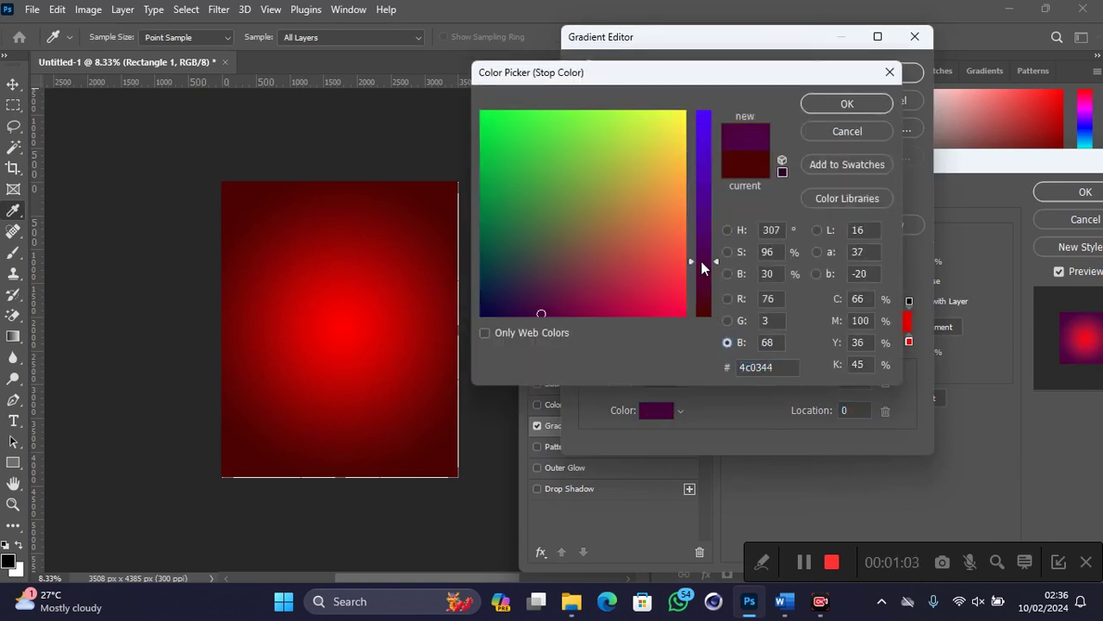
click(830, 109)
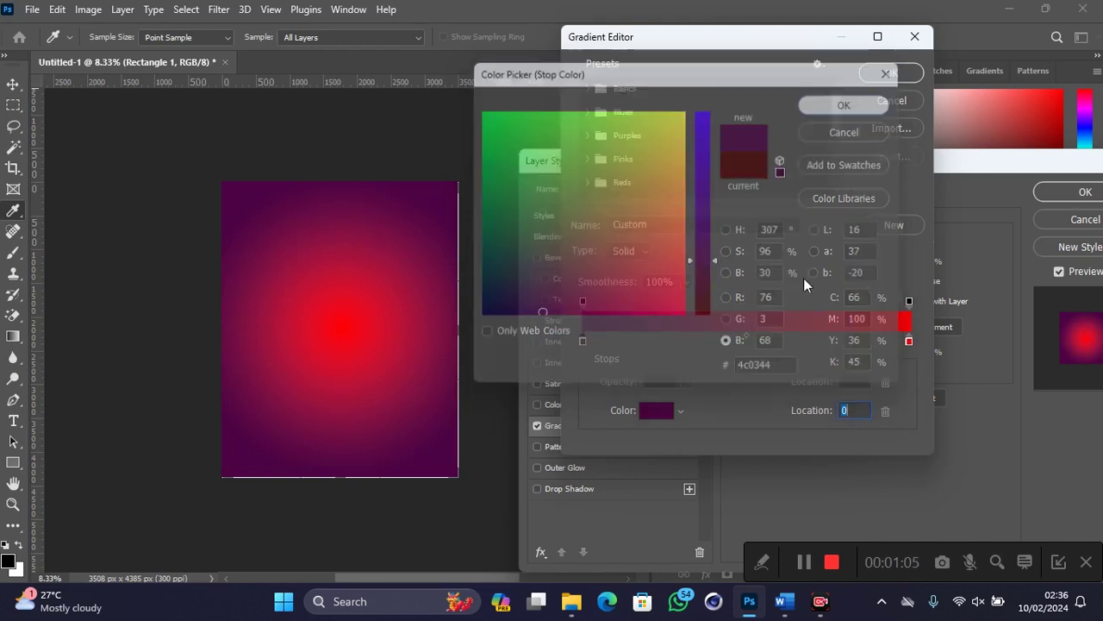
Step: Set the right stop to pink #e5086a and apply the radial gradient overlay
click(909, 341)
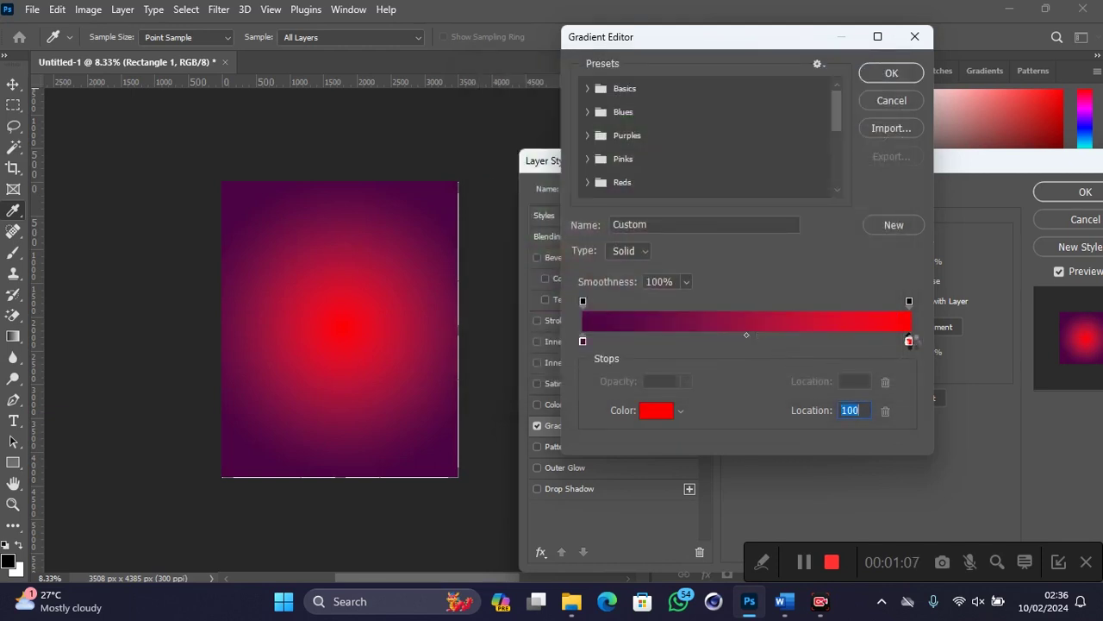
click(656, 411)
drag(703, 282, 700, 201)
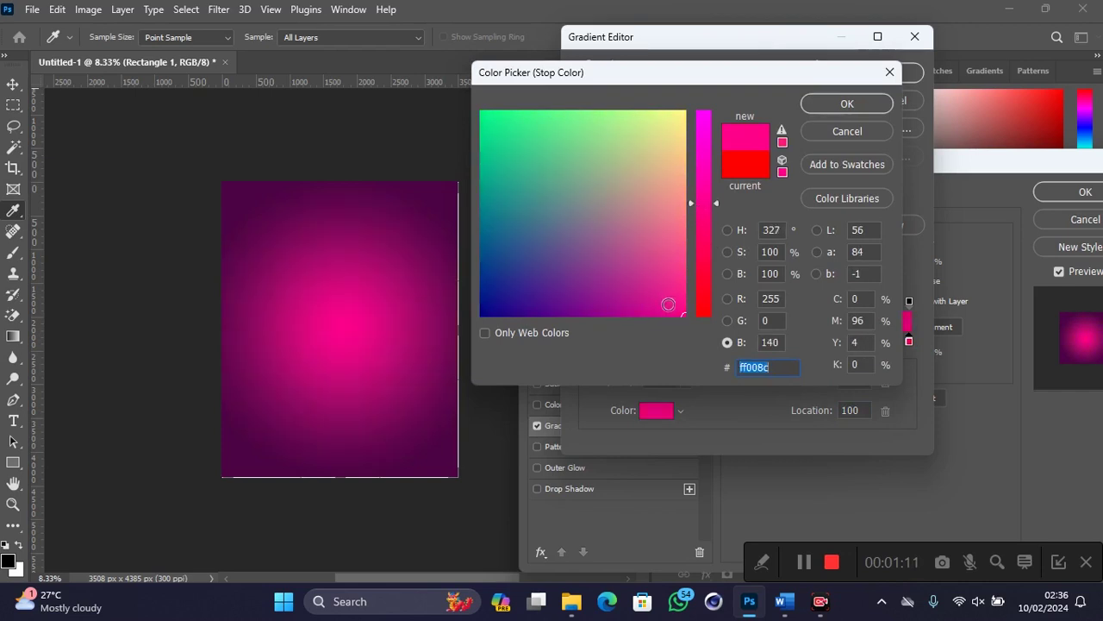
text(e5086a)
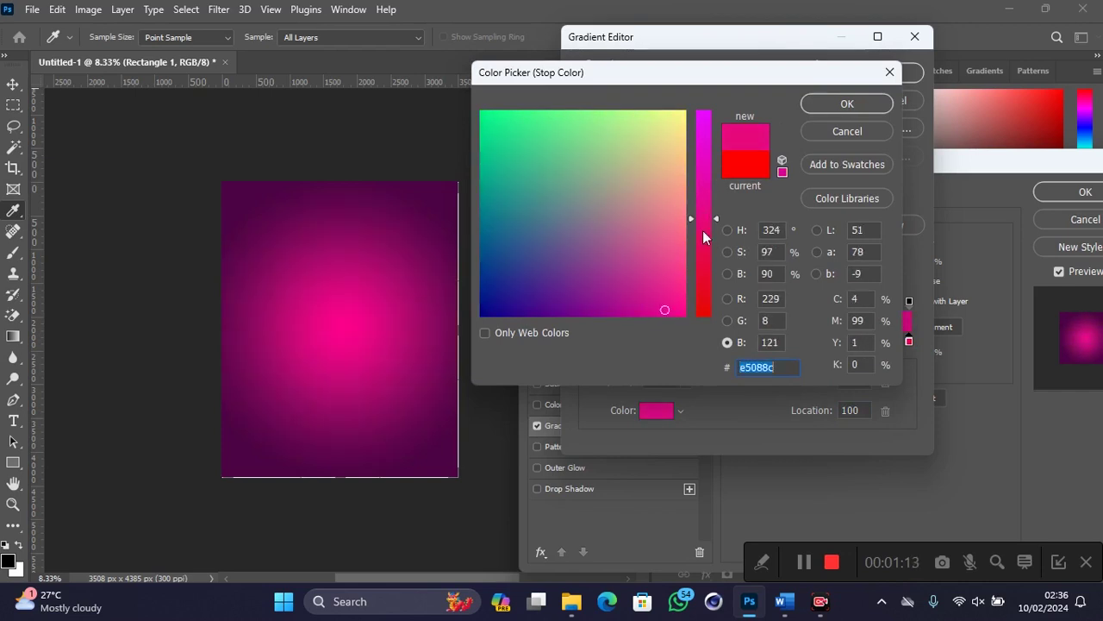
drag(702, 231, 703, 206)
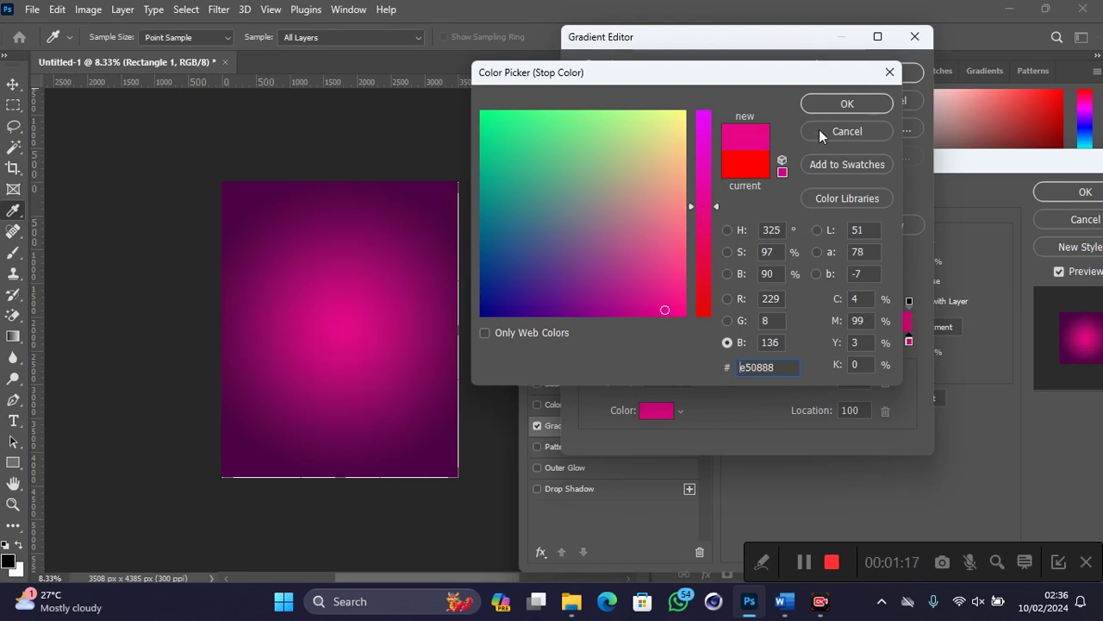
click(825, 102)
click(892, 75)
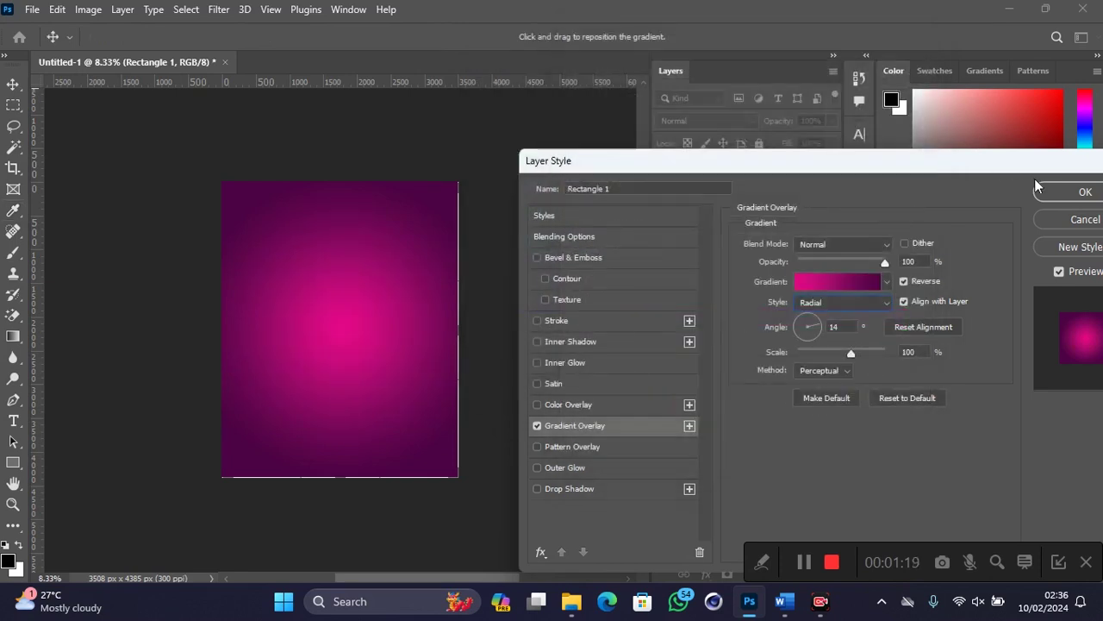
click(1047, 193)
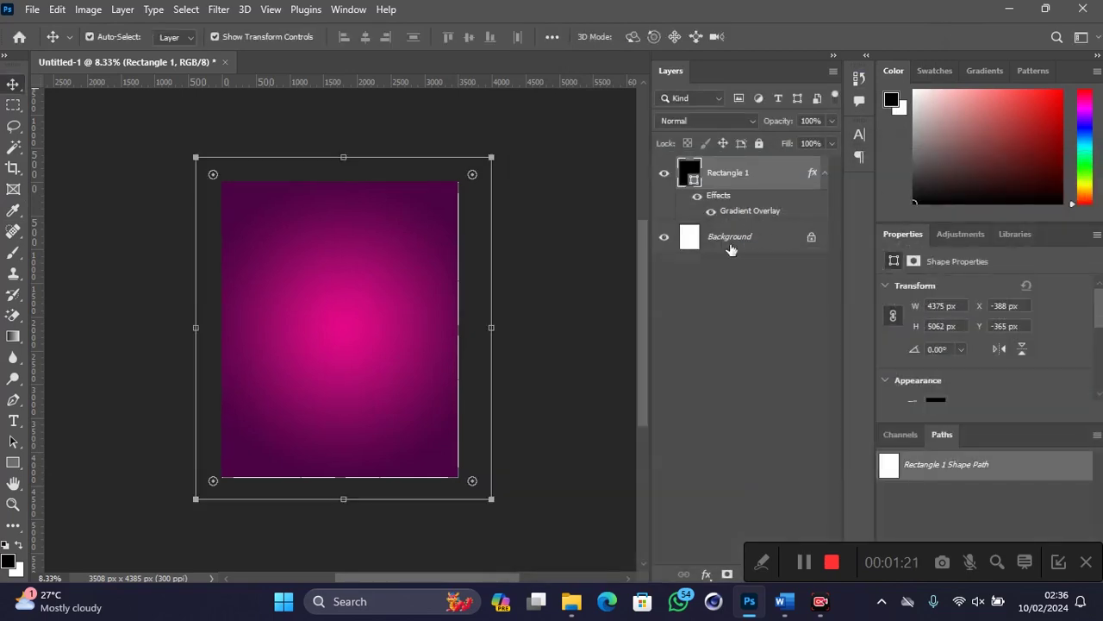
Step: Deselect the rectangle and minimize Photoshop to reach the desktop
click(542, 360)
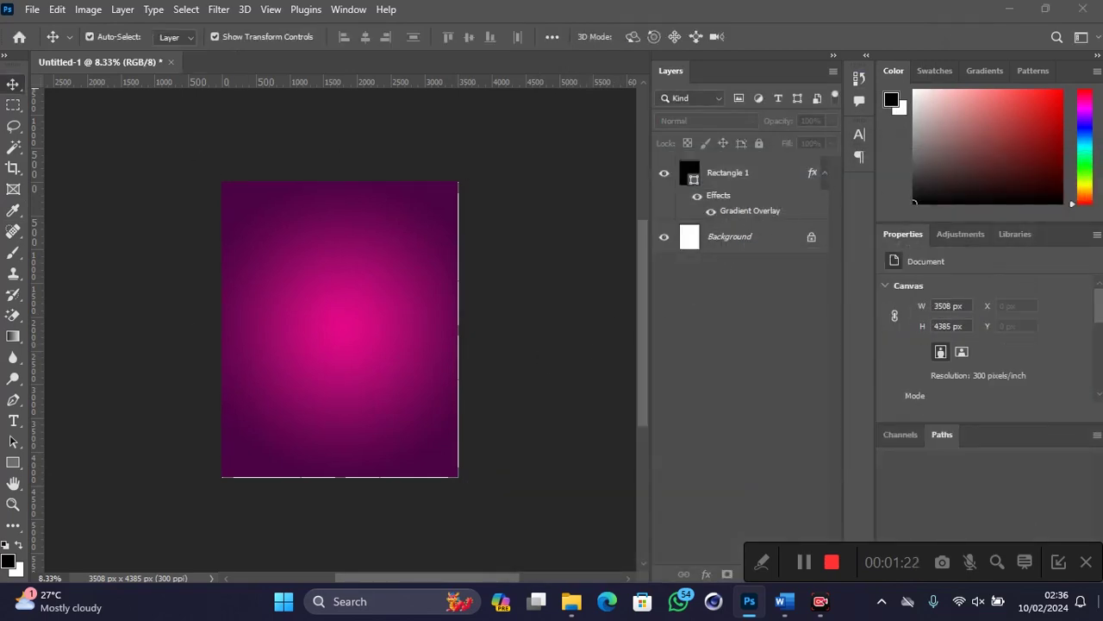
click(1046, 7)
click(996, 30)
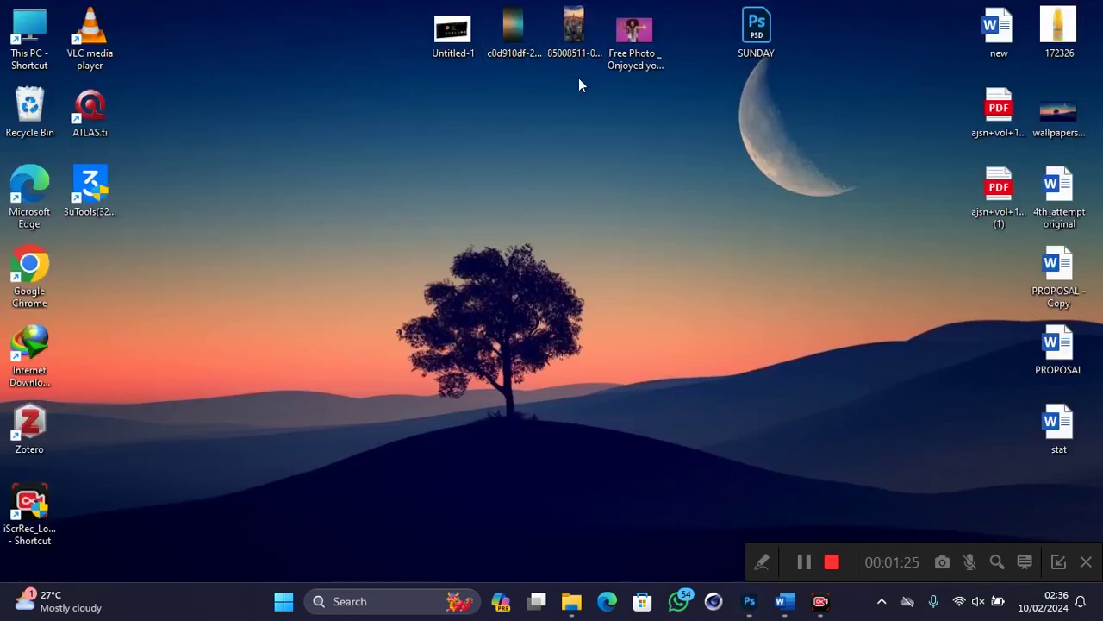
Step: Go to E: > My studio works > design stck > BACKGROUNDS and drag the purple glow image into the poster
double_click(28, 32)
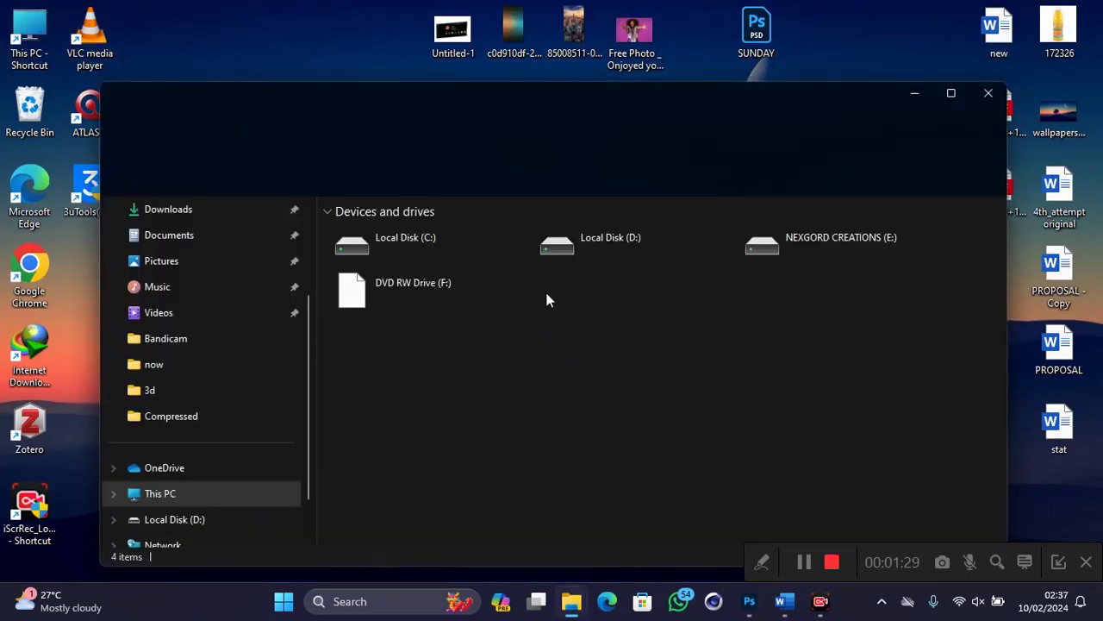
double_click(816, 240)
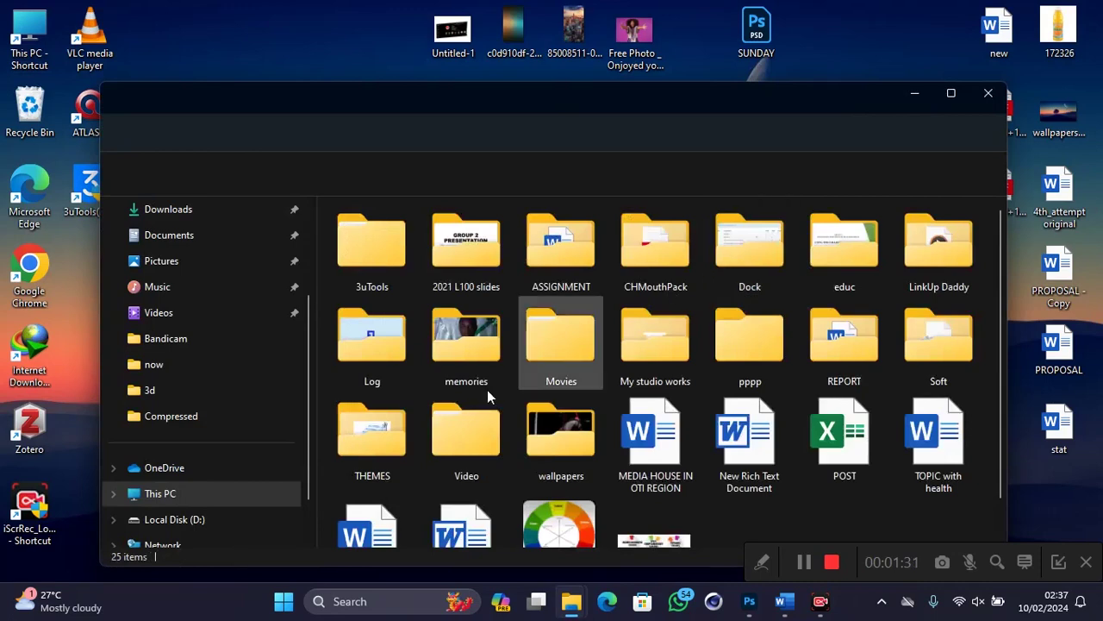
double_click(672, 333)
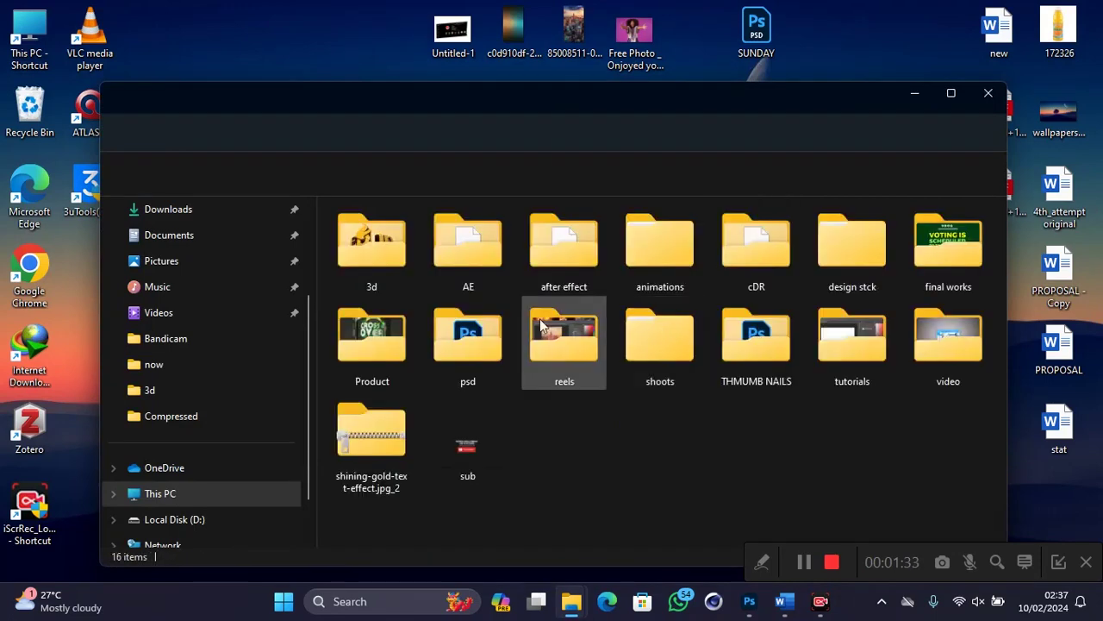
double_click(869, 269)
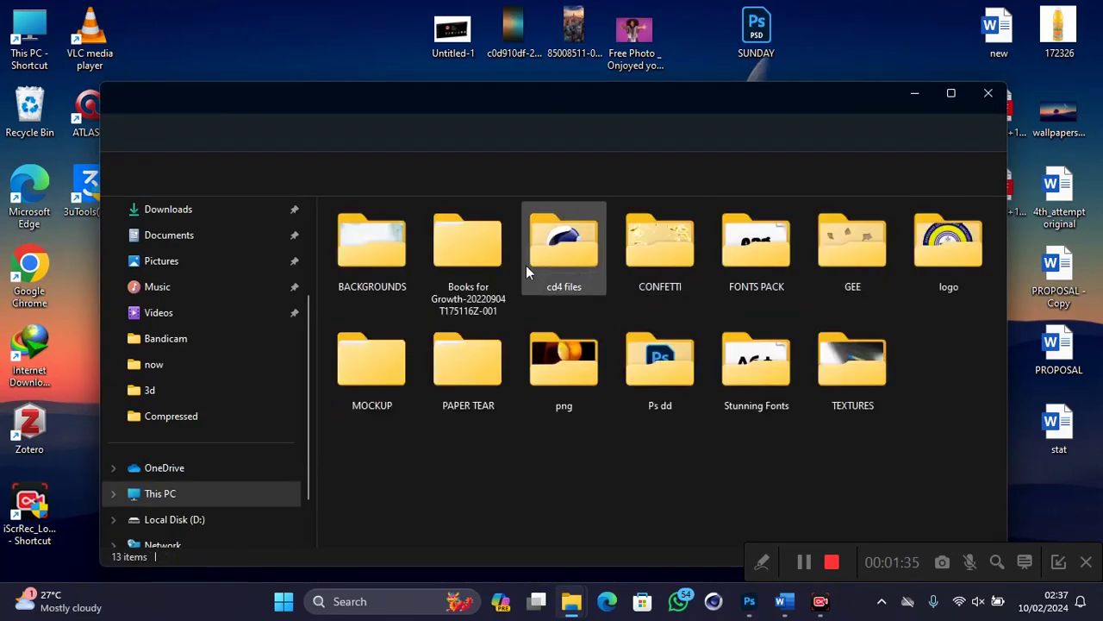
double_click(405, 269)
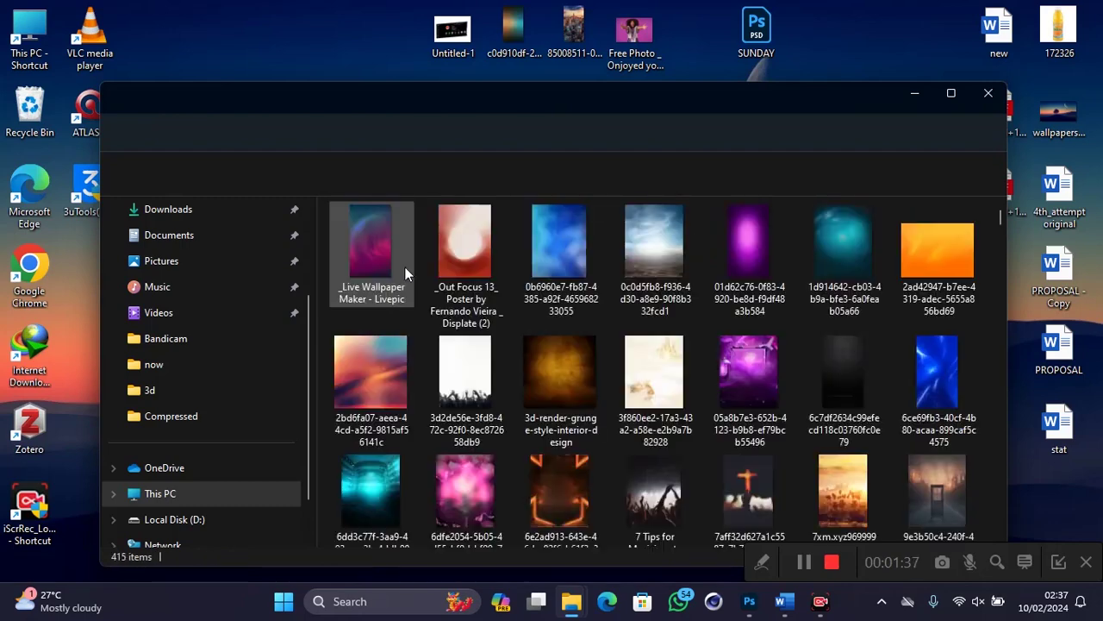
drag(746, 258, 401, 398)
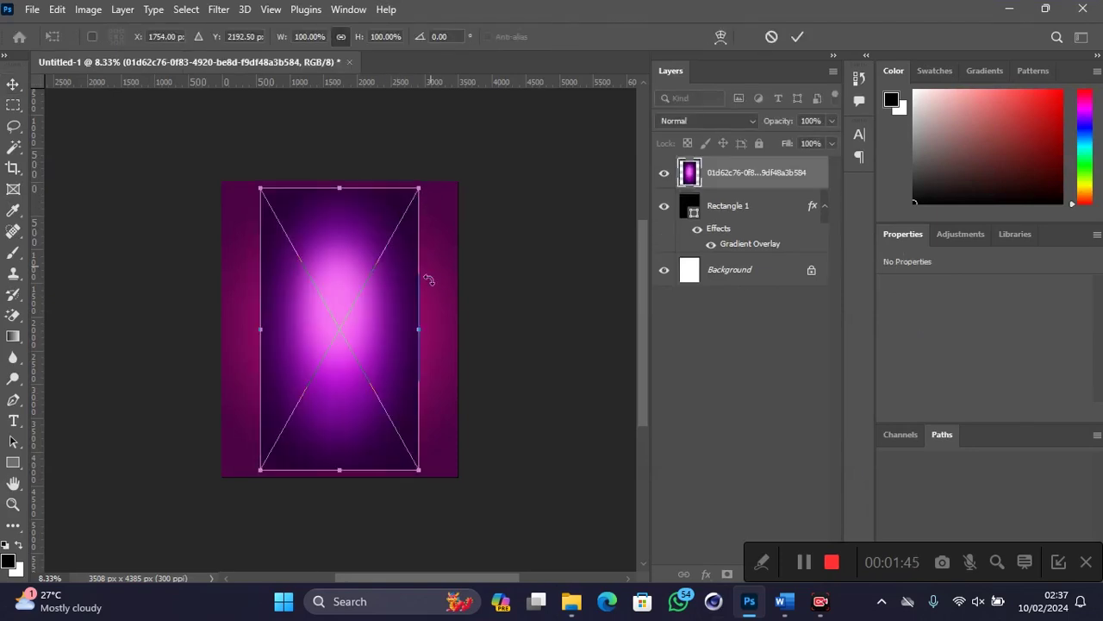
Step: Enlarge the purple glow image to about 154% width, reposition it and commit
drag(440, 323, 495, 322)
drag(377, 325, 340, 328)
drag(446, 336, 473, 338)
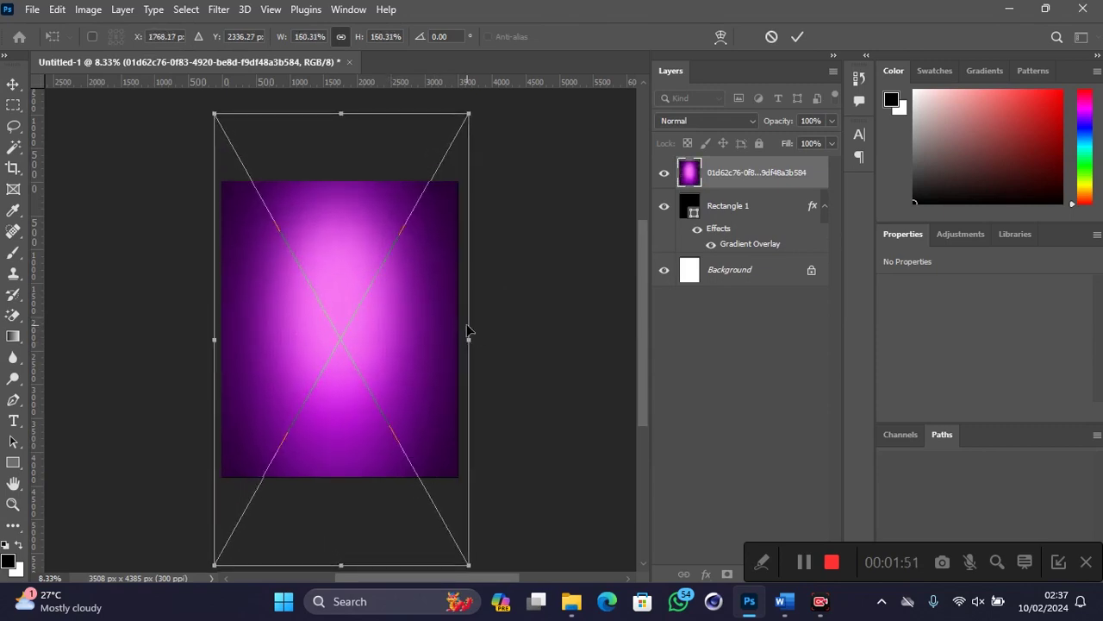
key(Return)
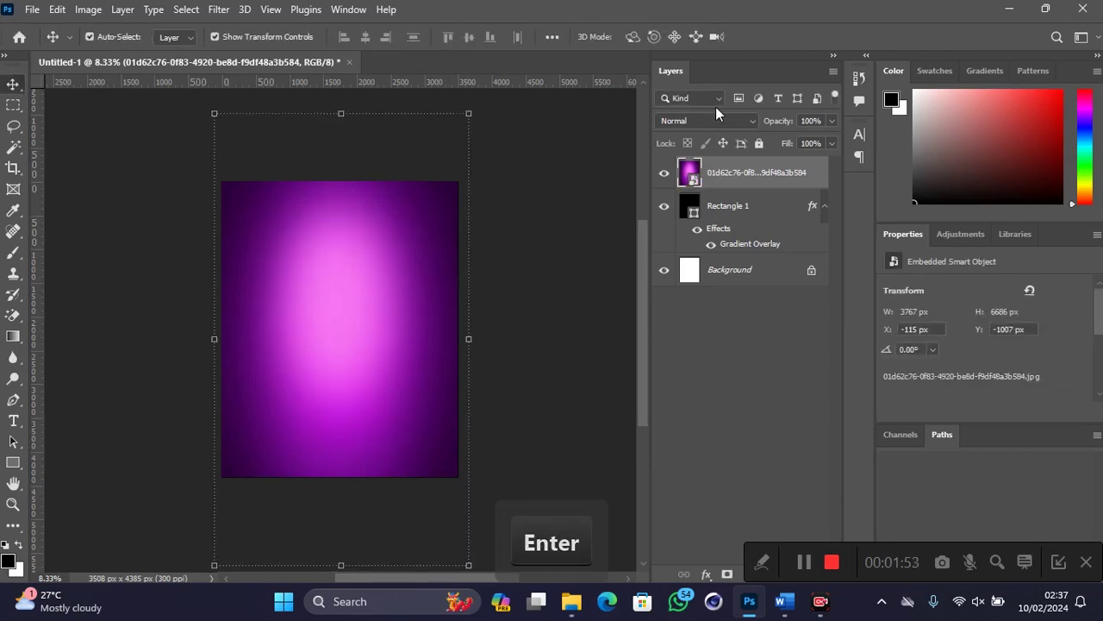
Step: Set the glow layer to Multiply blend mode and minimize Photoshop
click(716, 99)
click(751, 123)
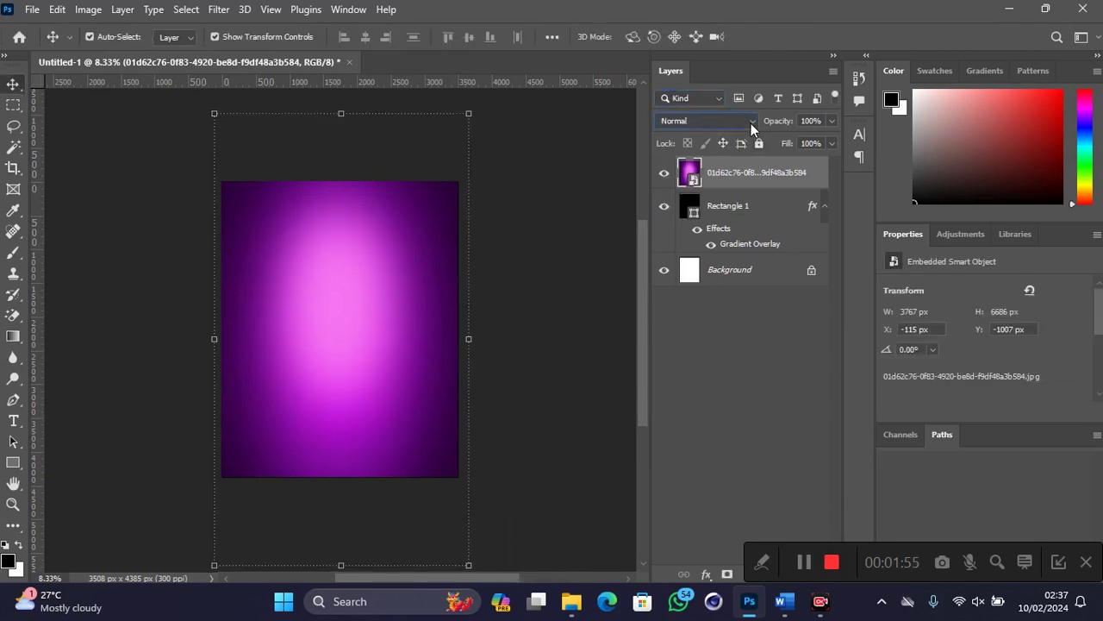
click(751, 123)
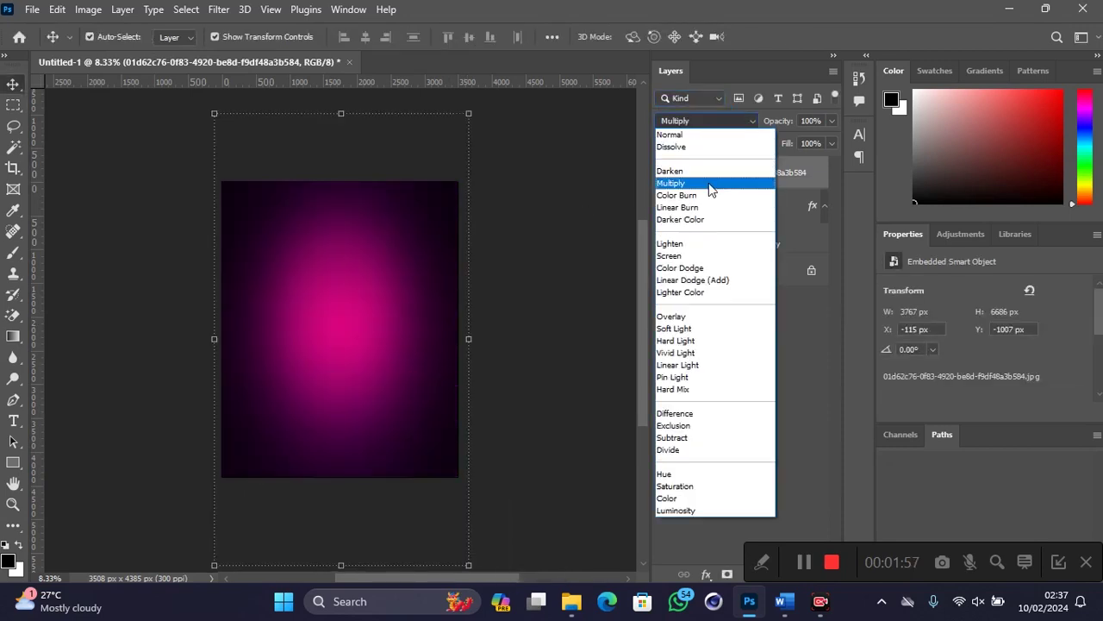
click(711, 188)
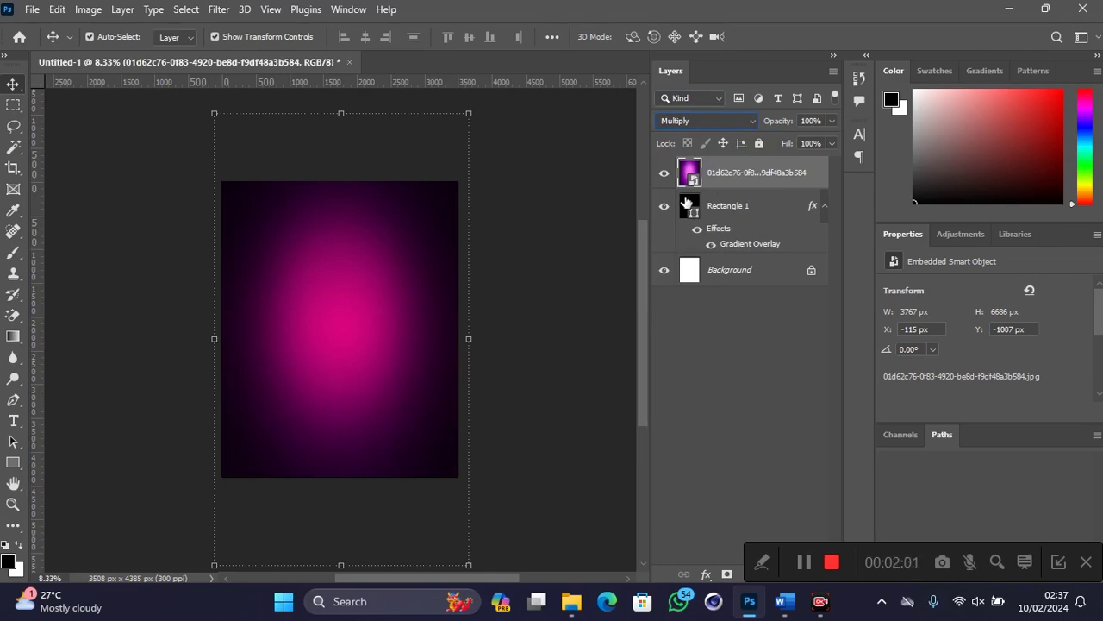
click(749, 601)
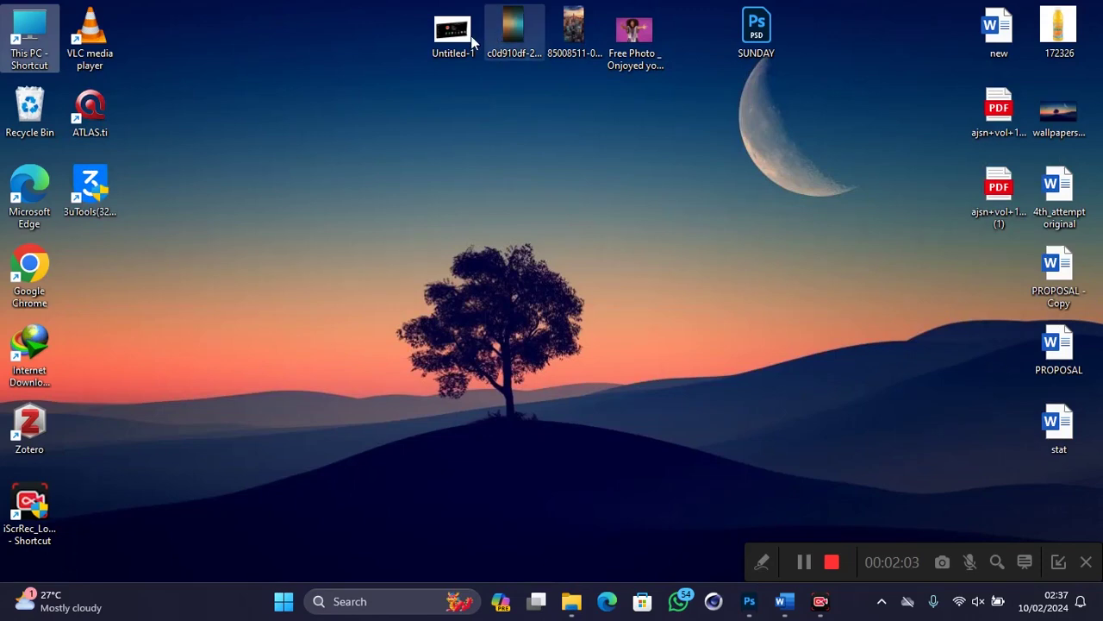
Step: Place the city skyline photo, scale it to about 148.78% and commit
drag(576, 38, 285, 355)
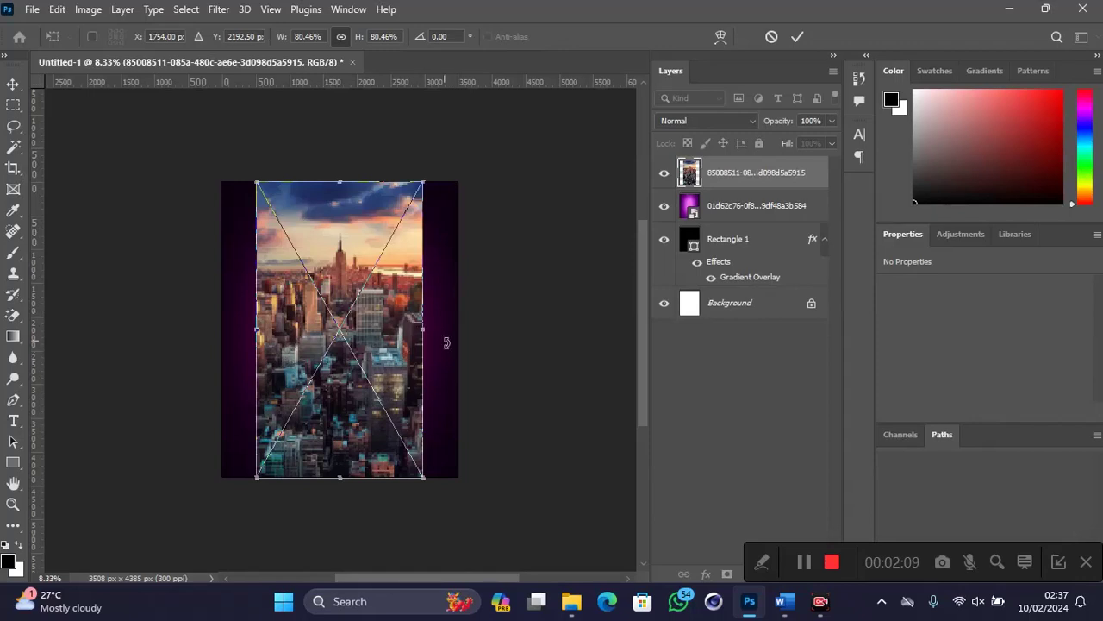
drag(424, 330, 546, 340)
drag(414, 310, 365, 369)
mouse_move(499, 394)
mouse_down()
mouse_move(506, 400)
mouse_move(433, 384)
mouse_move(500, 394)
mouse_up()
drag(382, 361, 375, 356)
click(799, 38)
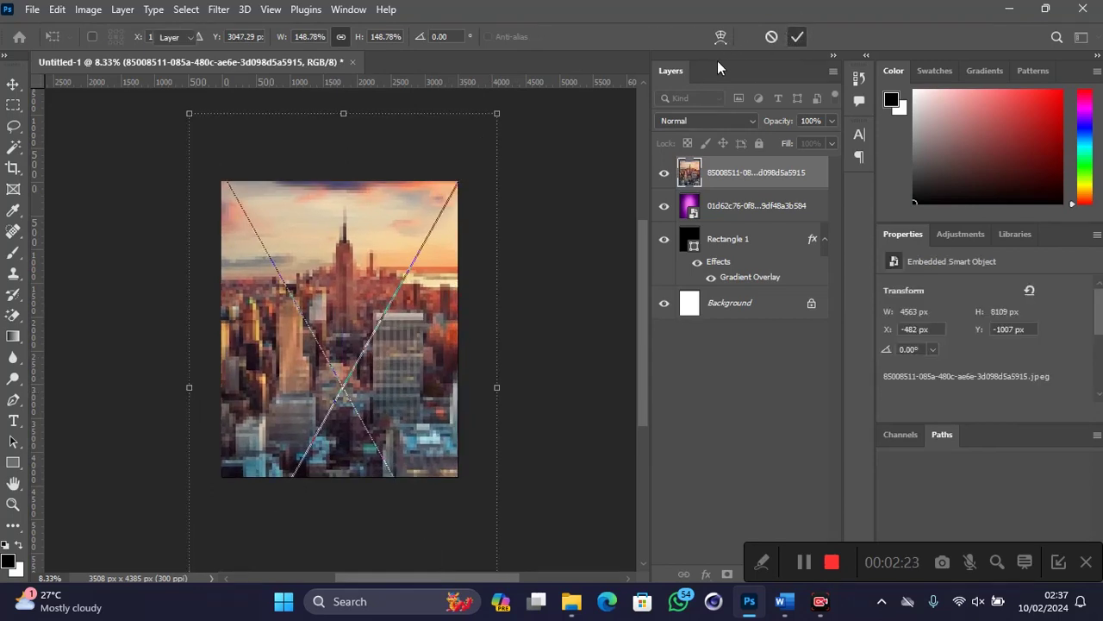
Step: Set the skyline layer to Lighten mode and minimize Photoshop
click(715, 122)
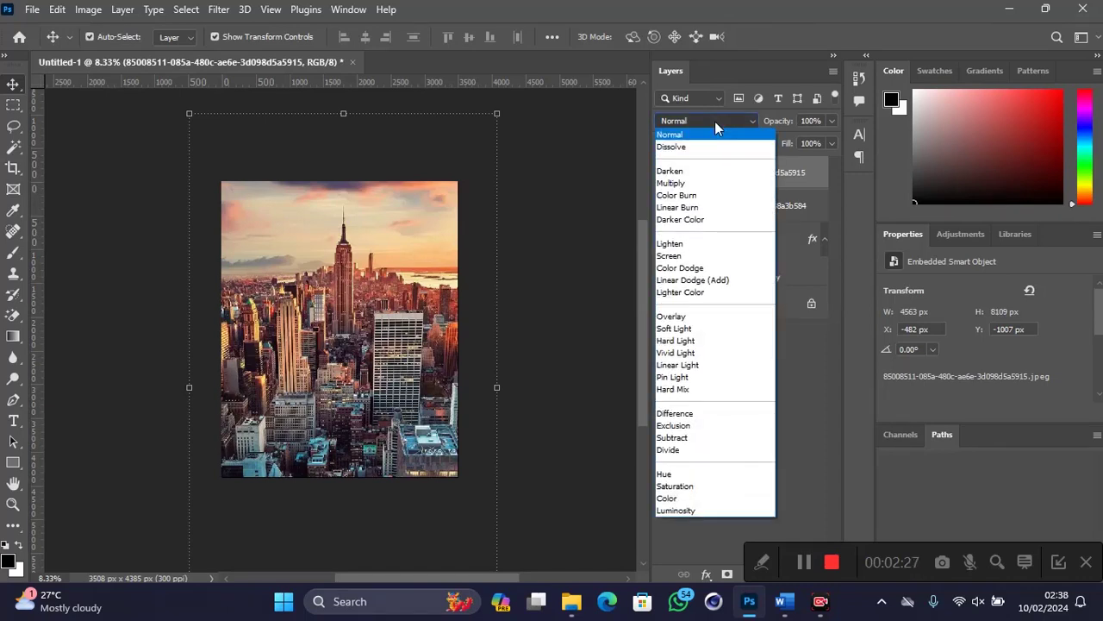
click(705, 246)
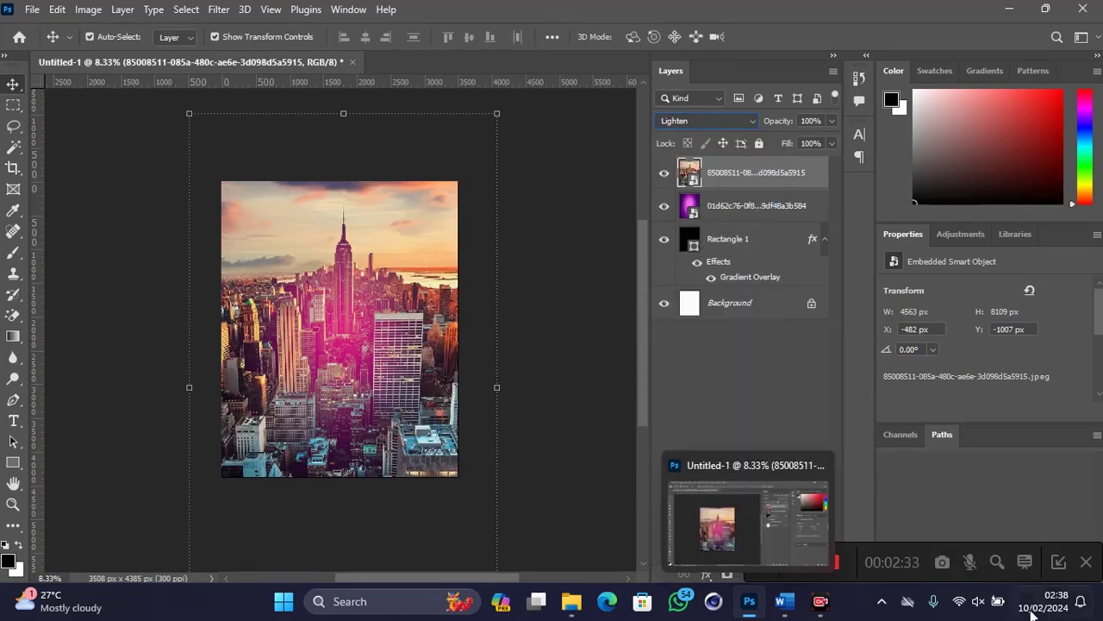
click(749, 601)
Step: Place the streaked texture image at about 148% scale and blend it in Overlay mode
drag(541, 27, 421, 420)
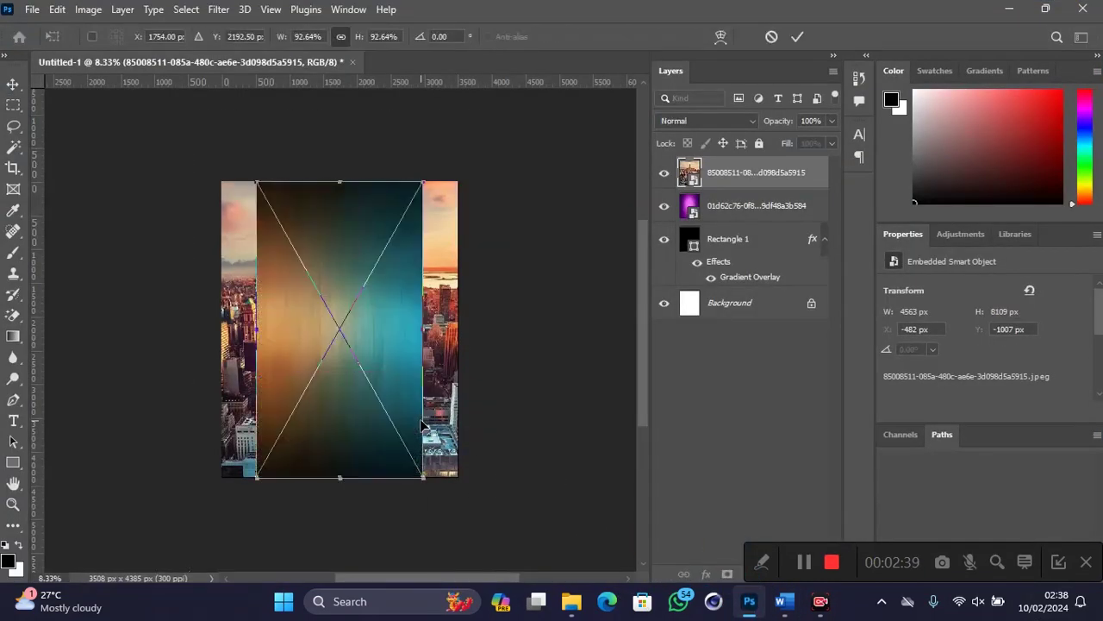
drag(283, 41, 332, 37)
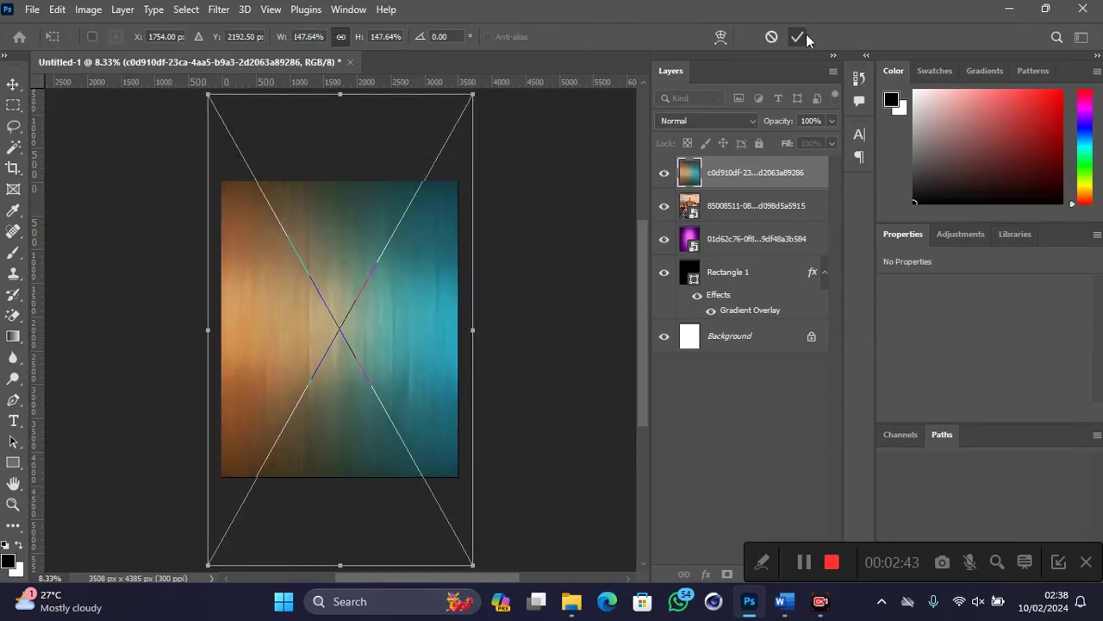
click(798, 36)
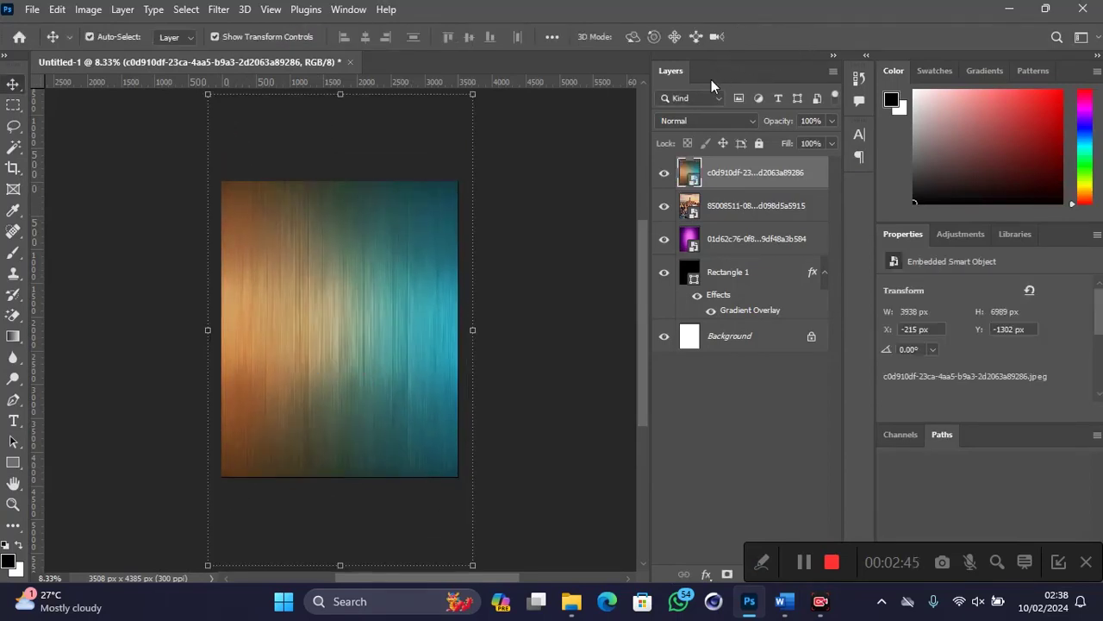
click(712, 121)
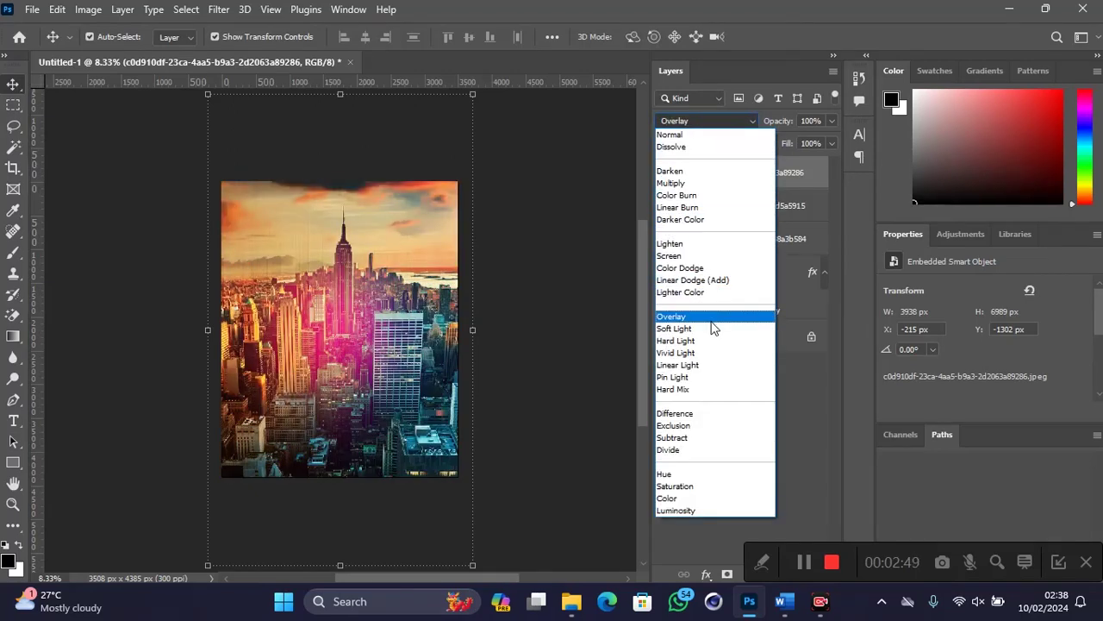
click(712, 319)
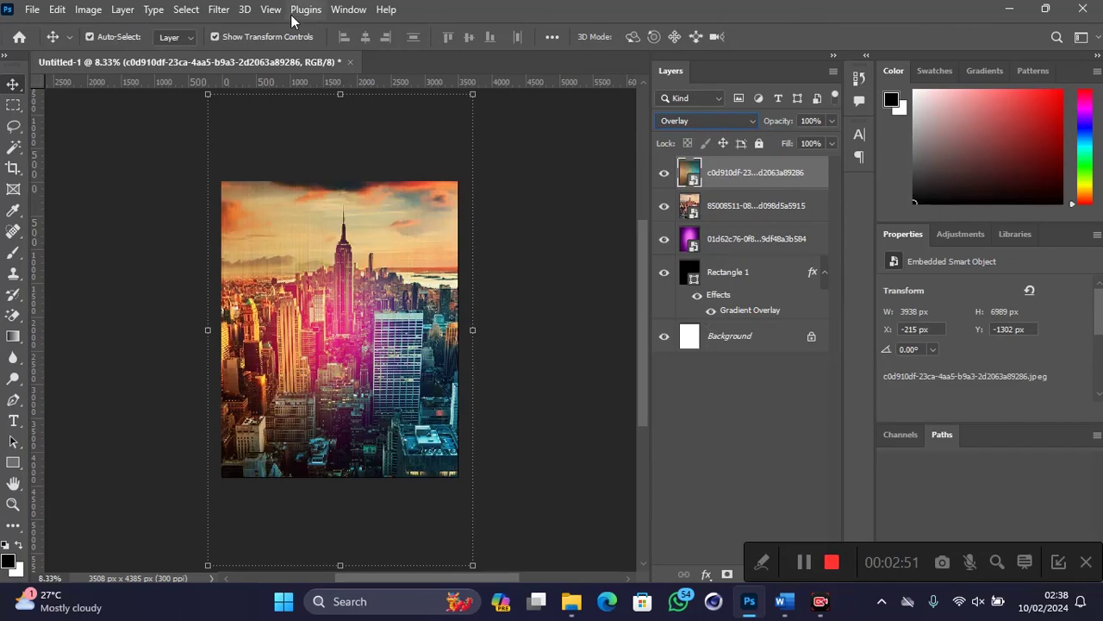
Step: Apply a Gaussian Blur of 42.9 pixels radius to the texture layer
key(alt)
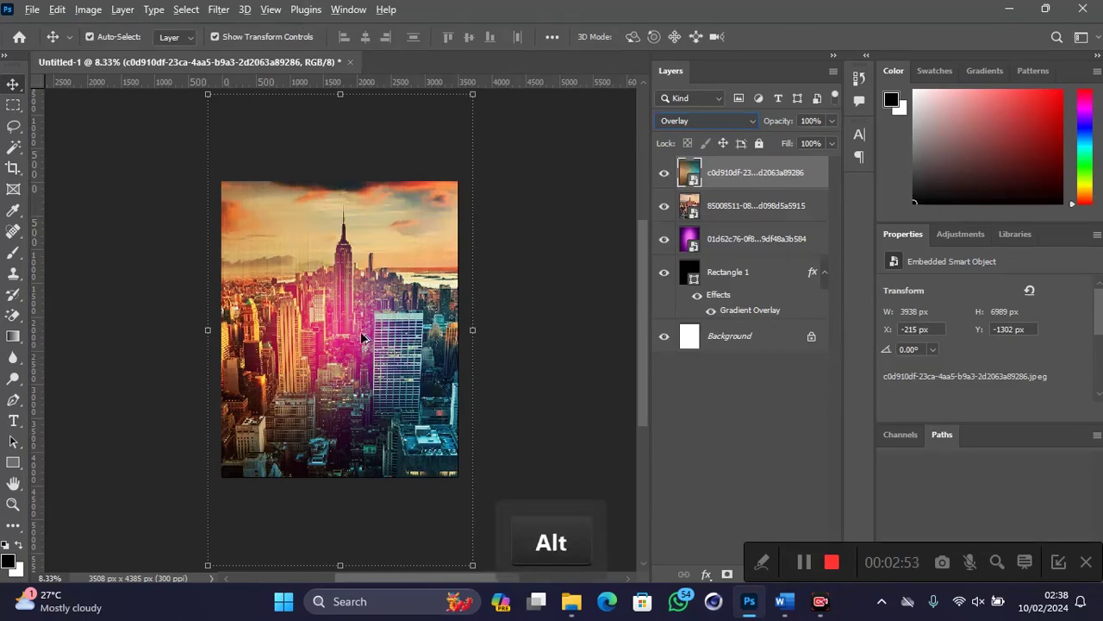
scroll(344, 303, up, 3)
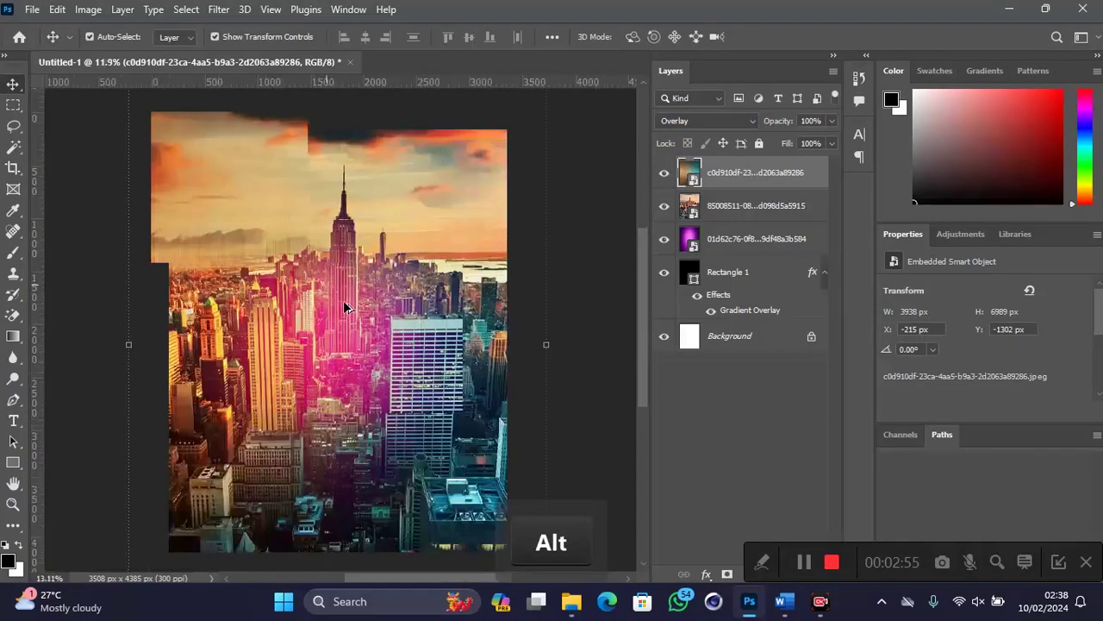
click(219, 11)
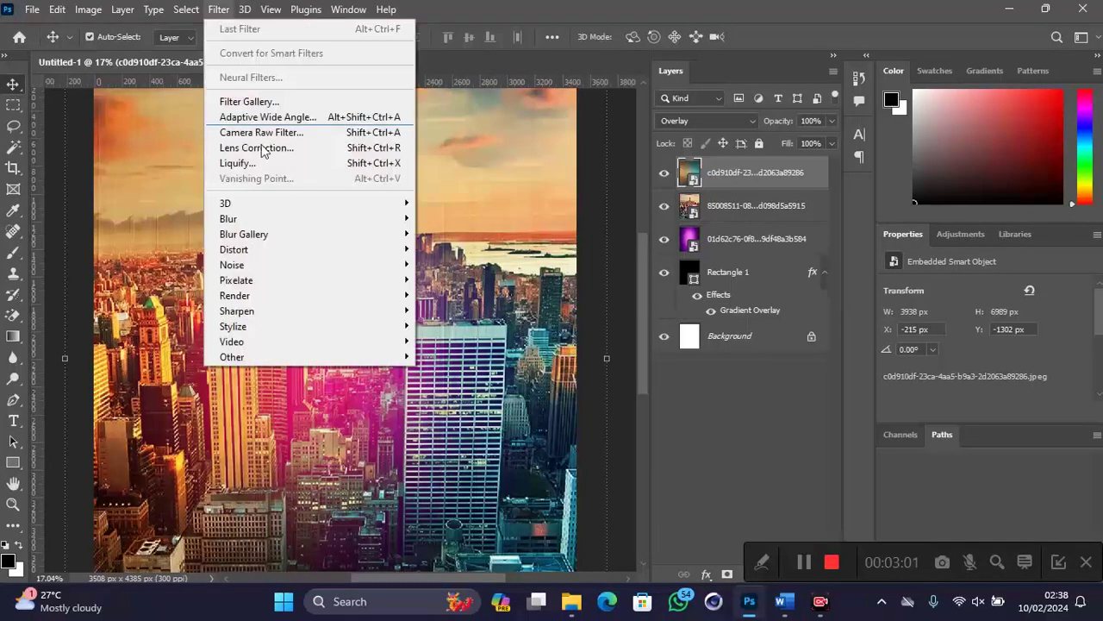
mouse_move(292, 230)
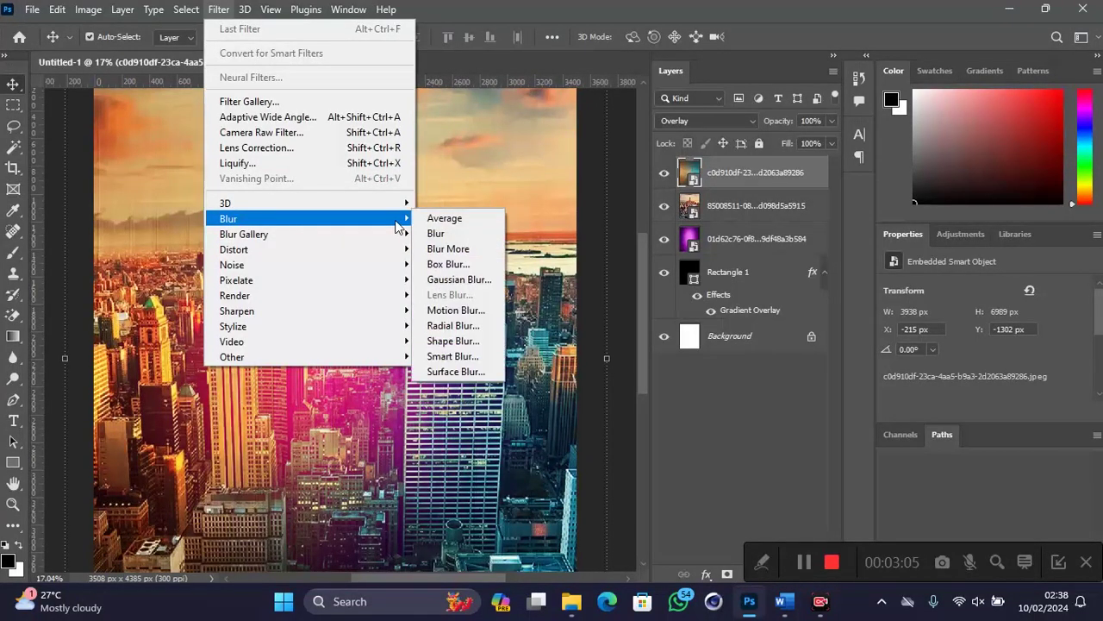
click(458, 279)
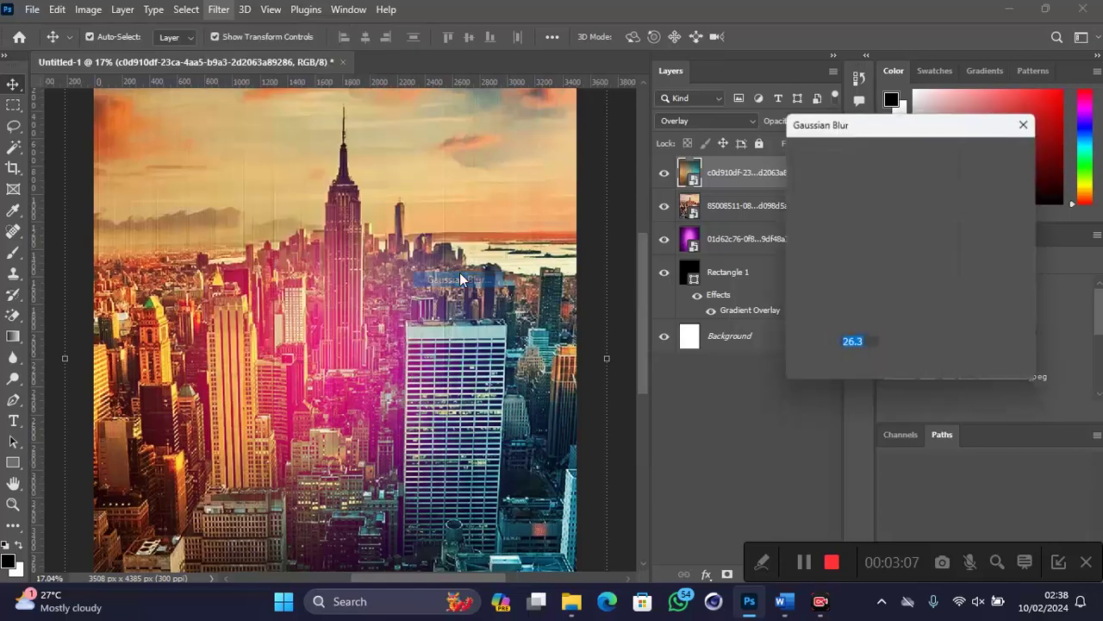
drag(868, 372, 879, 372)
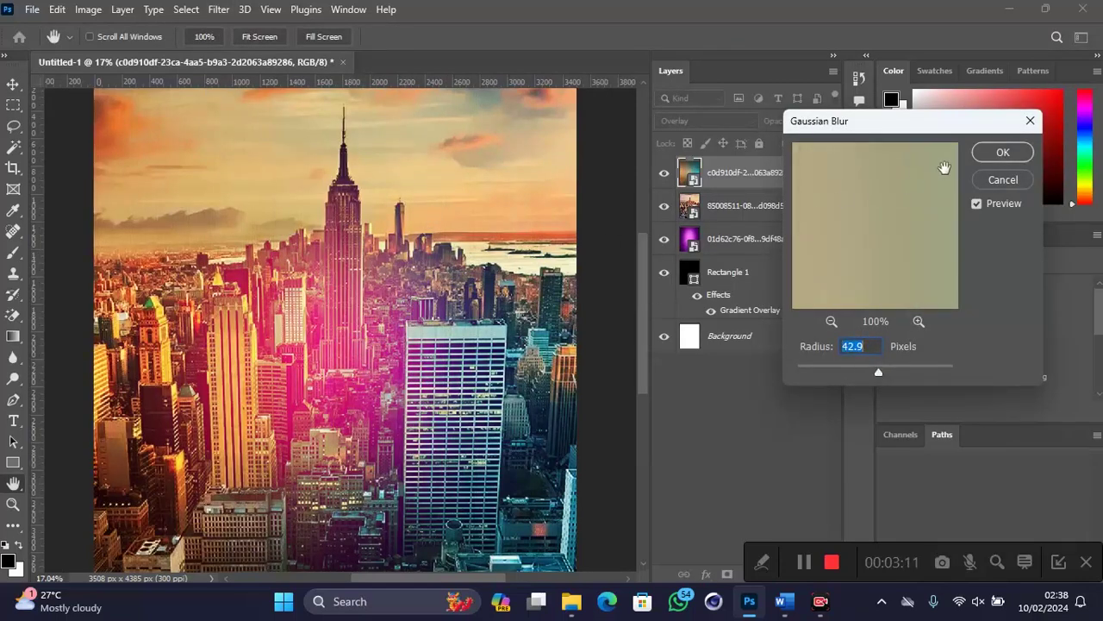
click(994, 155)
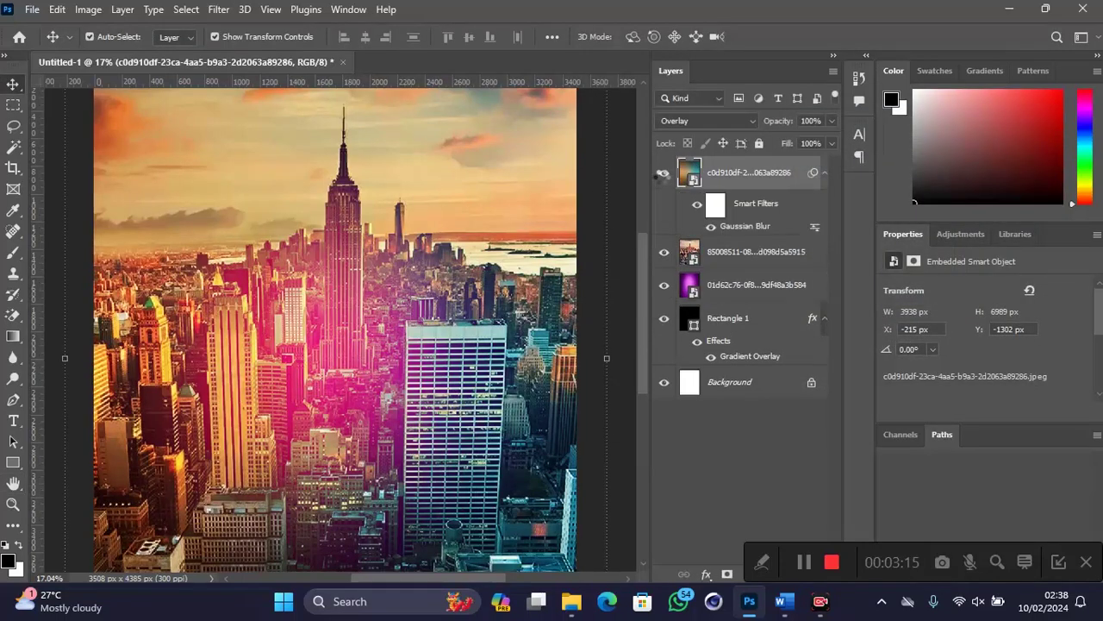
Step: Toggle the texture layer off and on to compare, zoom out, deselect, and minimize Photoshop
click(664, 177)
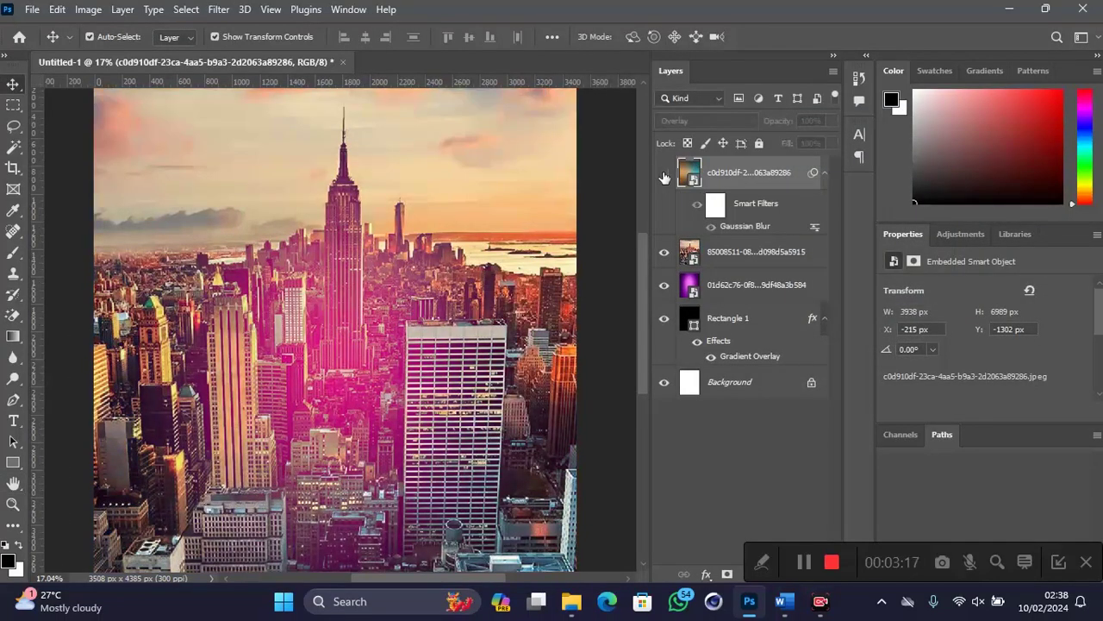
click(663, 174)
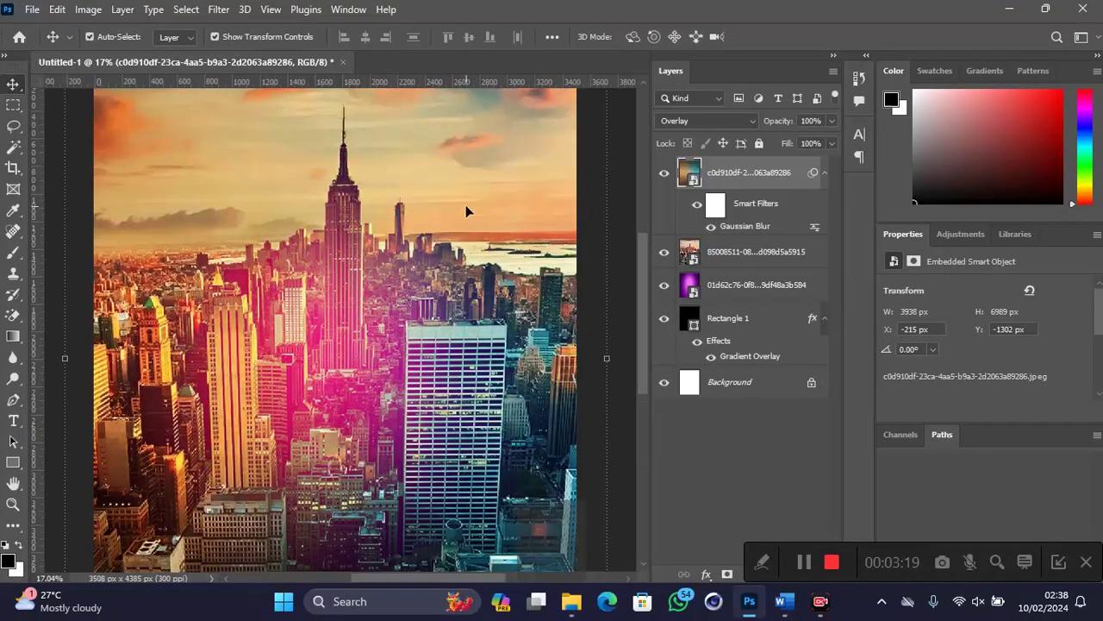
scroll(466, 207, down, 1)
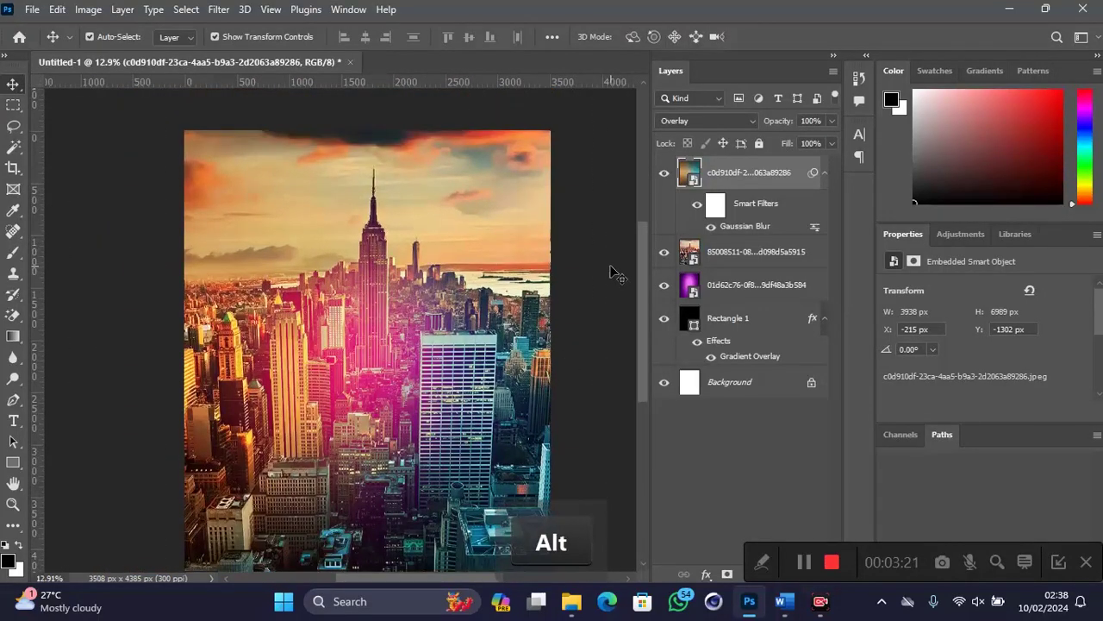
click(610, 270)
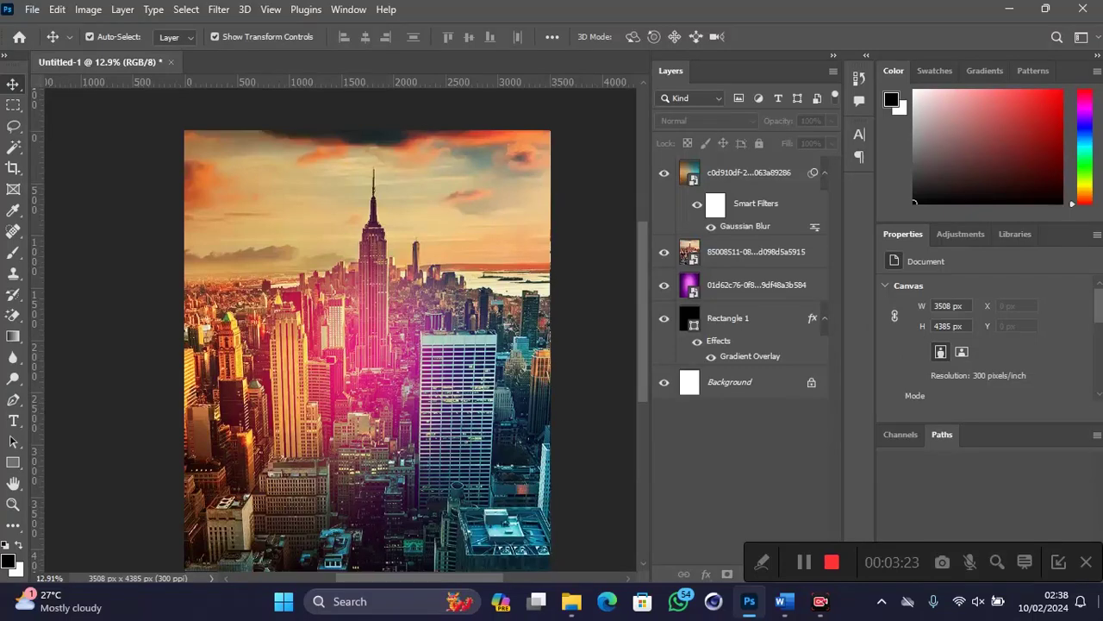
click(1101, 602)
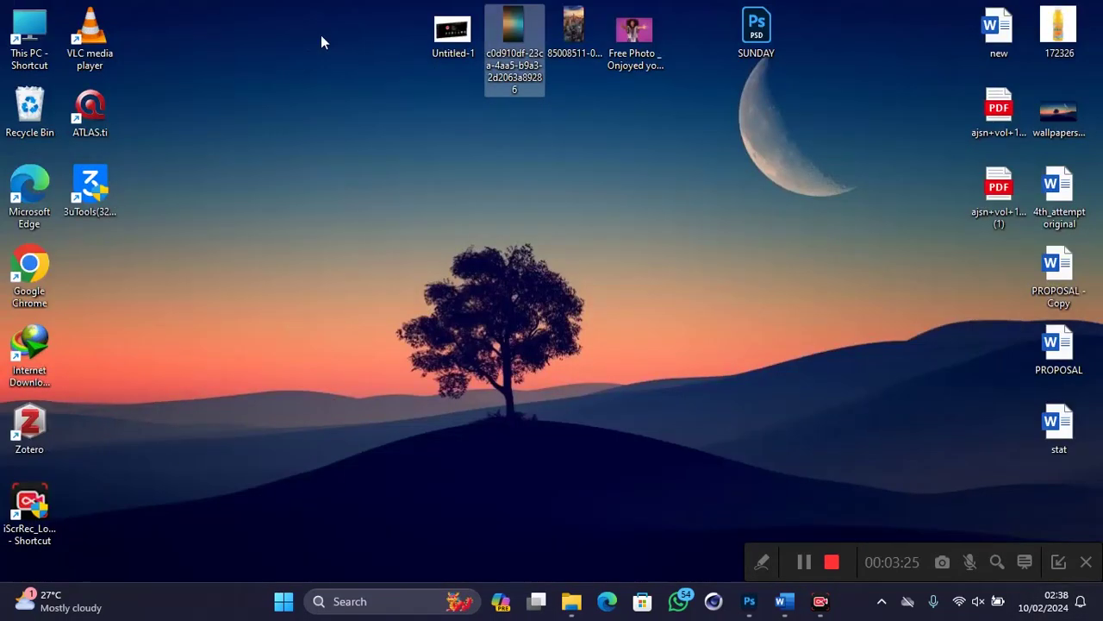
Step: Place the Untitled-1 profile screenshot, enlarge it to about 106% across the middle and commit
drag(452, 34, 266, 345)
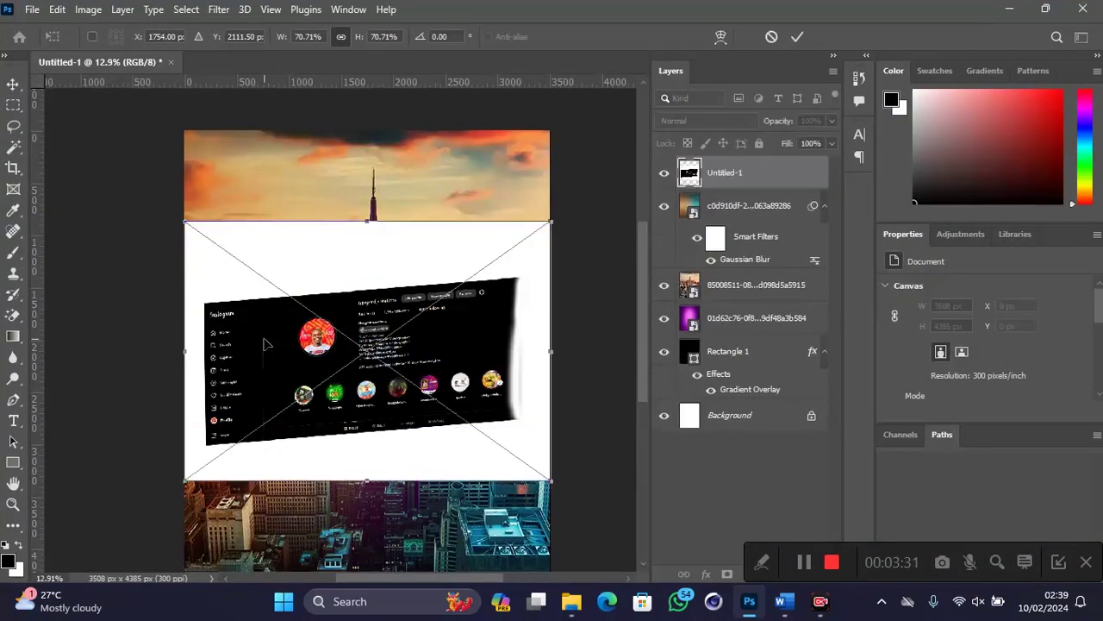
drag(362, 215, 370, 89)
drag(391, 234, 368, 266)
key(Return)
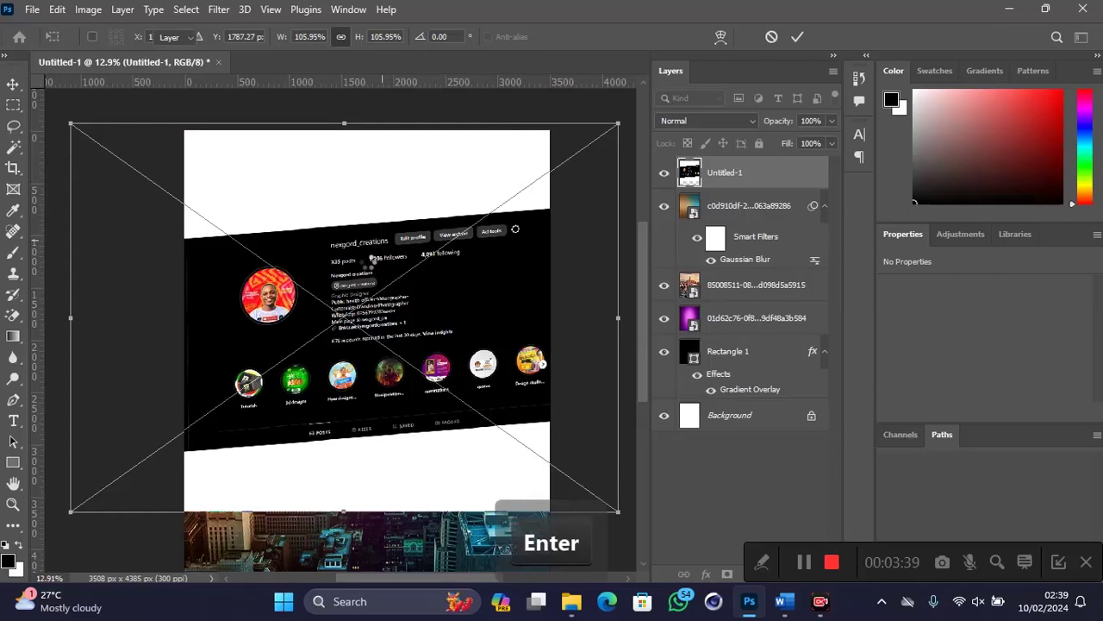
Step: Rasterize the profile screenshot and erase its white background with the Magic Eraser
click(13, 315)
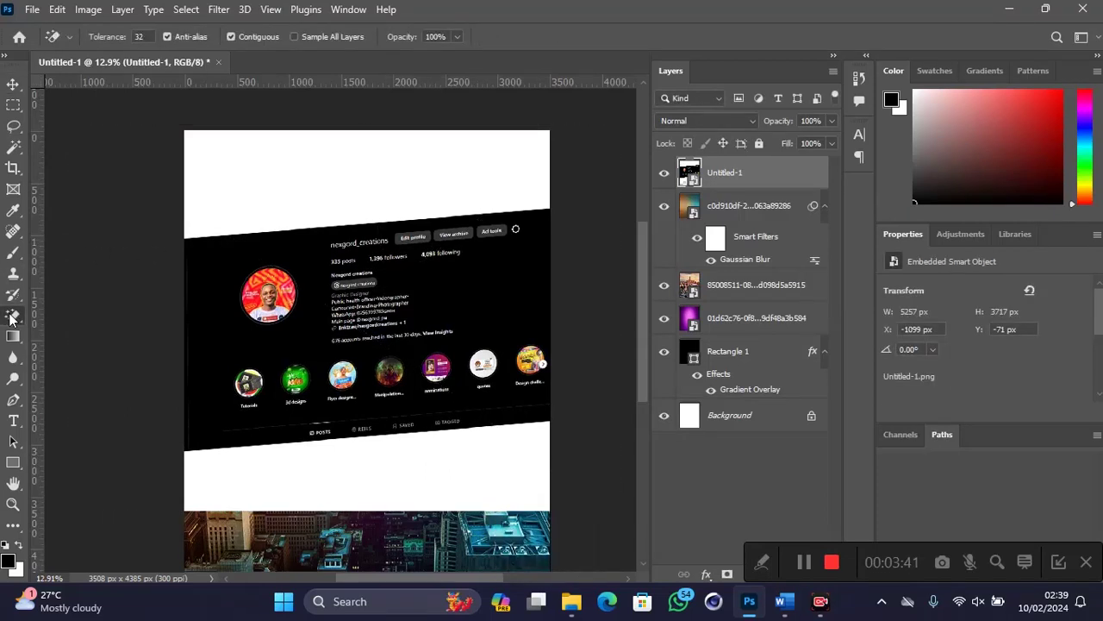
click(339, 158)
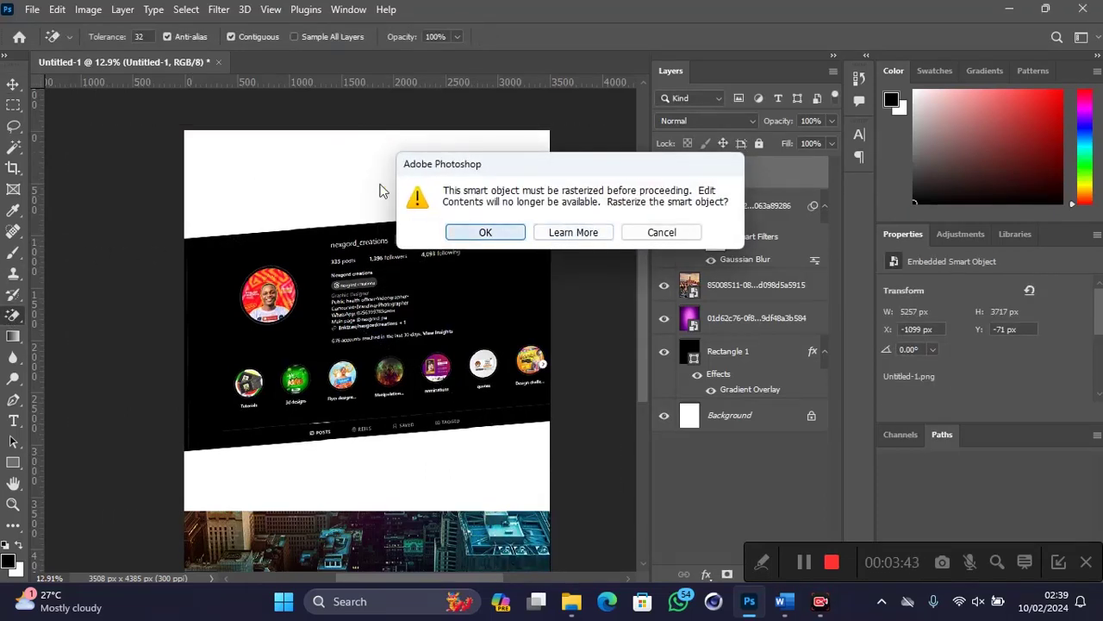
click(496, 230)
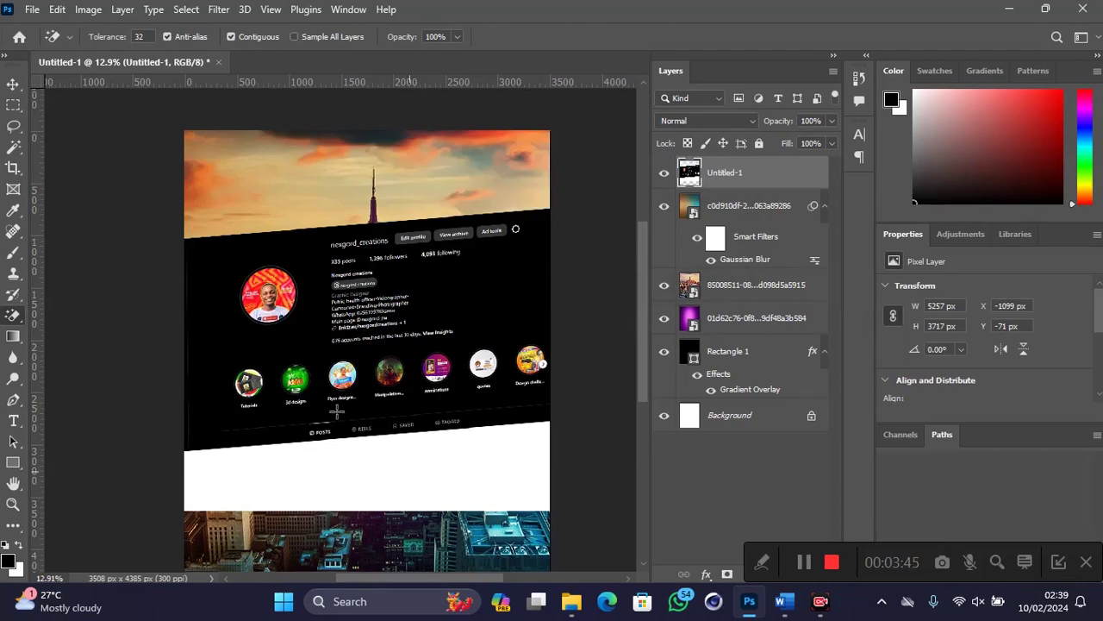
Step: Enlarge the screenshot slightly to 5443 × 3849 px and shift it up-left
click(12, 83)
drag(72, 311, 50, 315)
drag(351, 369, 349, 360)
key(Return)
Step: Erase the white strips along the screenshot's top-right and lower-right edges with the Magic Eraser
key(e)
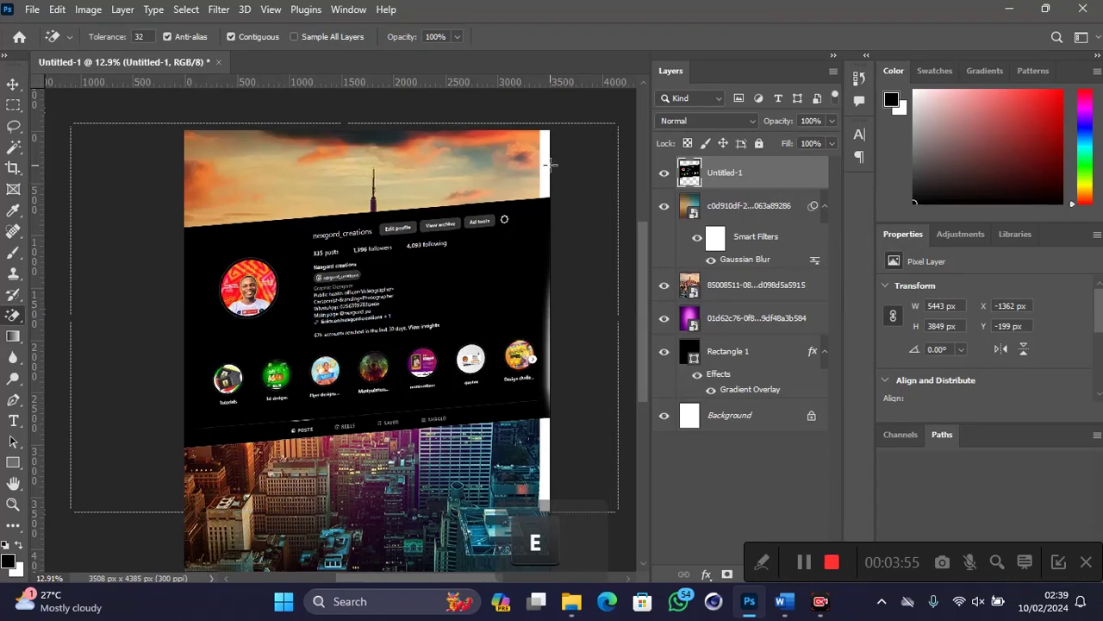
click(545, 172)
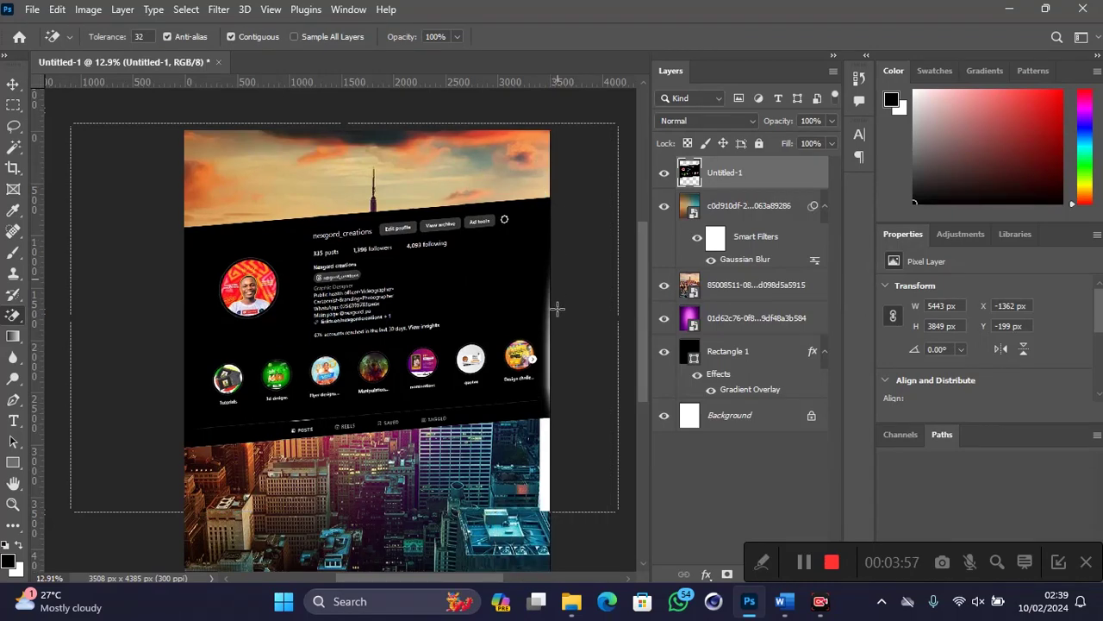
click(544, 452)
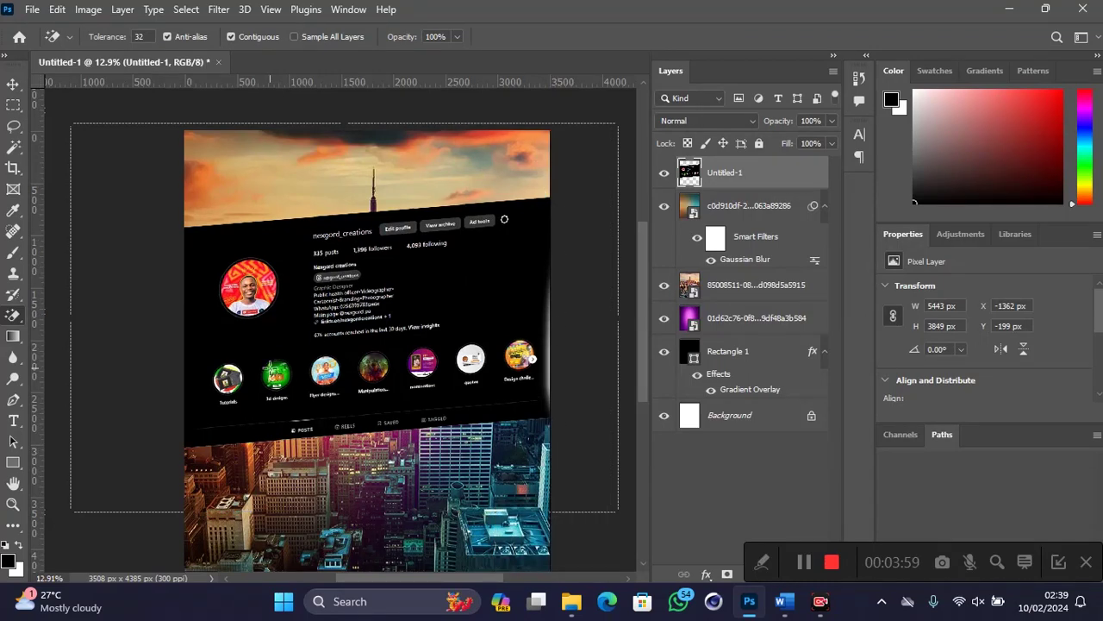
key(v)
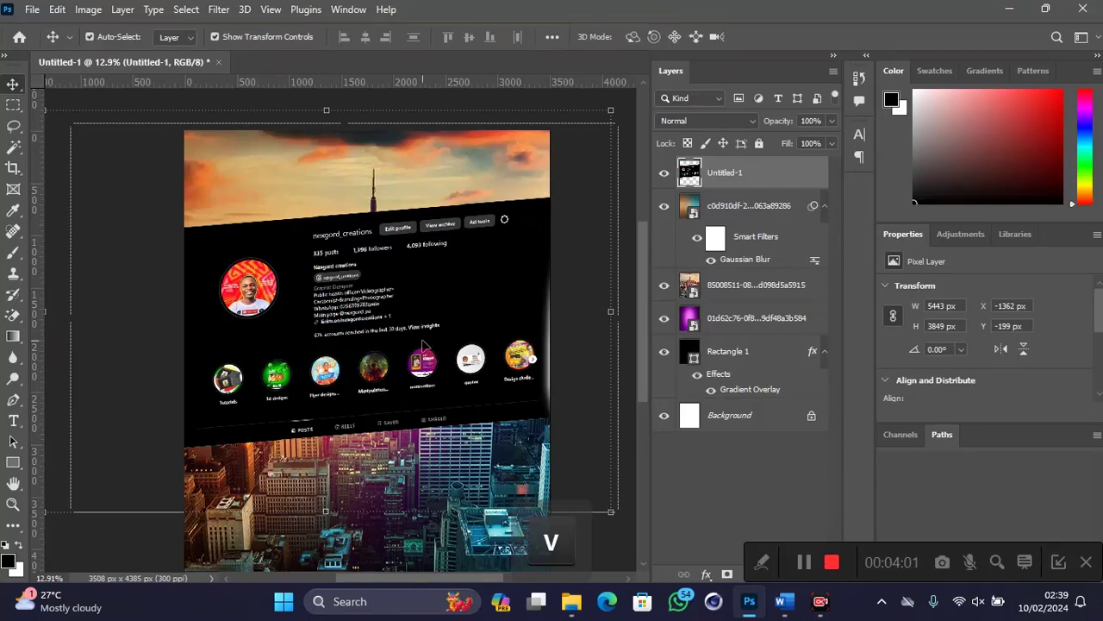
Step: Set the screenshot layer's blend mode to Color Dodge, then select the skyline photo layer
click(729, 121)
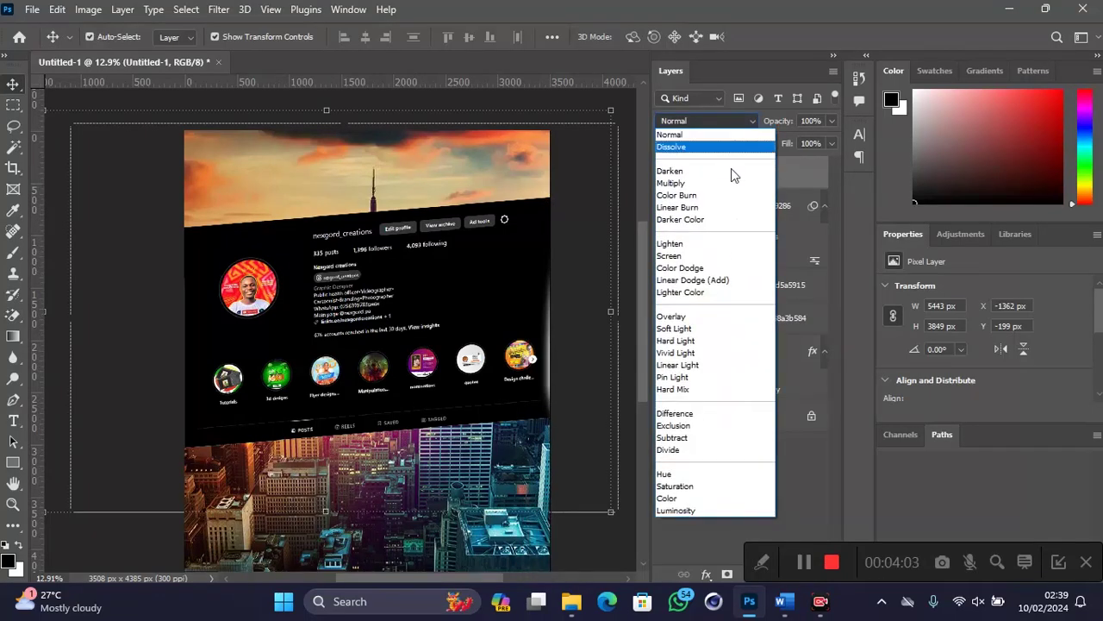
click(716, 268)
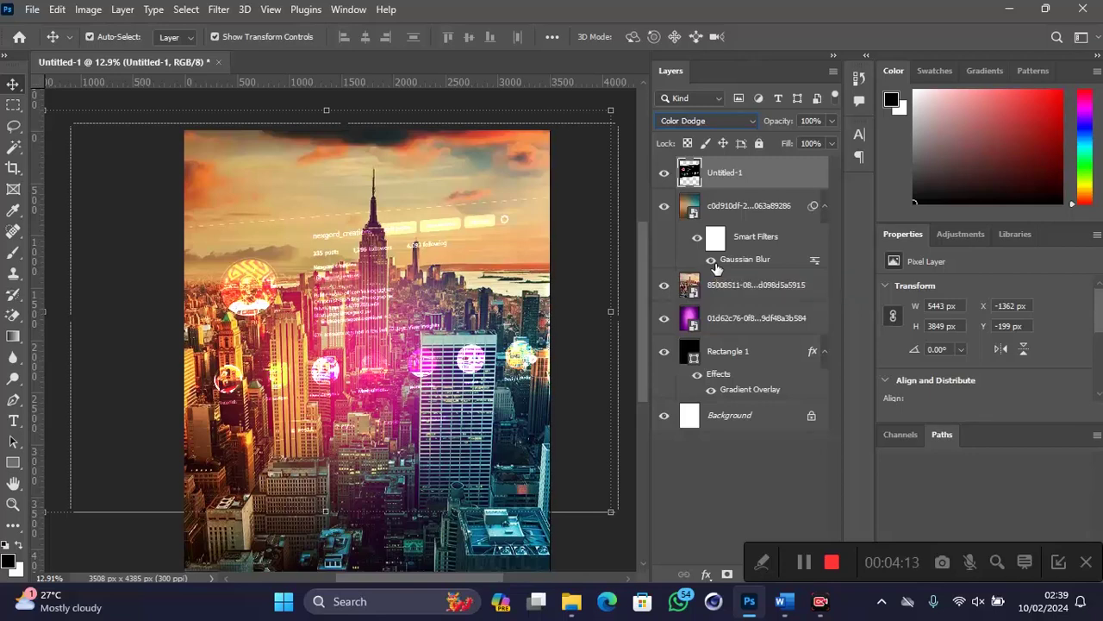
click(723, 293)
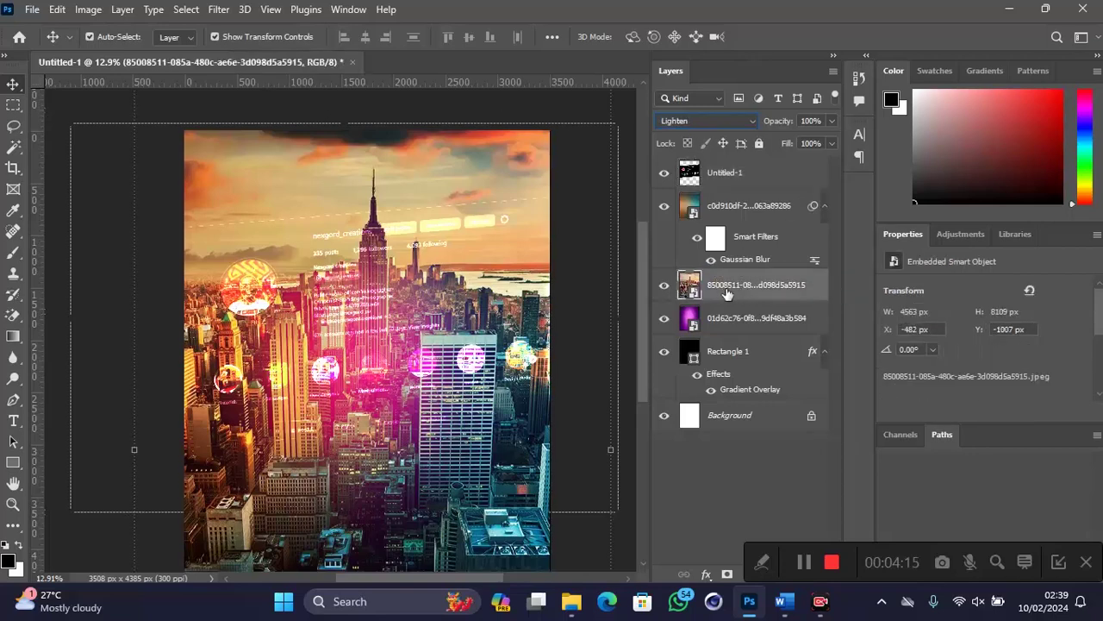
Step: Apply a Gaussian Blur smart filter with a 29.1 px radius to the skyline photo
click(224, 11)
mouse_move(345, 219)
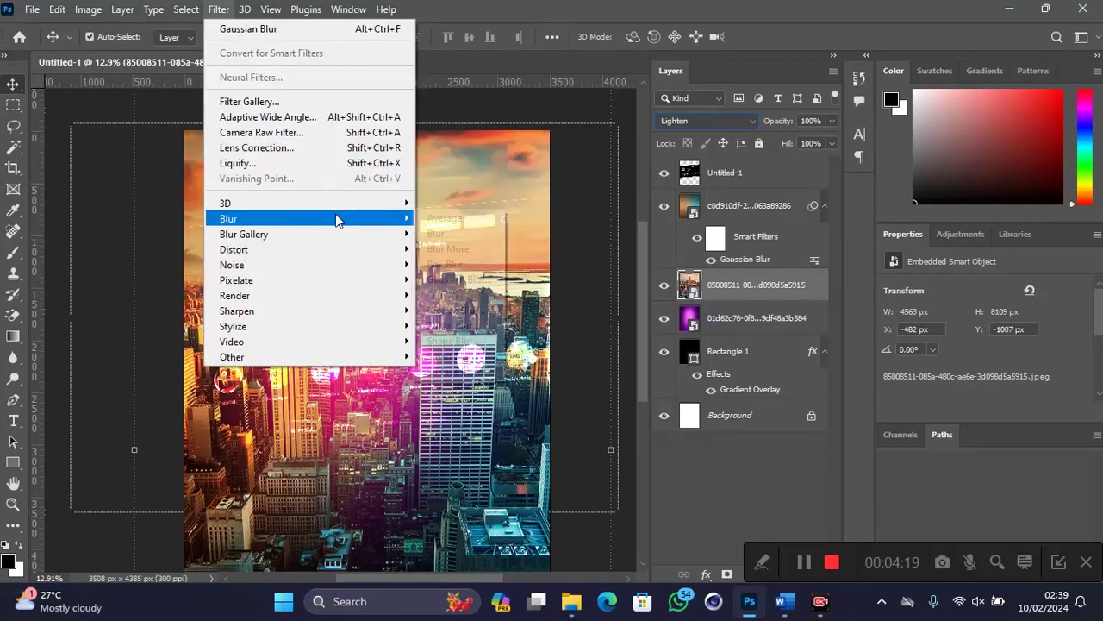
click(470, 280)
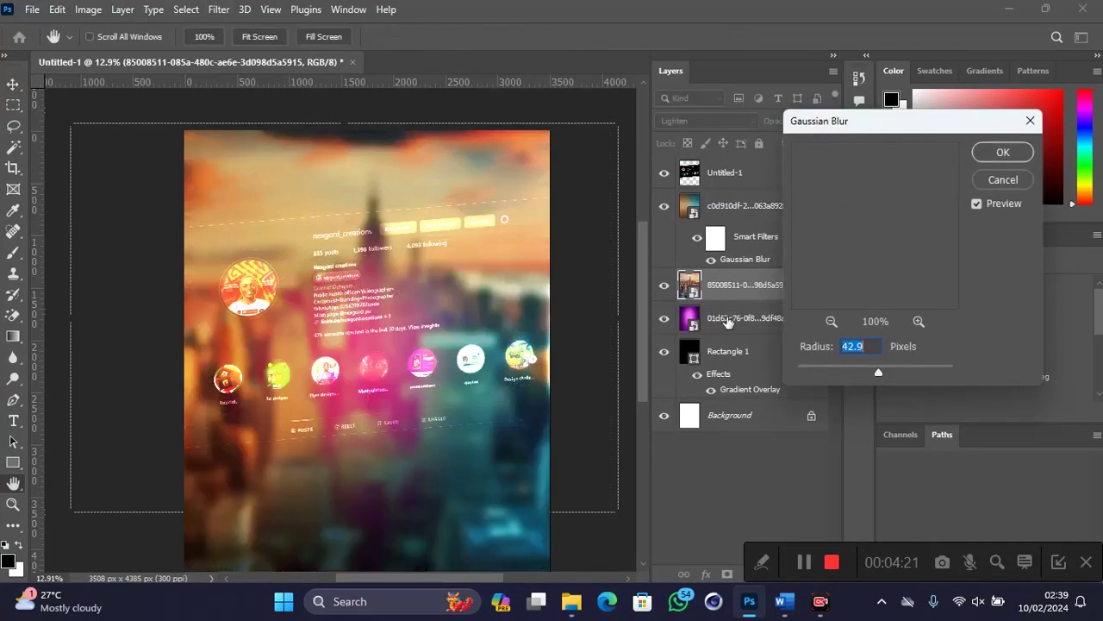
drag(877, 369, 870, 365)
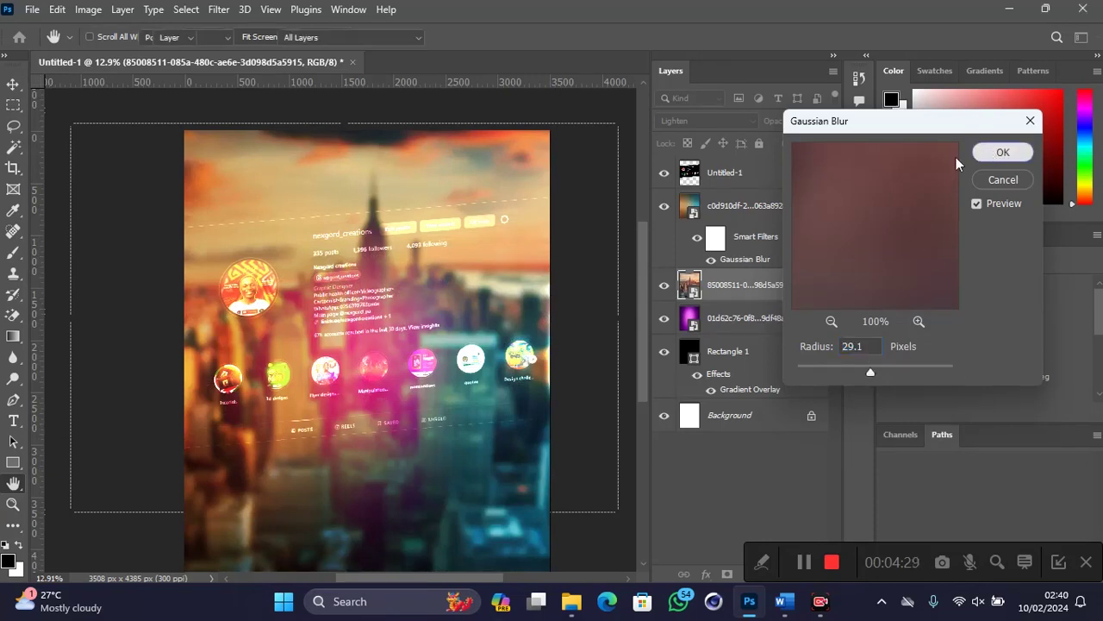
click(1002, 153)
key(alt)
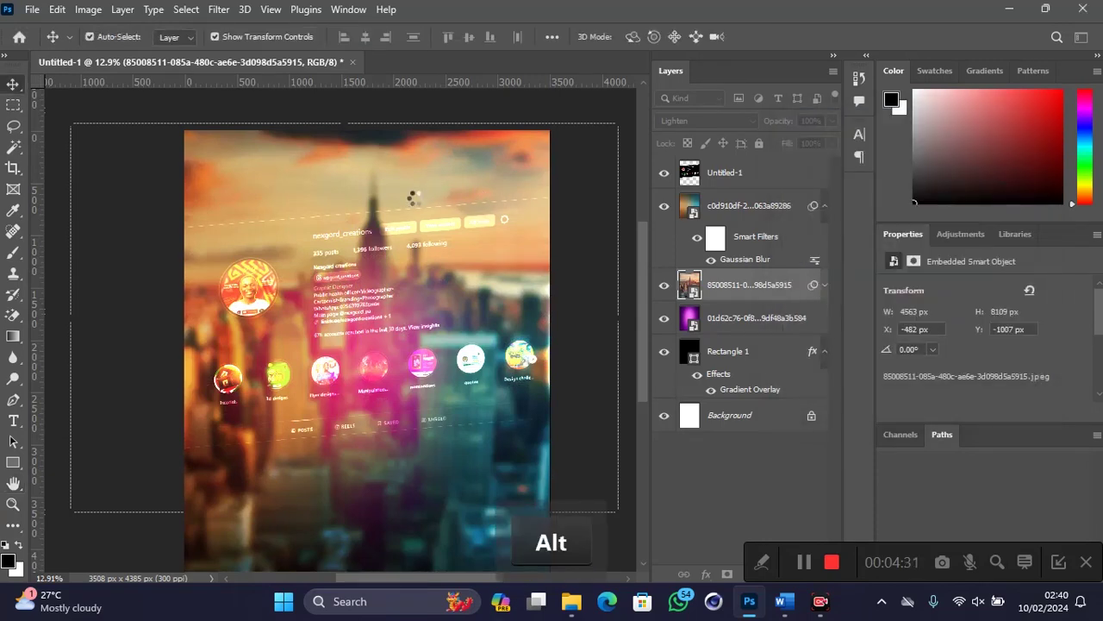
alt+scroll(415, 201, up, 3)
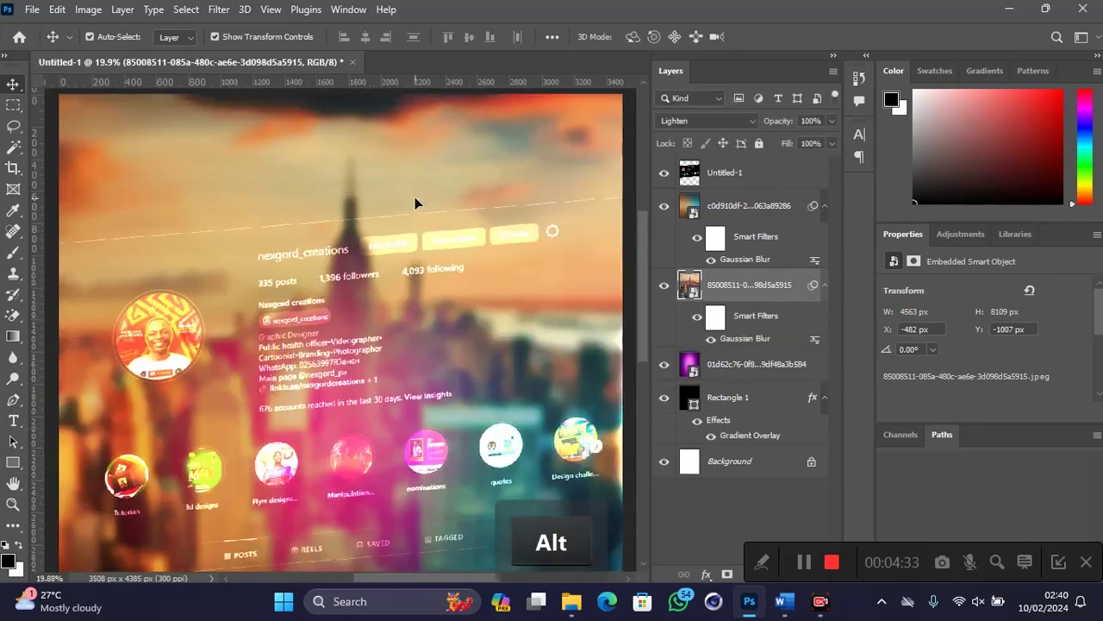
Step: Without rasterizing the skyline, erase the dashed white line from the profile screenshot using an enlarged Eraser
click(13, 315)
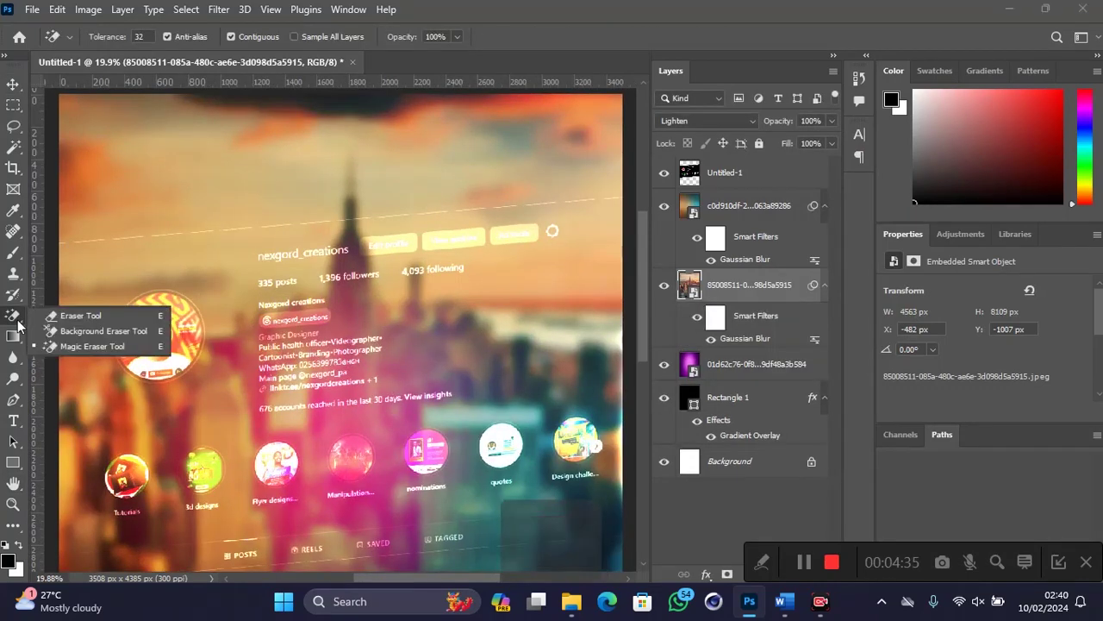
click(57, 316)
click(142, 249)
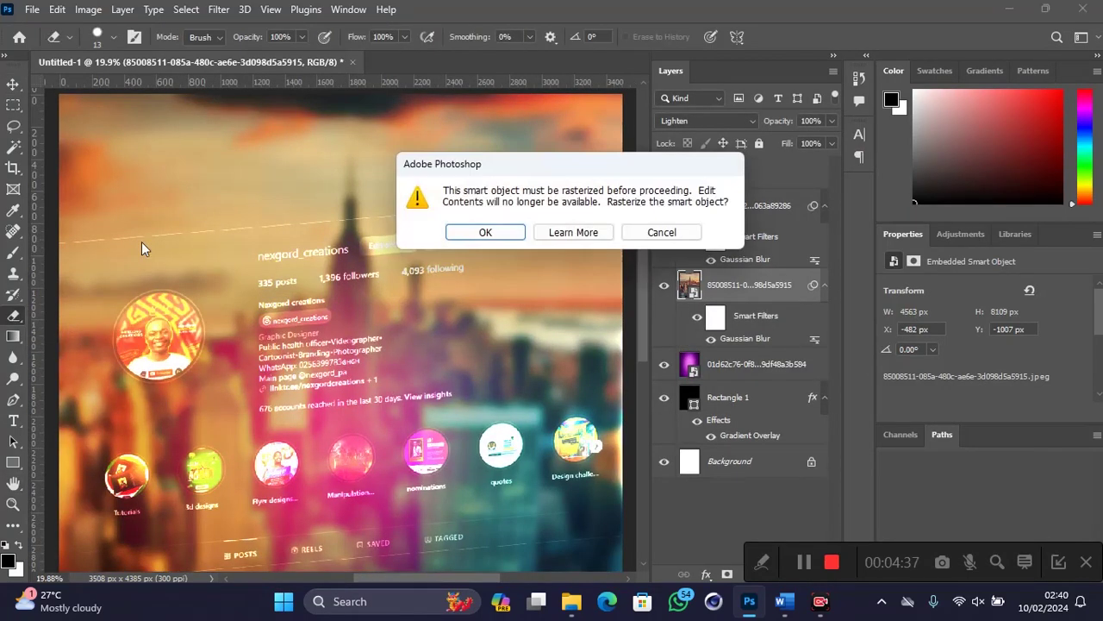
click(635, 231)
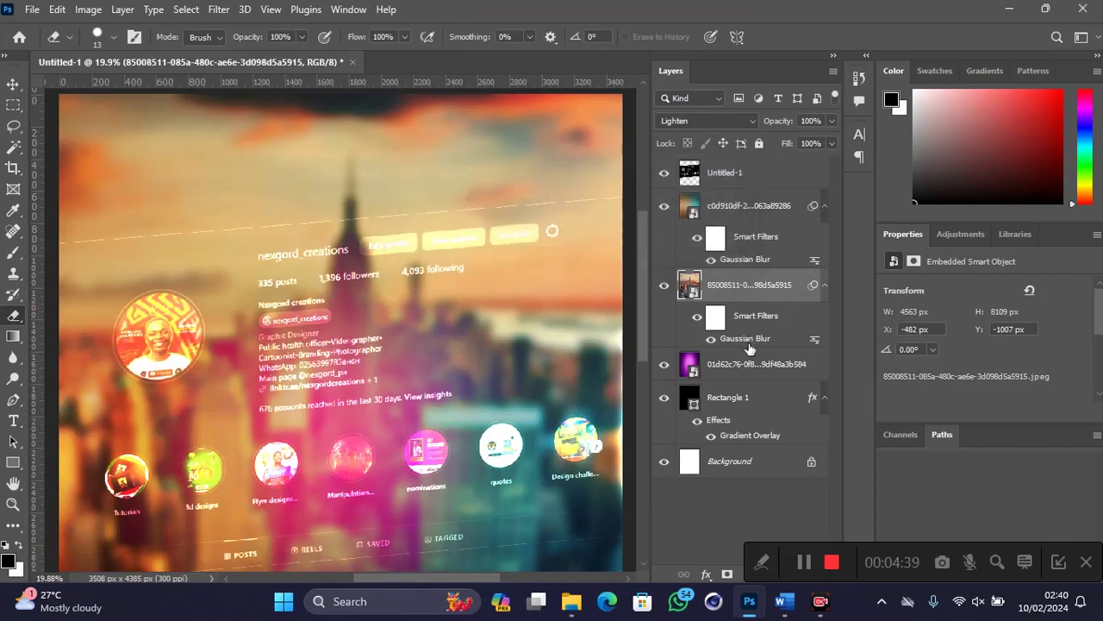
click(742, 179)
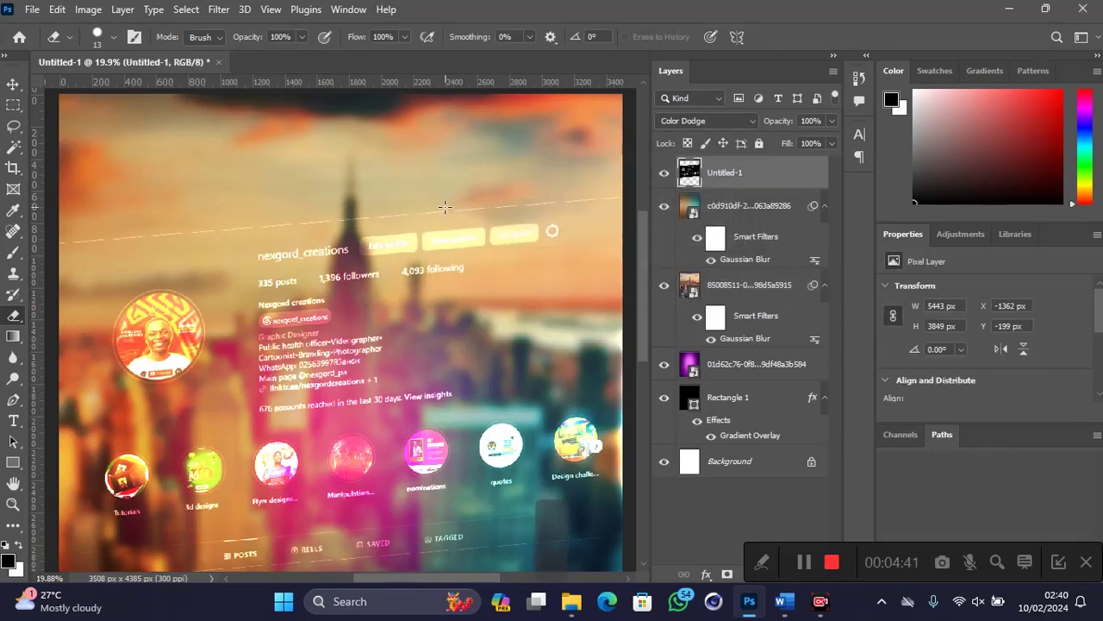
key(bracketright)
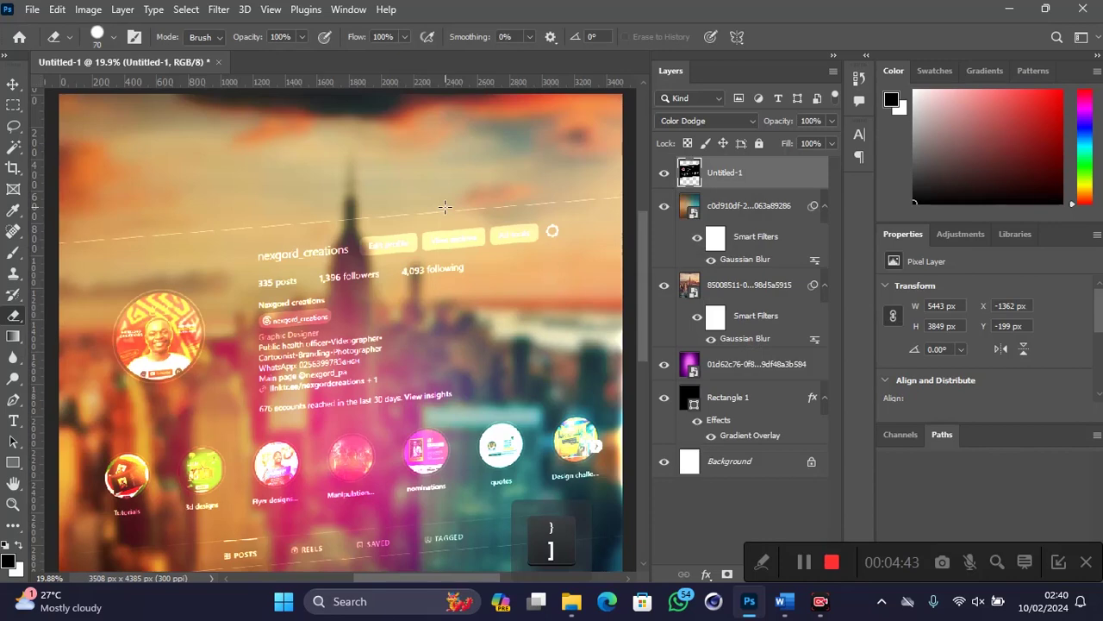
key(Caps_Lock)
mouse_move(451, 213)
mouse_down()
mouse_move(638, 203)
mouse_move(185, 239)
mouse_move(261, 224)
mouse_move(247, 230)
mouse_move(274, 225)
mouse_move(56, 252)
mouse_move(173, 234)
mouse_up()
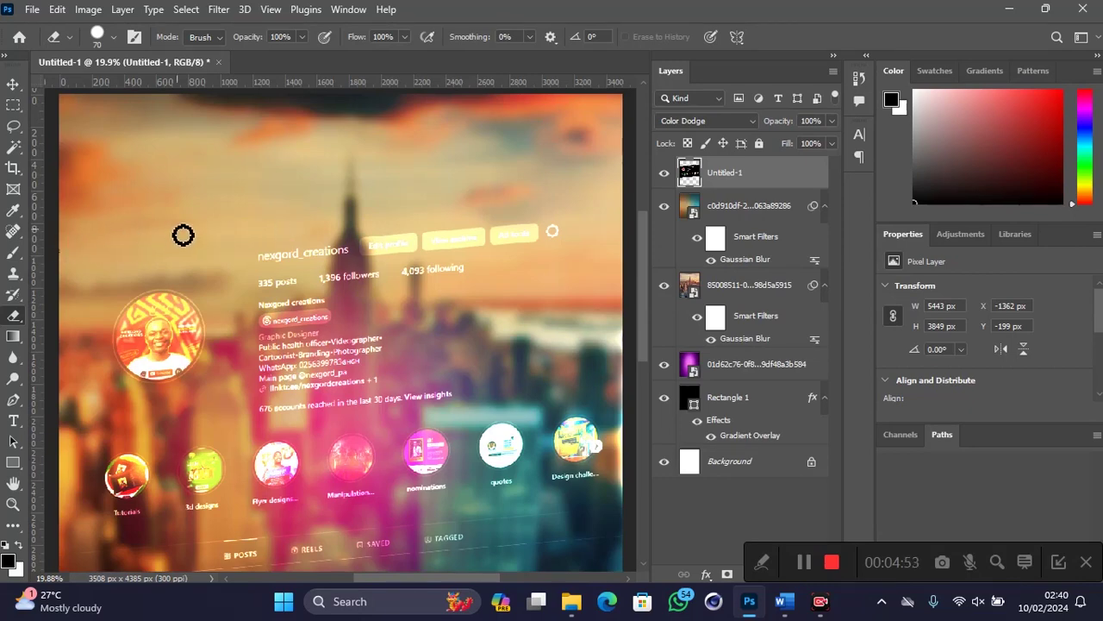
scroll(180, 236, down, 2)
scroll(185, 237, down, 1)
Step: Move the profile screenshot slightly higher on the poster, to Y −365 px
key(v)
scroll(244, 239, down, 1)
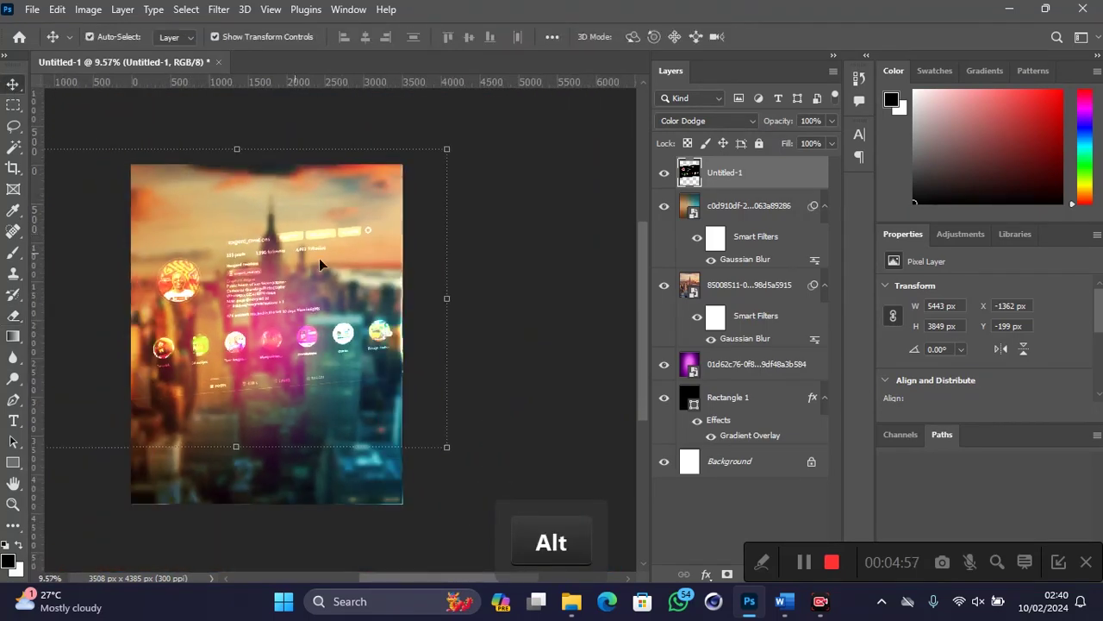
click(463, 468)
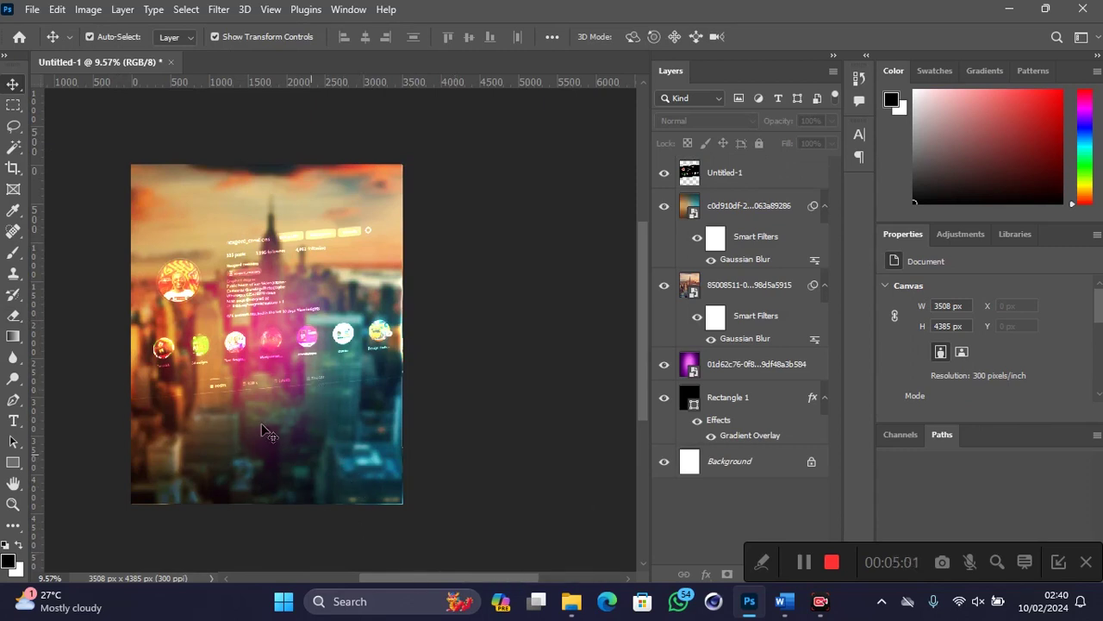
drag(231, 349, 234, 336)
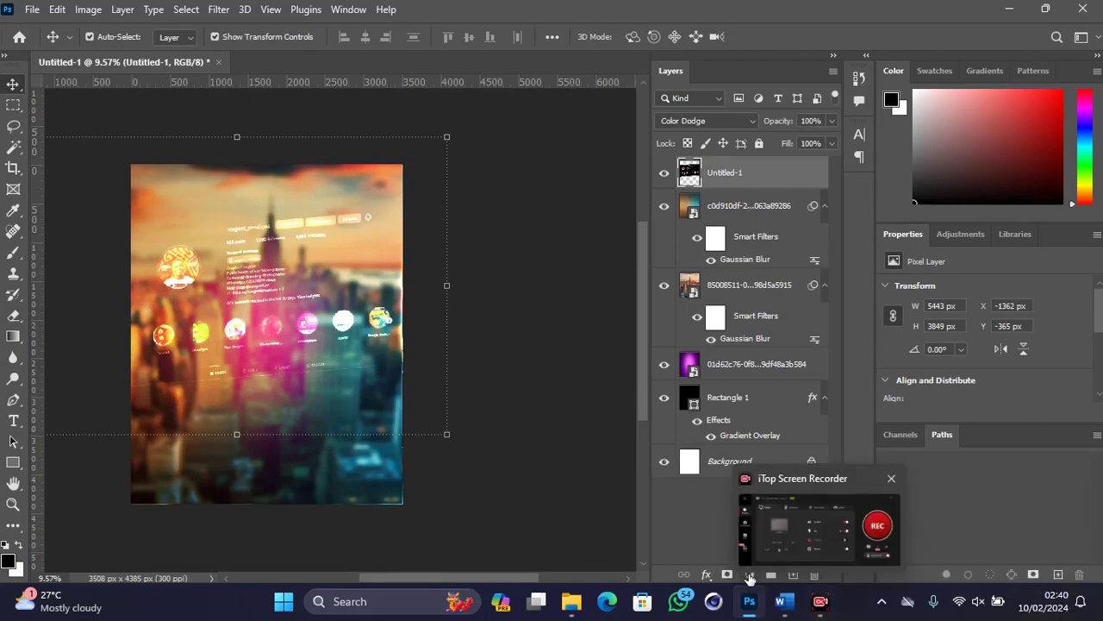
Step: Add a Gradient Fill layer with a linear 90° gradient fading to transparent
click(749, 576)
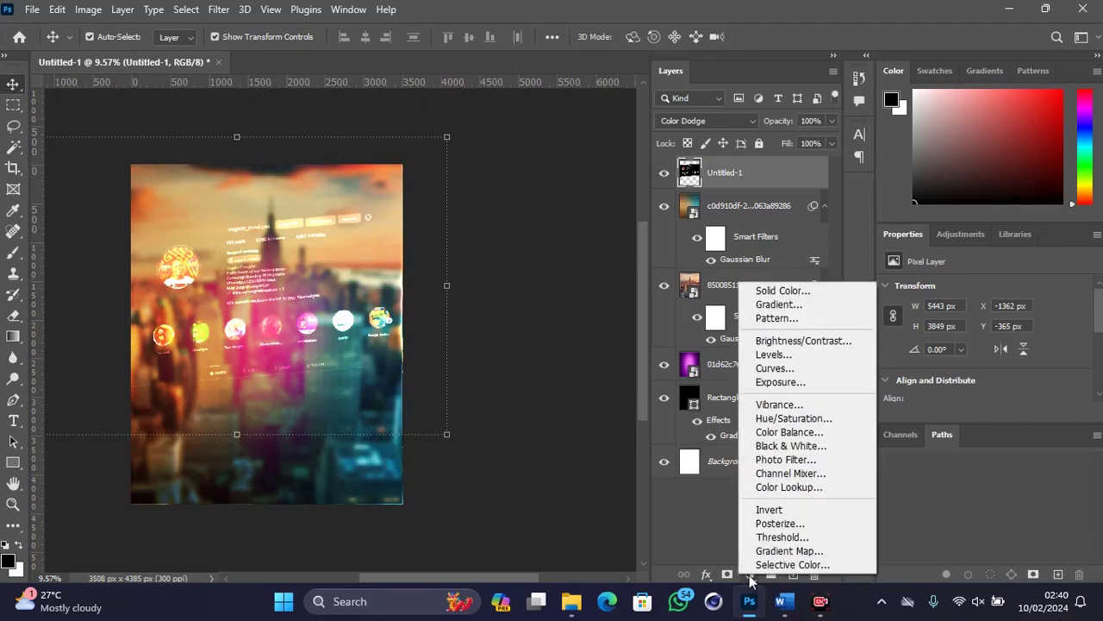
click(770, 307)
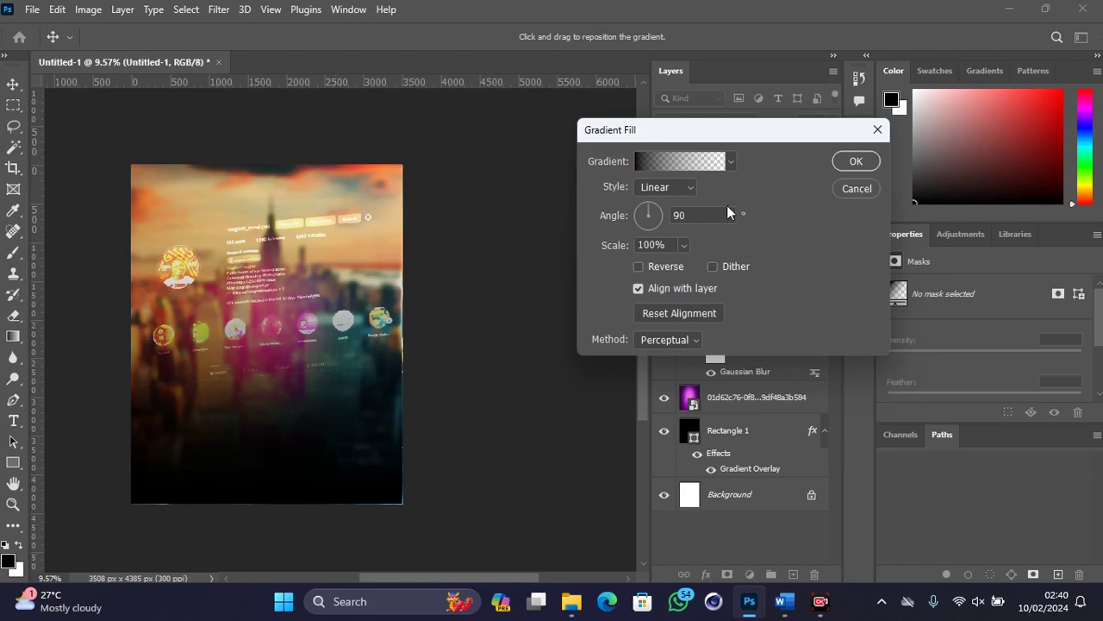
click(864, 160)
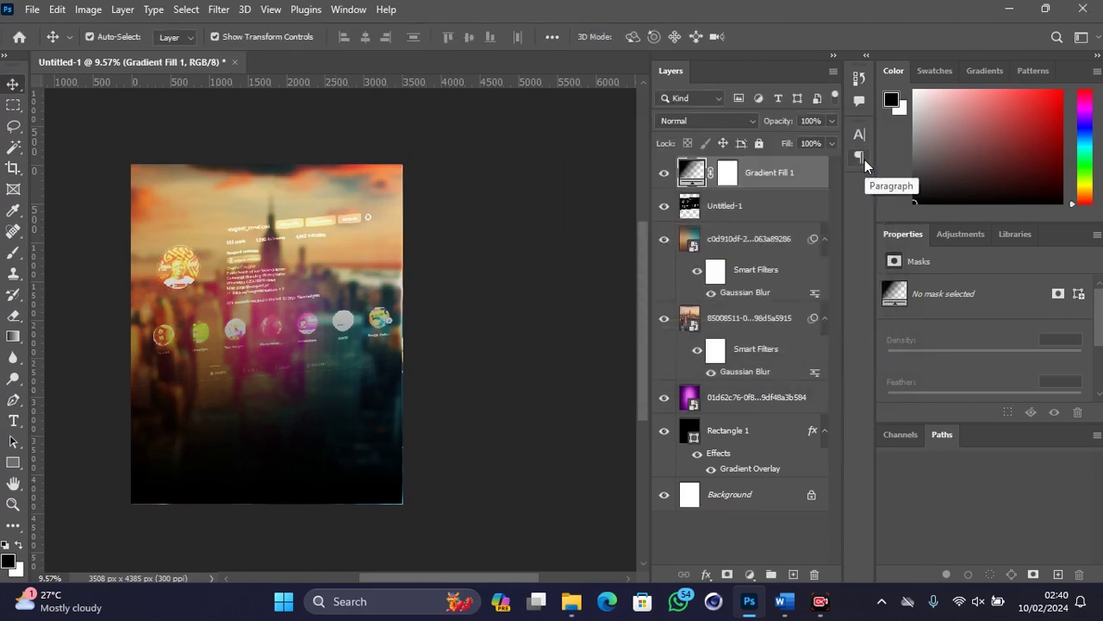
Step: Paint the Gradient Fill 1 mask black with a large, fully soft brush over the icon row and middle
click(729, 176)
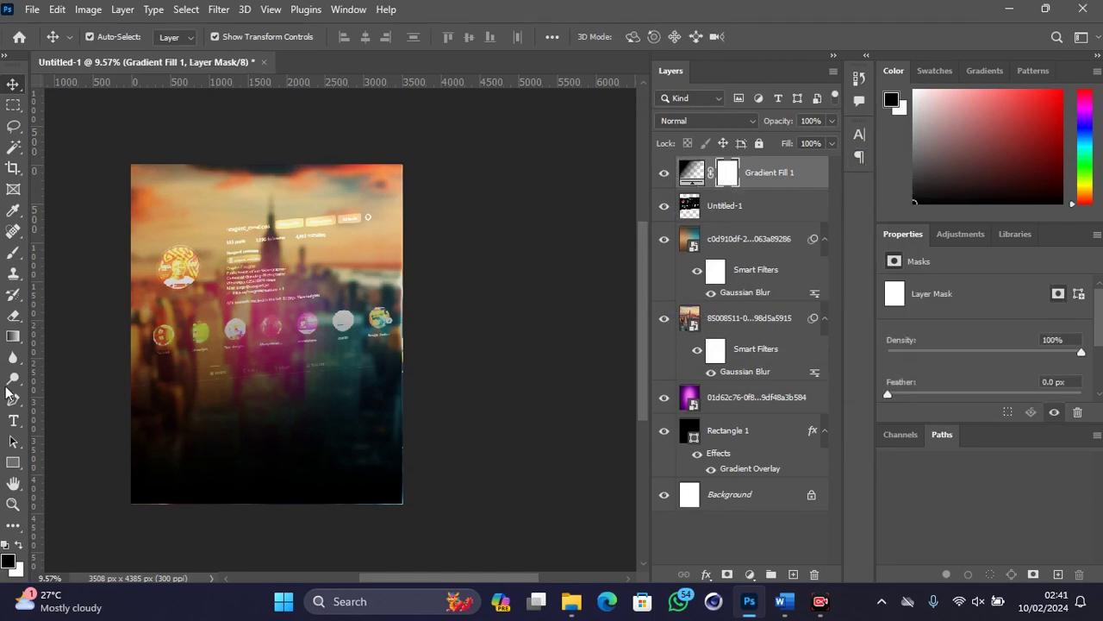
click(13, 254)
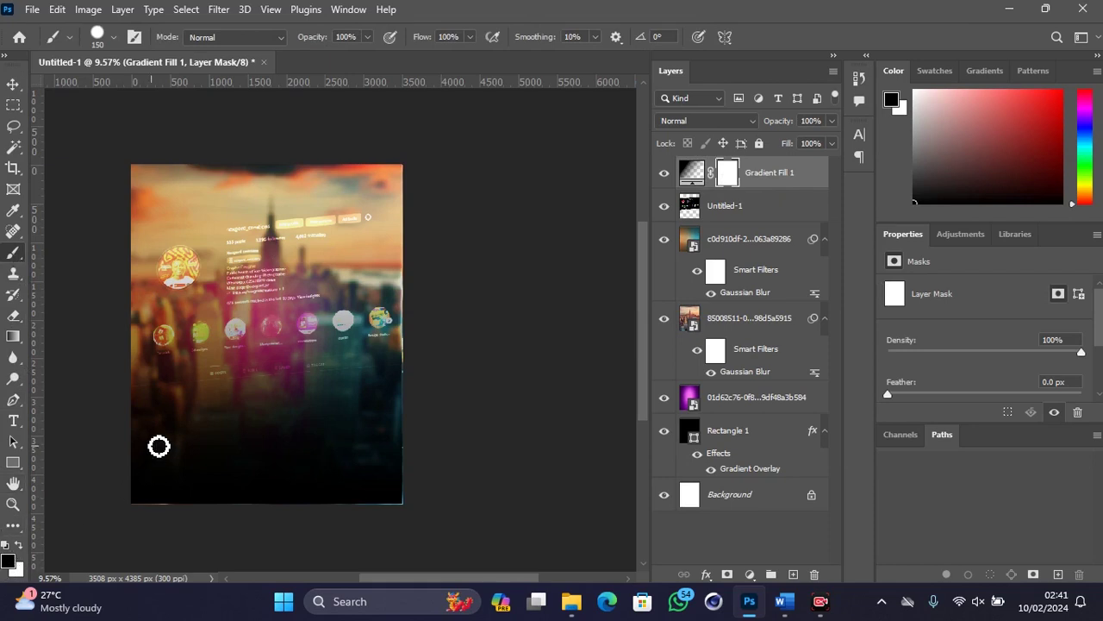
key(bracketright)
key(bracketright)
key(bracketright)
key(bracketright)
key(bracketright)
key(bracketright)
key(bracketright)
key(bracketright)
key(bracketright)
key(bracketright)
key(bracketright)
key(bracketright)
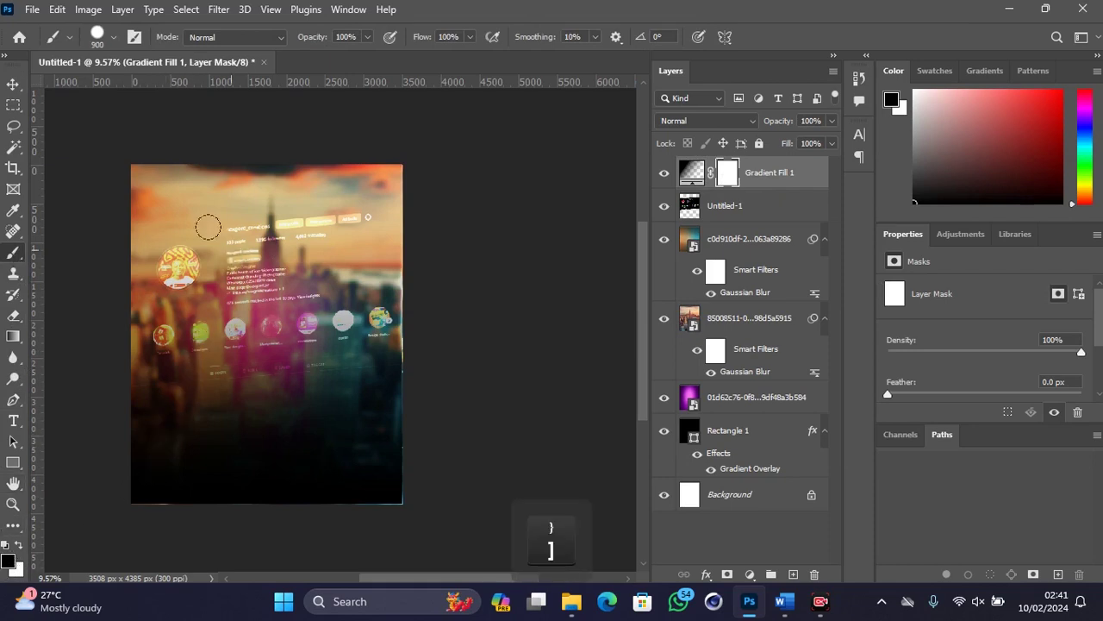
right_click(231, 253)
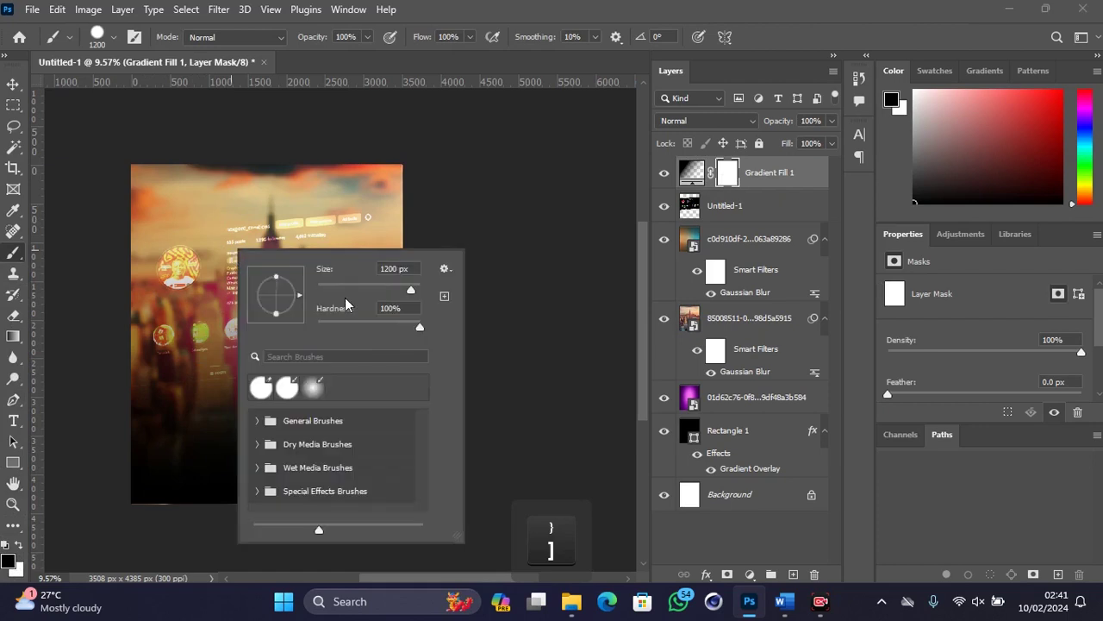
drag(338, 329, 303, 332)
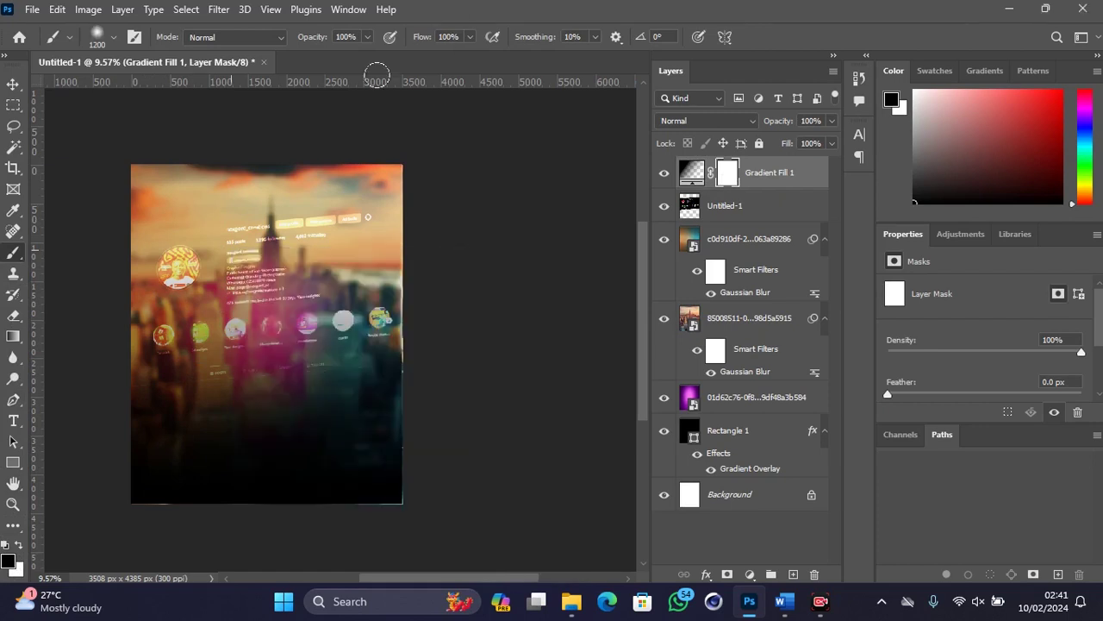
mouse_move(185, 229)
mouse_down()
mouse_move(259, 267)
mouse_move(362, 258)
mouse_move(181, 259)
mouse_move(250, 340)
mouse_move(379, 327)
mouse_move(143, 254)
mouse_move(155, 293)
mouse_move(138, 286)
mouse_move(207, 380)
mouse_move(311, 379)
mouse_up()
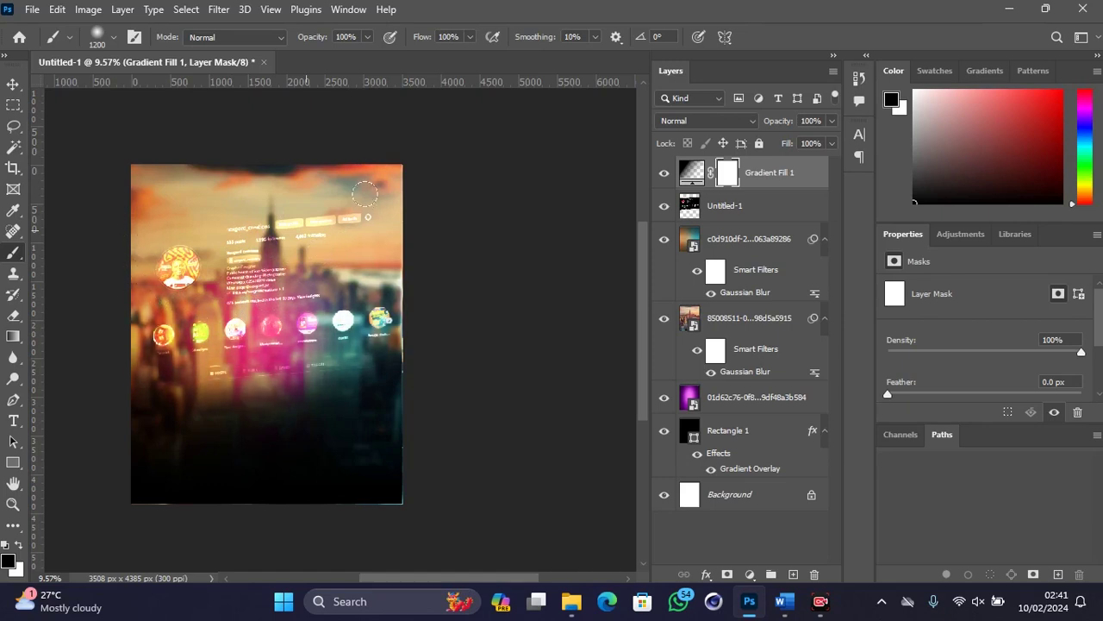
drag(379, 345, 259, 392)
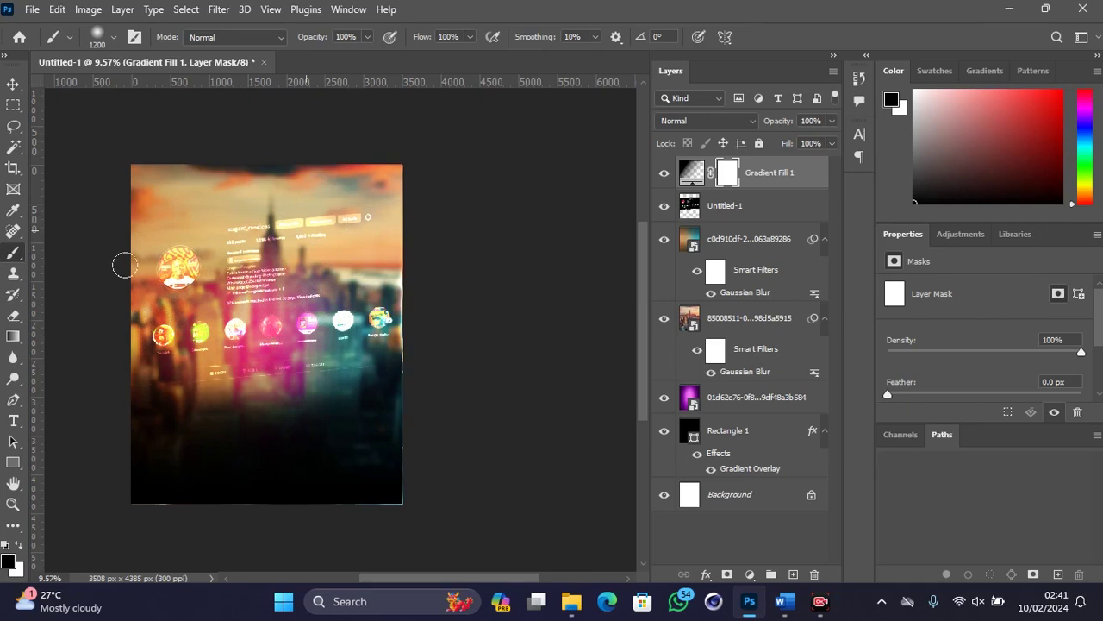
mouse_move(380, 337)
mouse_down()
mouse_move(379, 393)
mouse_move(115, 310)
mouse_up()
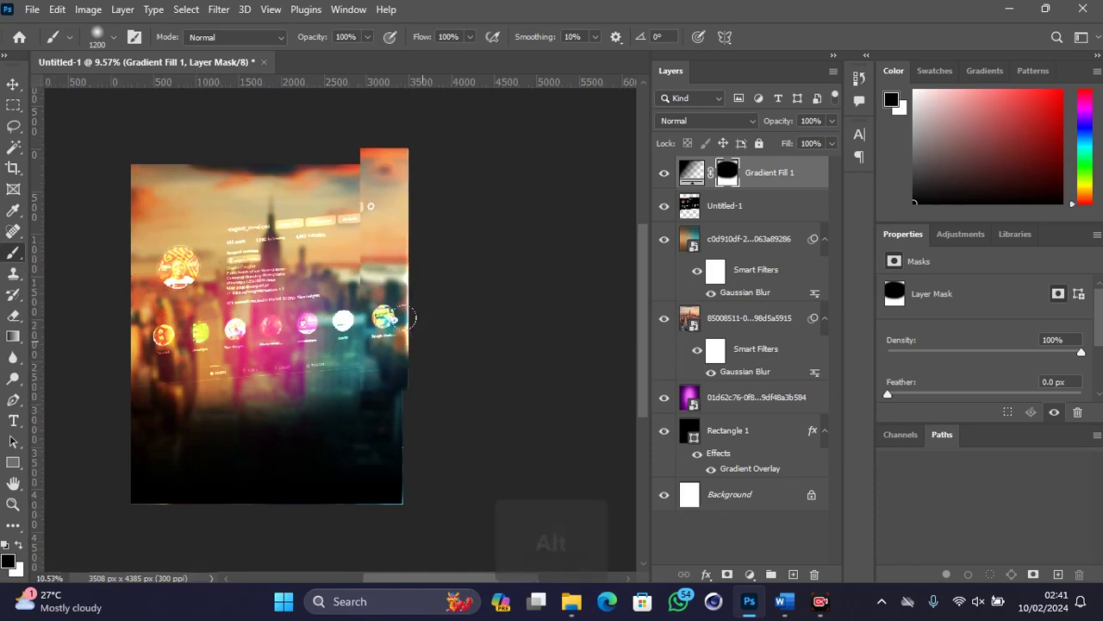
scroll(445, 352, up, 2)
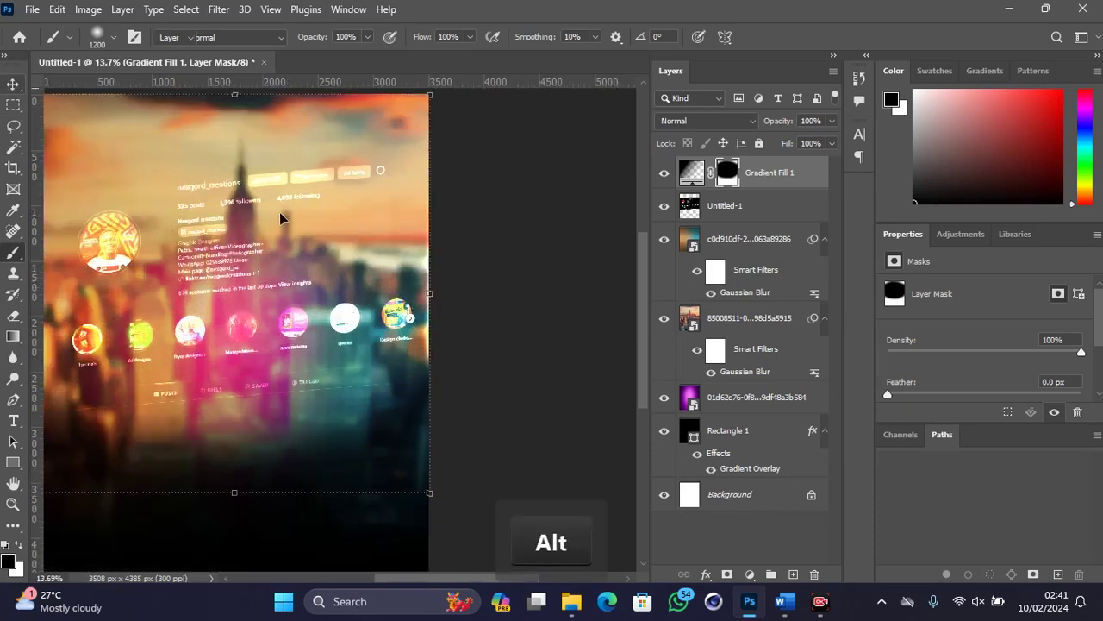
Step: Scale the Untitled-1 profile overlay up to about 102% (5552 × 3927 px)
key(v)
click(301, 284)
mouse_move(493, 265)
mouse_down()
mouse_move(512, 238)
mouse_move(517, 256)
mouse_move(507, 260)
mouse_up()
key(Return)
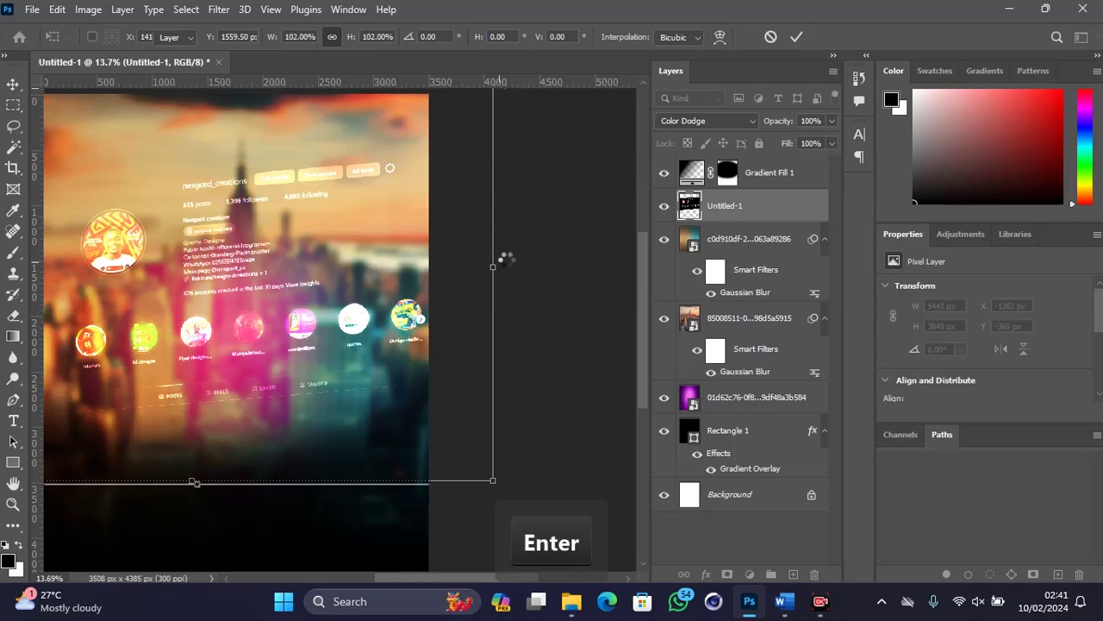
scroll(412, 265, down, 2)
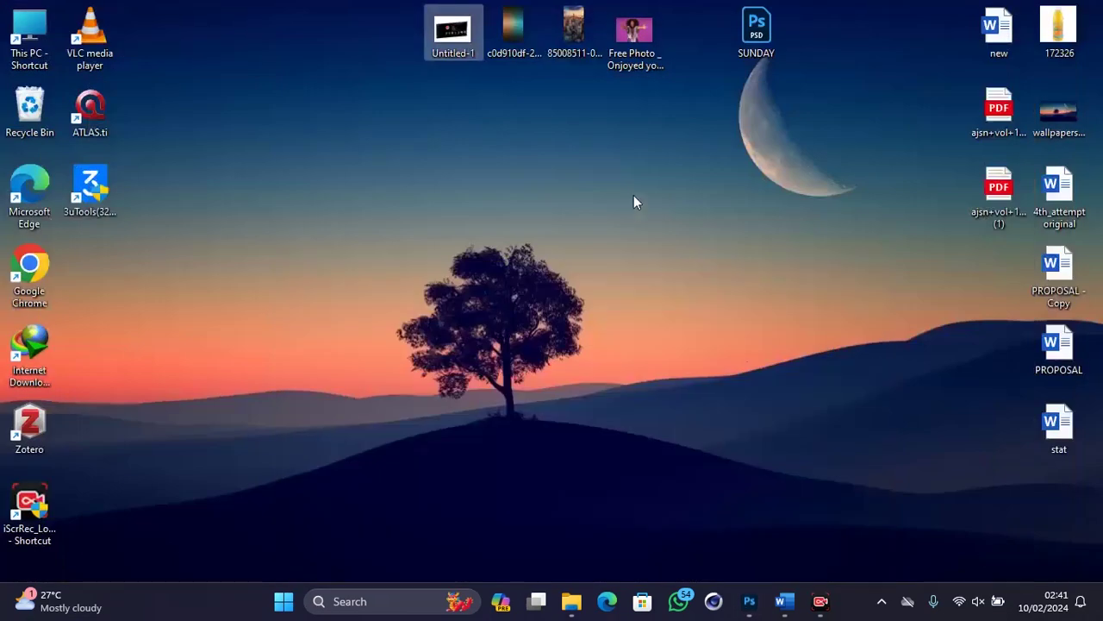
Step: Place the woman-with-open-arms photo into the poster, stretched slightly taller
drag(633, 39, 300, 372)
drag(279, 246, 280, 240)
key(Return)
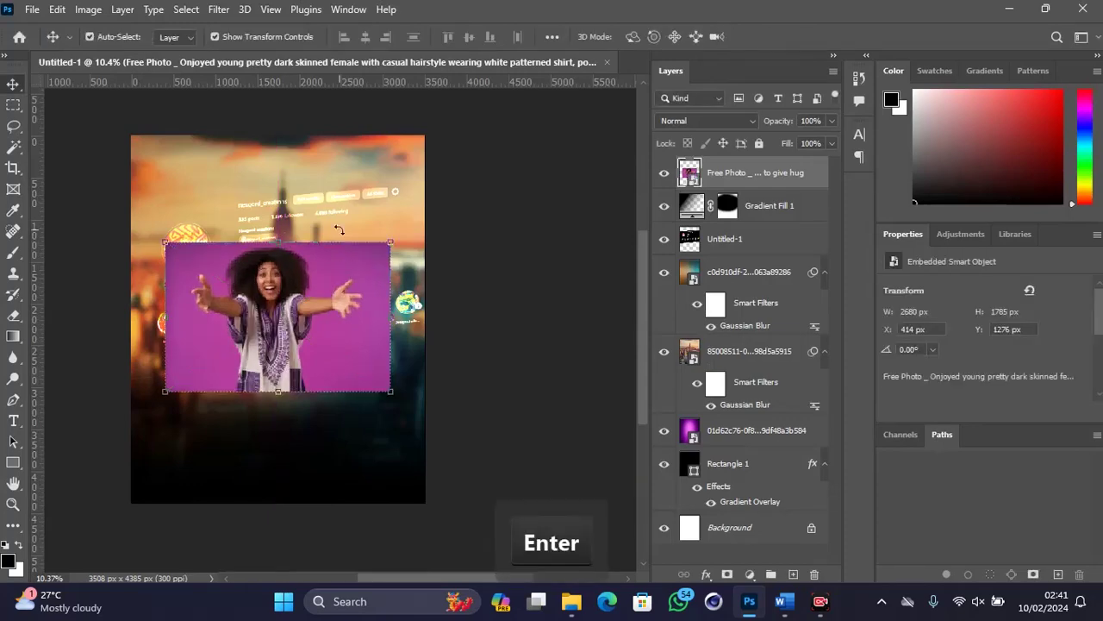
Step: Rasterize the photo layer and use Remove Background to mask away its purple backdrop
right_click(726, 177)
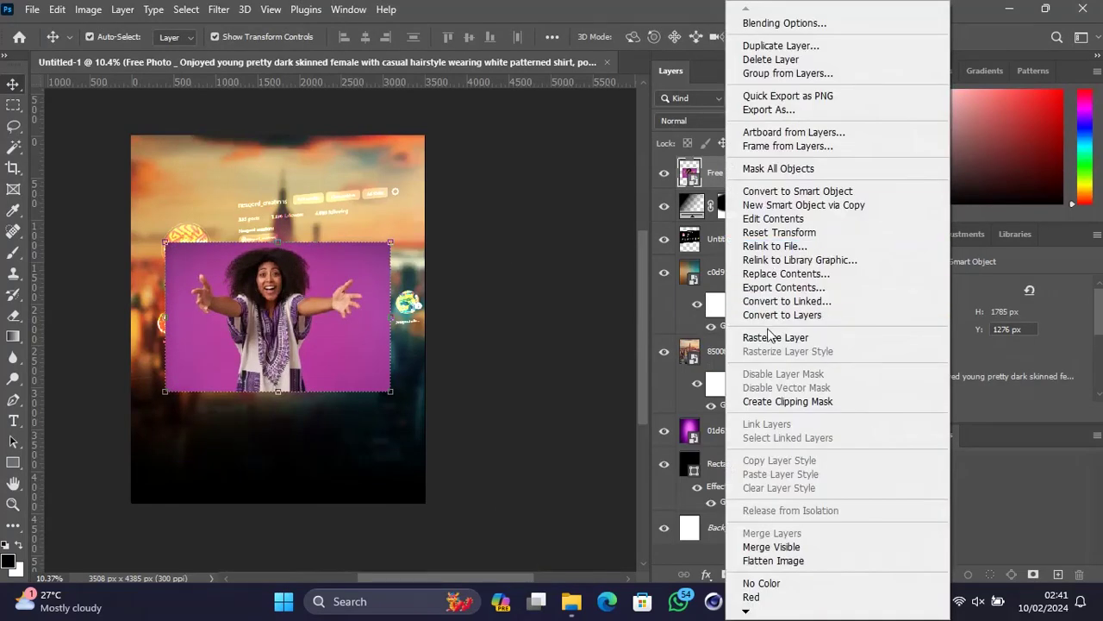
click(770, 338)
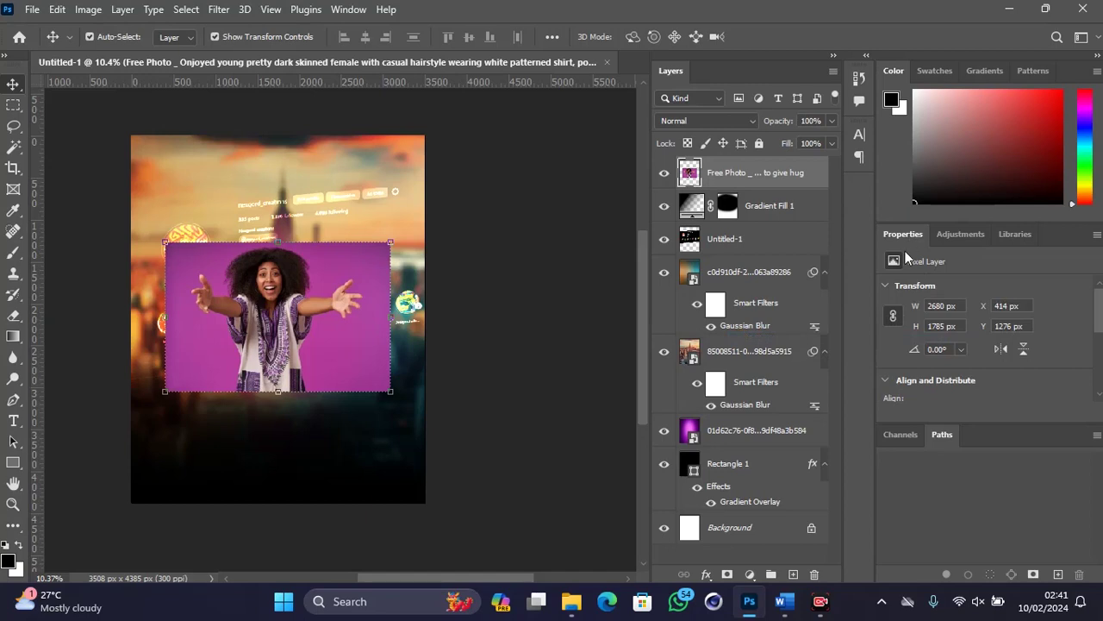
scroll(941, 324, down, 4)
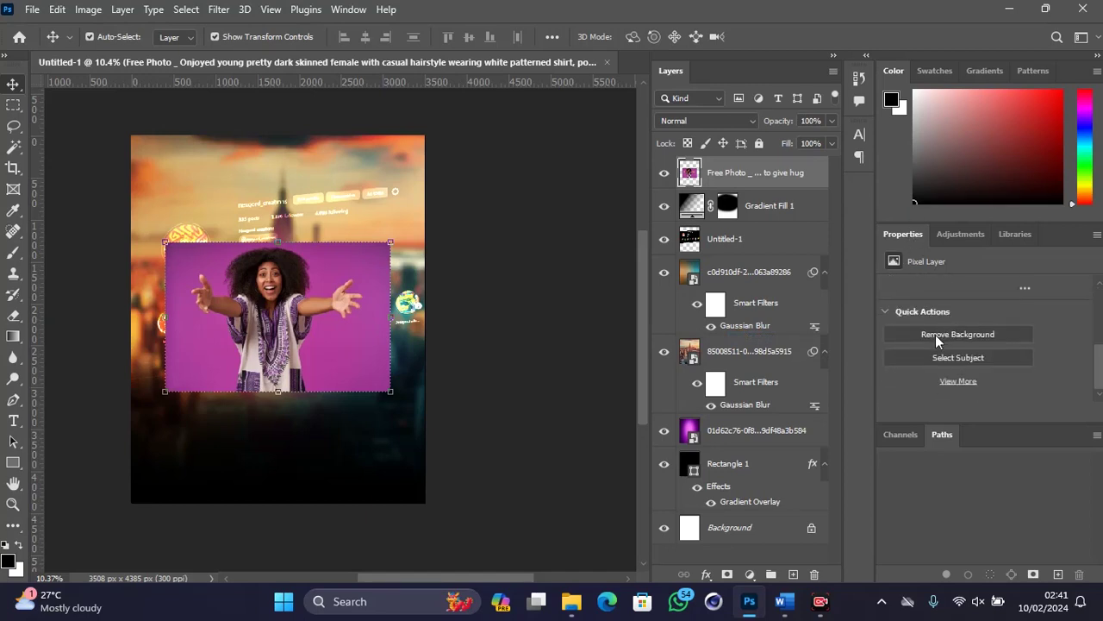
click(950, 332)
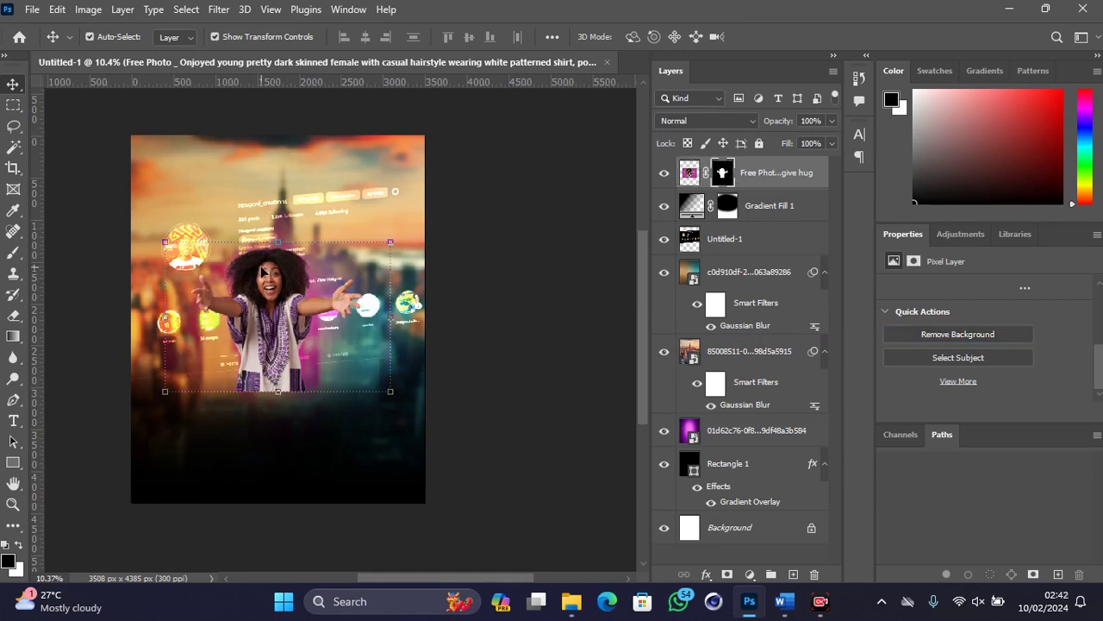
Step: Scale the woman to about 96%, place her layer below Gradient Fill 1, and position her bottom centre
drag(274, 293, 280, 395)
drag(281, 354, 280, 268)
drag(278, 358, 281, 324)
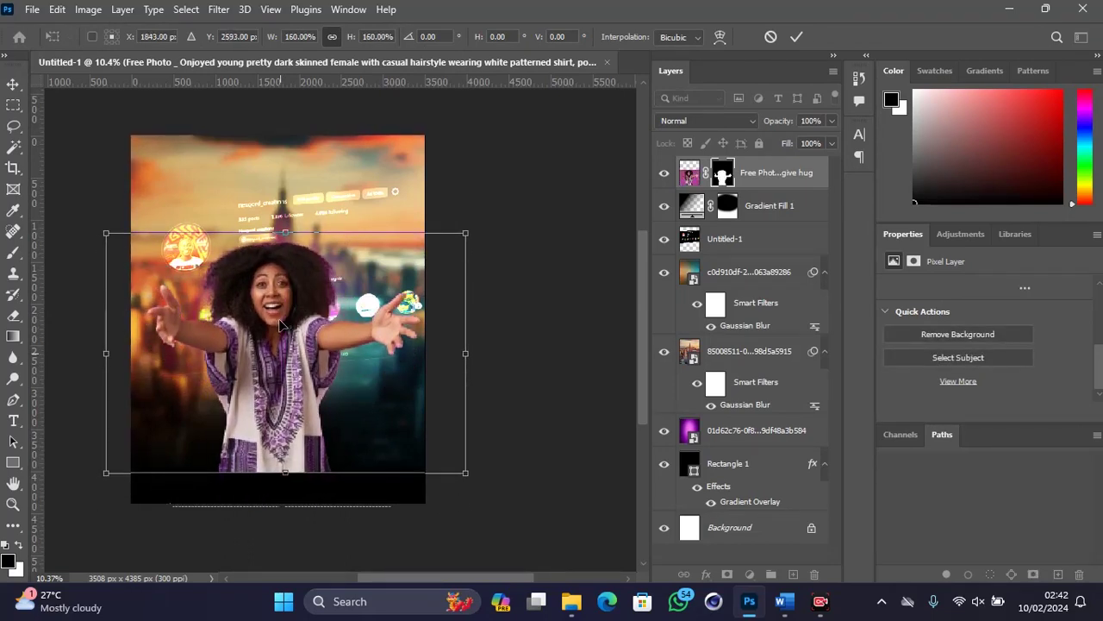
drag(785, 207, 782, 222)
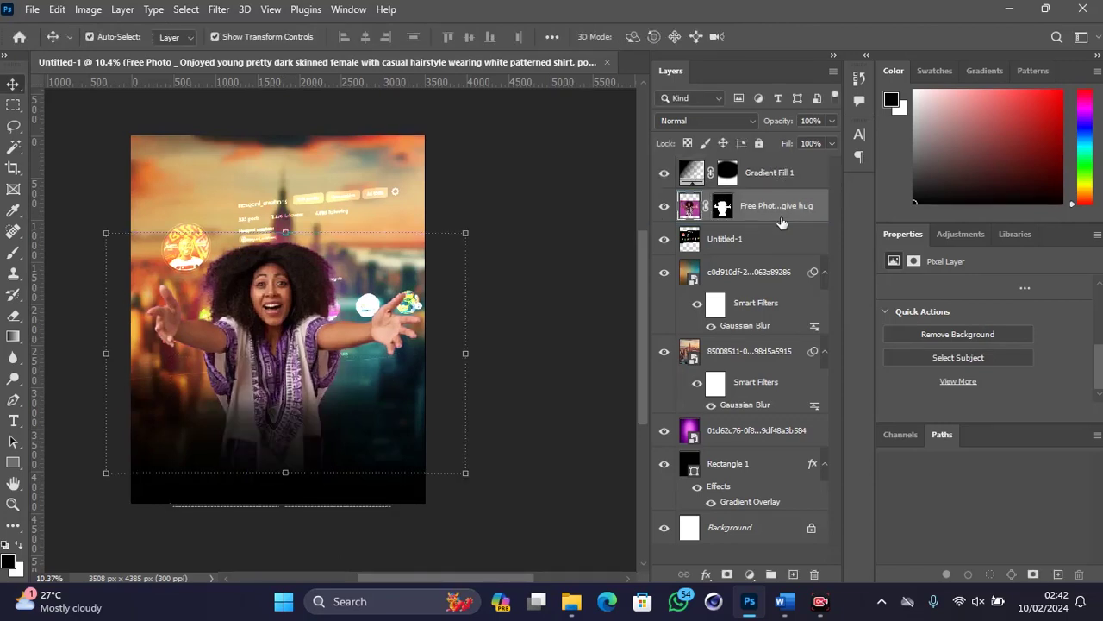
drag(302, 297, 303, 326)
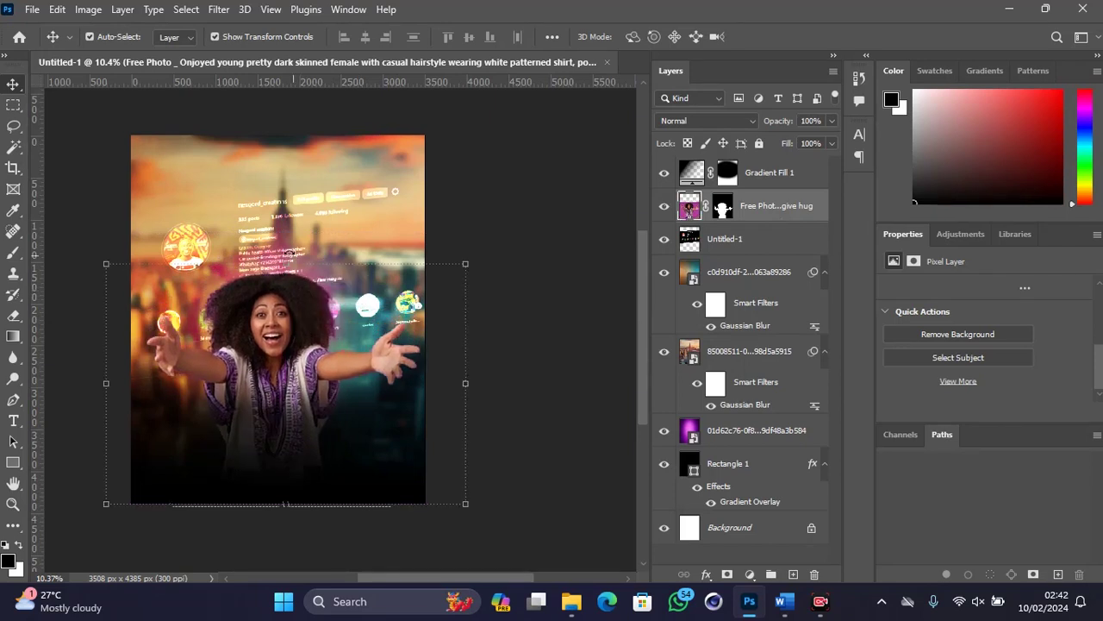
drag(281, 264, 281, 274)
drag(272, 325, 280, 325)
key(Return)
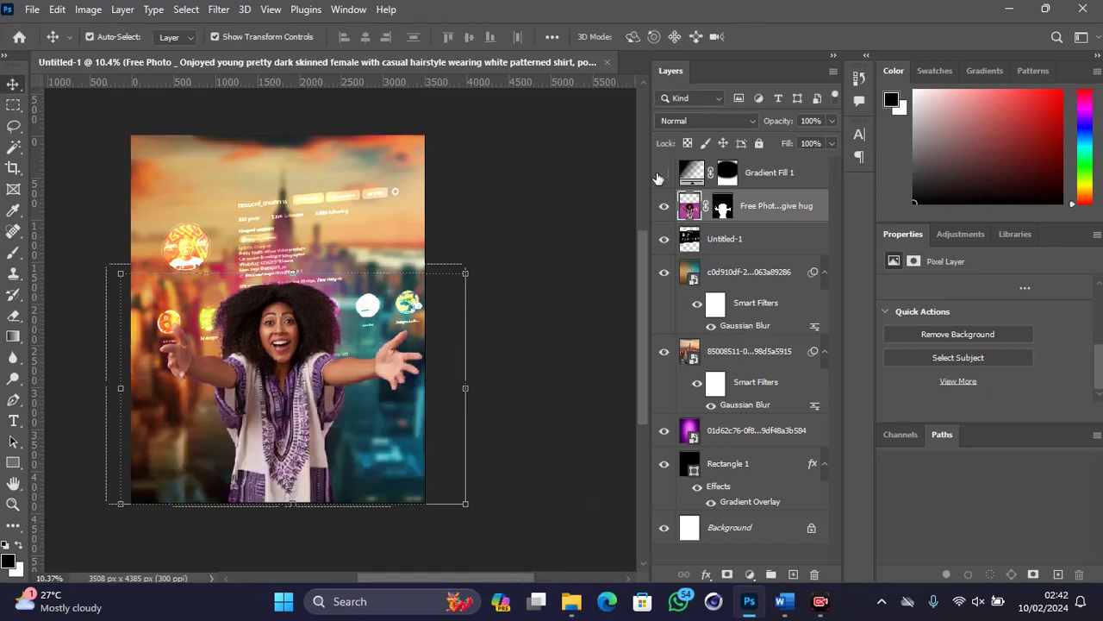
Step: Toggle Gradient Fill 1 off and back on to check the shirt, then select the woman's layer mask
click(658, 176)
click(659, 176)
click(659, 176)
scroll(337, 315, up, 6)
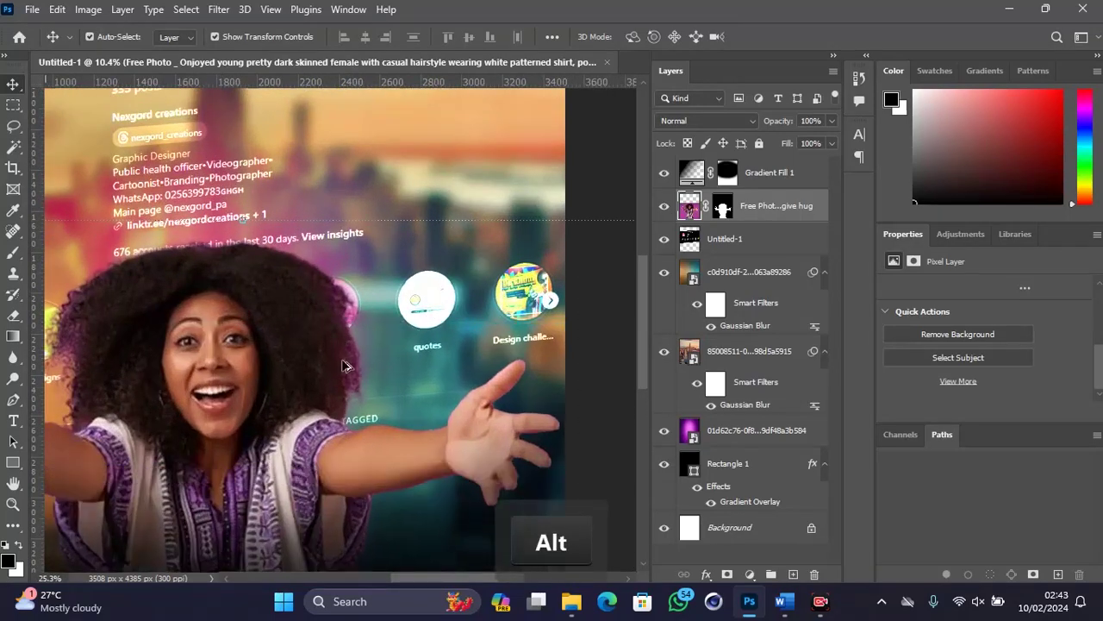
scroll(353, 441, up, 2)
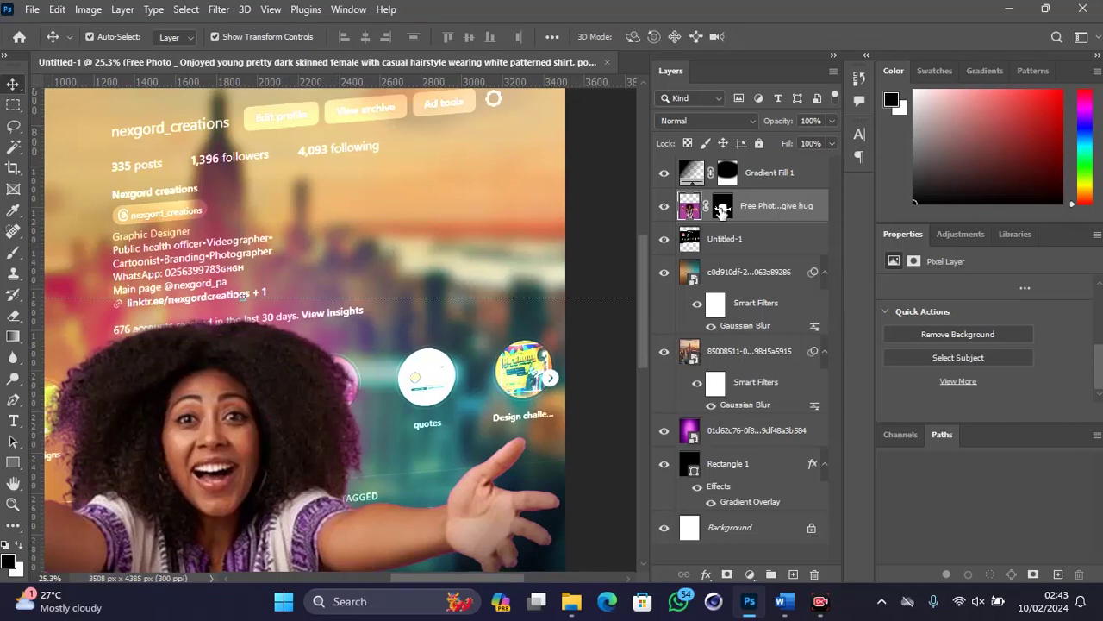
click(722, 210)
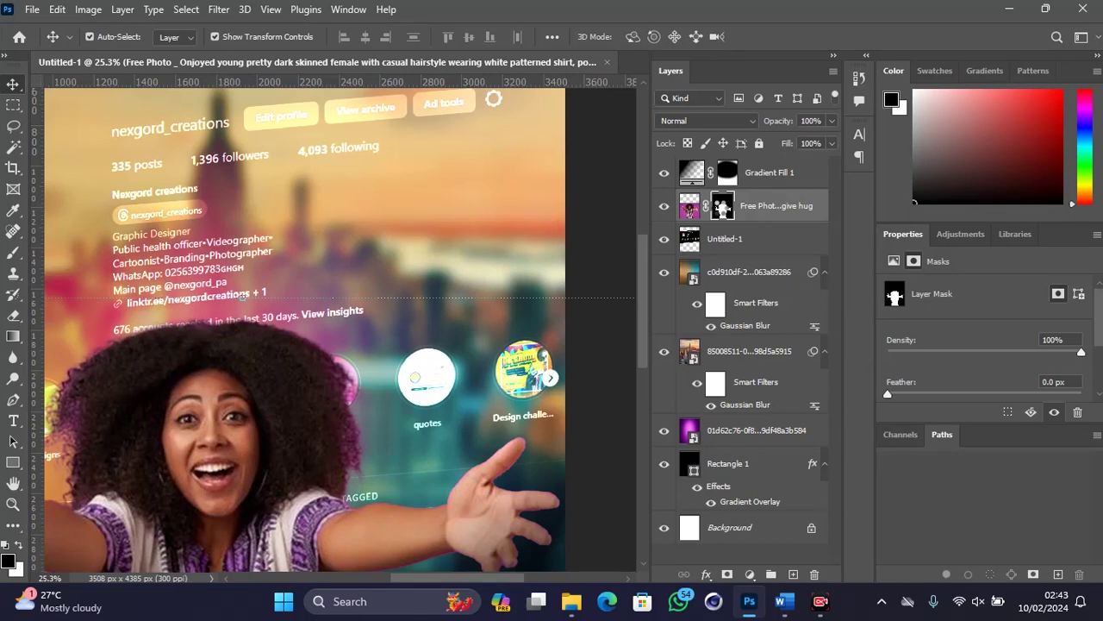
Step: Refine the woman's hair edge with the Refine Edge Brush and Decontaminate Colors, outputting a new masked layer
double_click(722, 205)
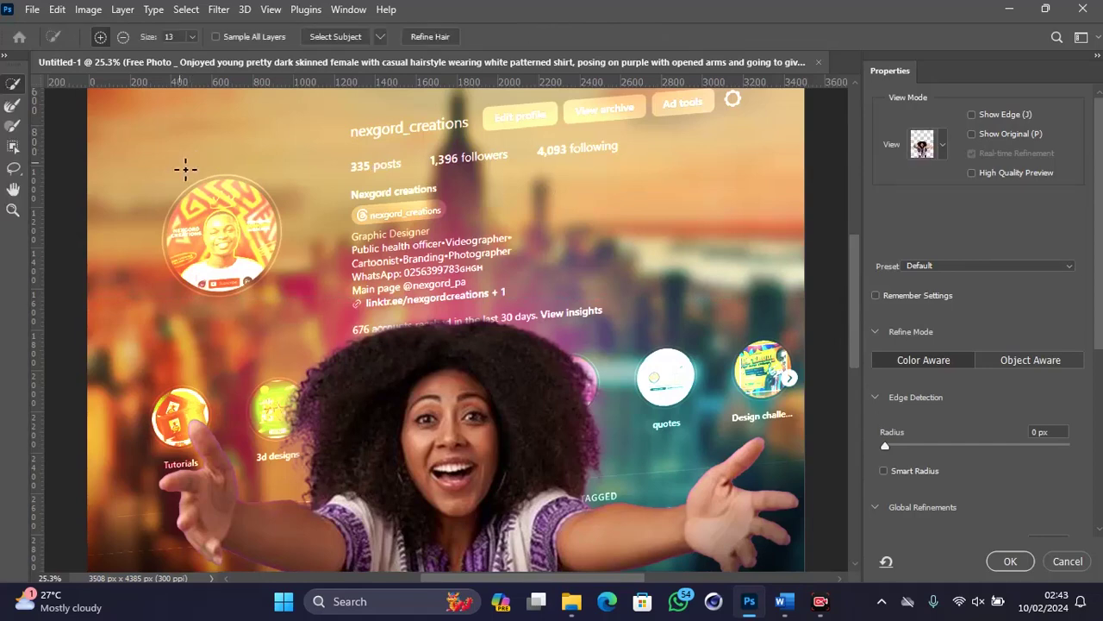
click(11, 108)
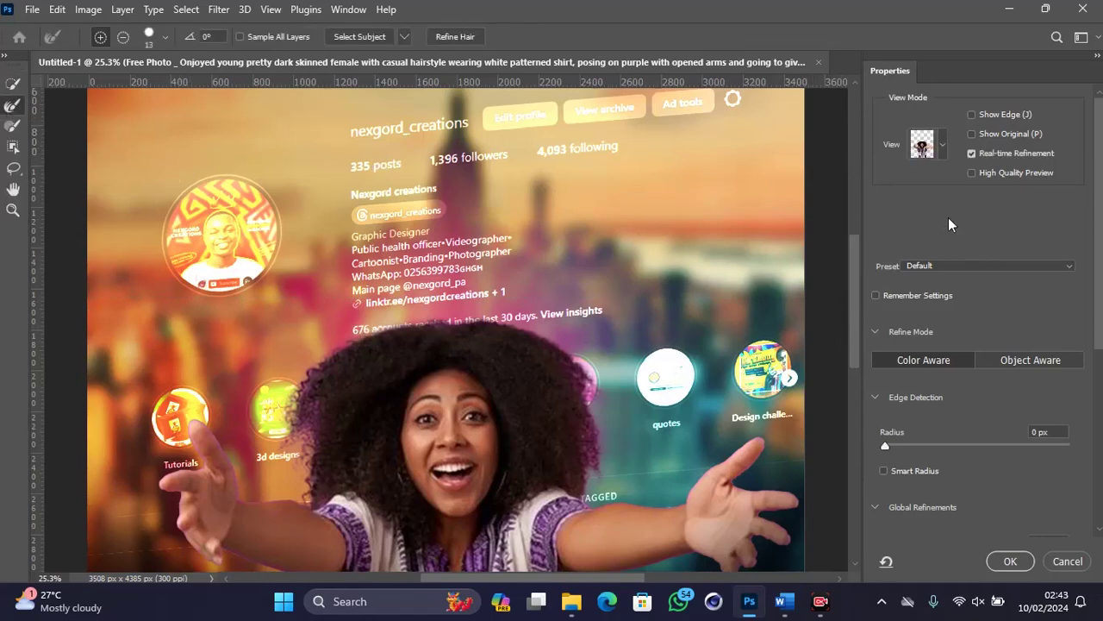
scroll(902, 377, down, 10)
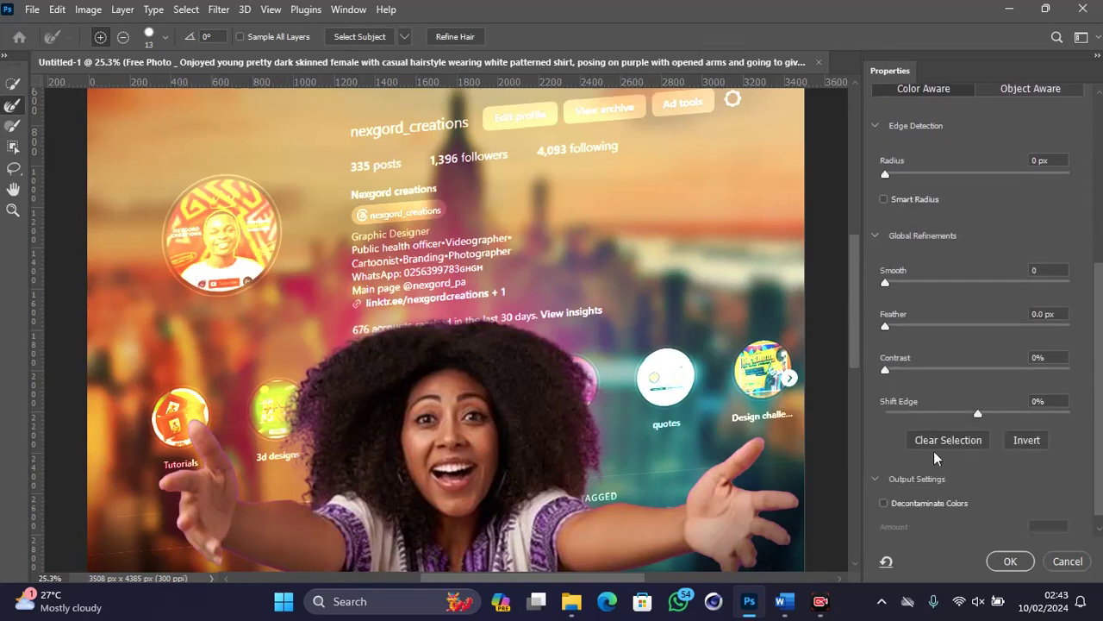
scroll(917, 465, down, 1)
click(918, 479)
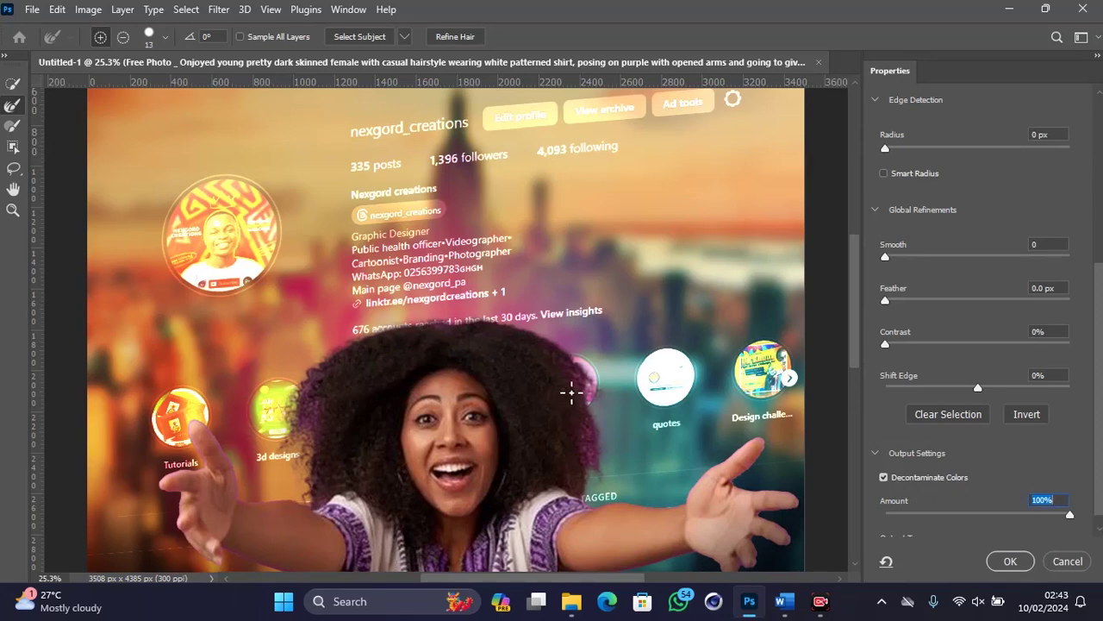
key(bracketright)
key(bracketright)
key(bracketright)
key(bracketright)
key(bracketright)
key(bracketright)
key(bracketleft)
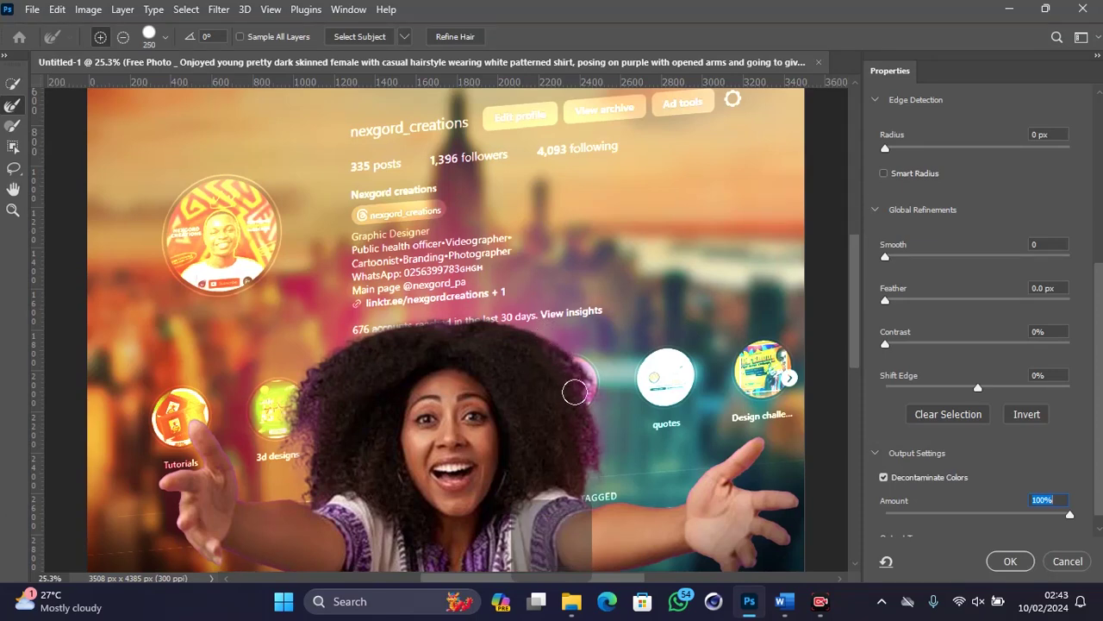
drag(590, 443, 594, 459)
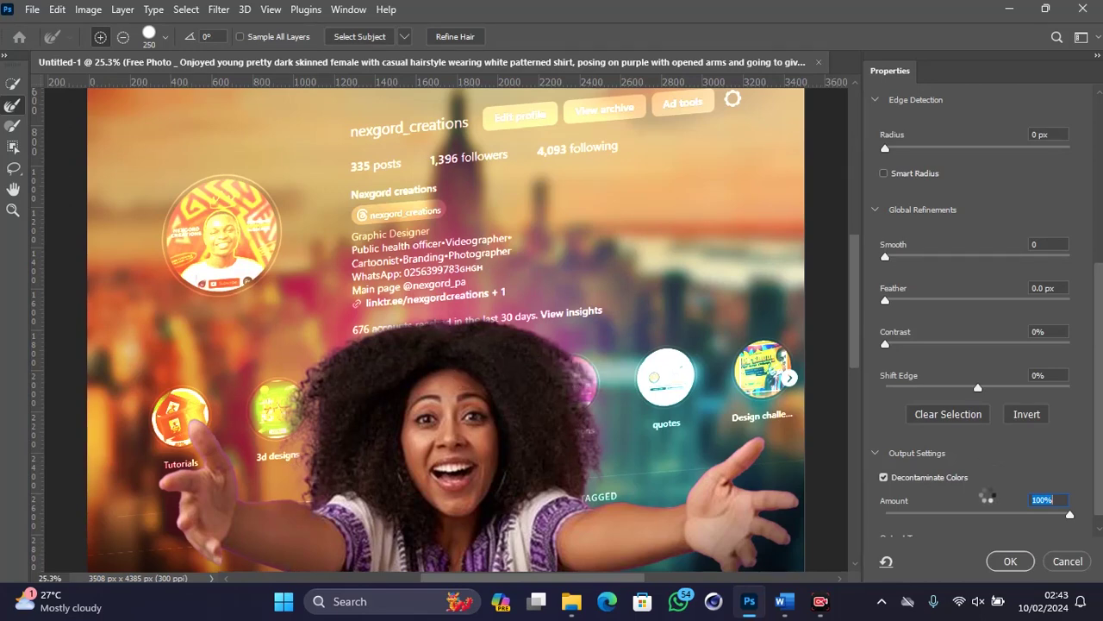
click(1011, 561)
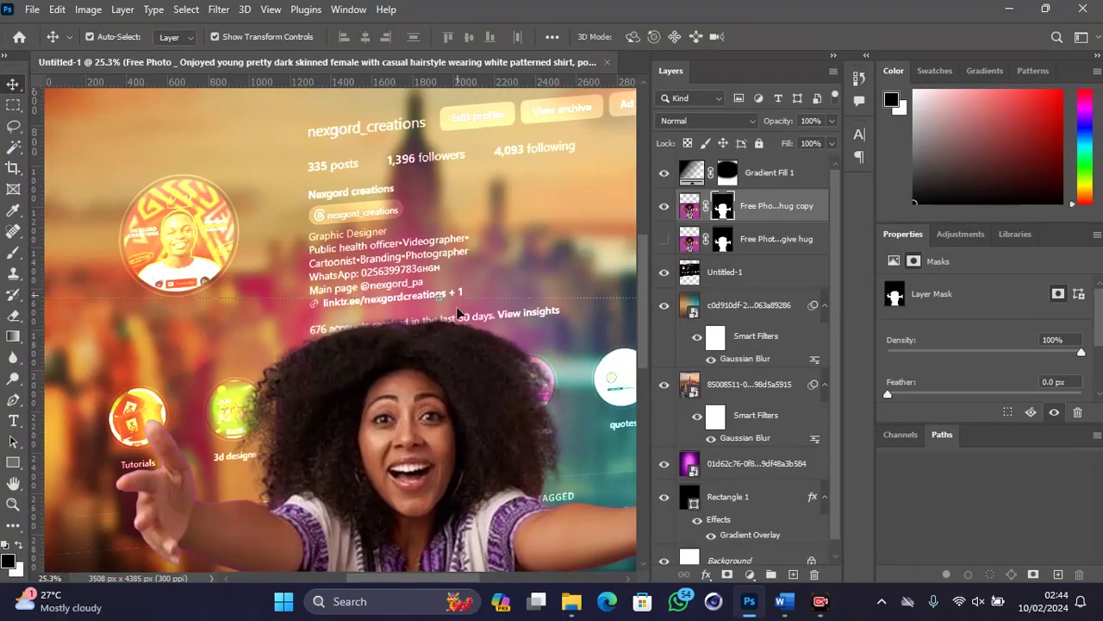
scroll(438, 324, down, 3)
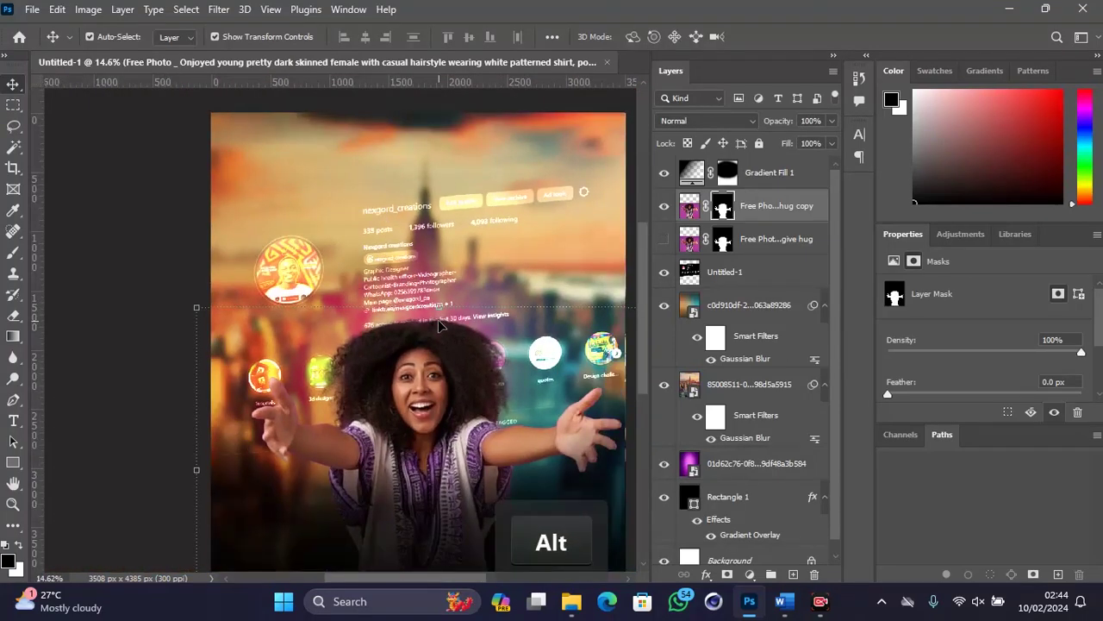
scroll(438, 324, down, 2)
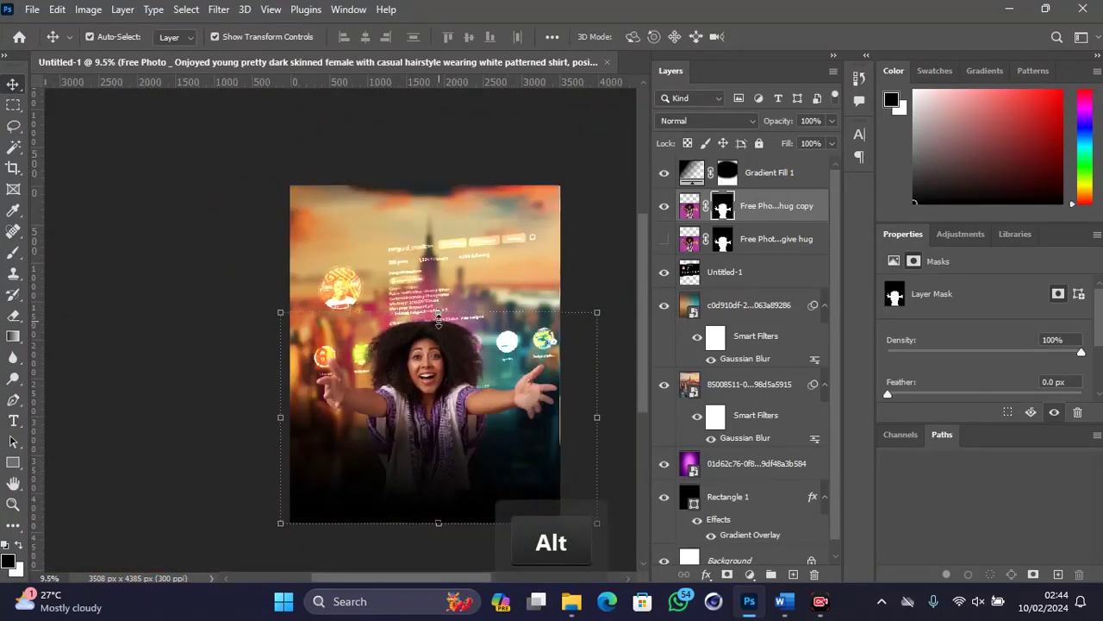
key(space)
drag(438, 320, 363, 313)
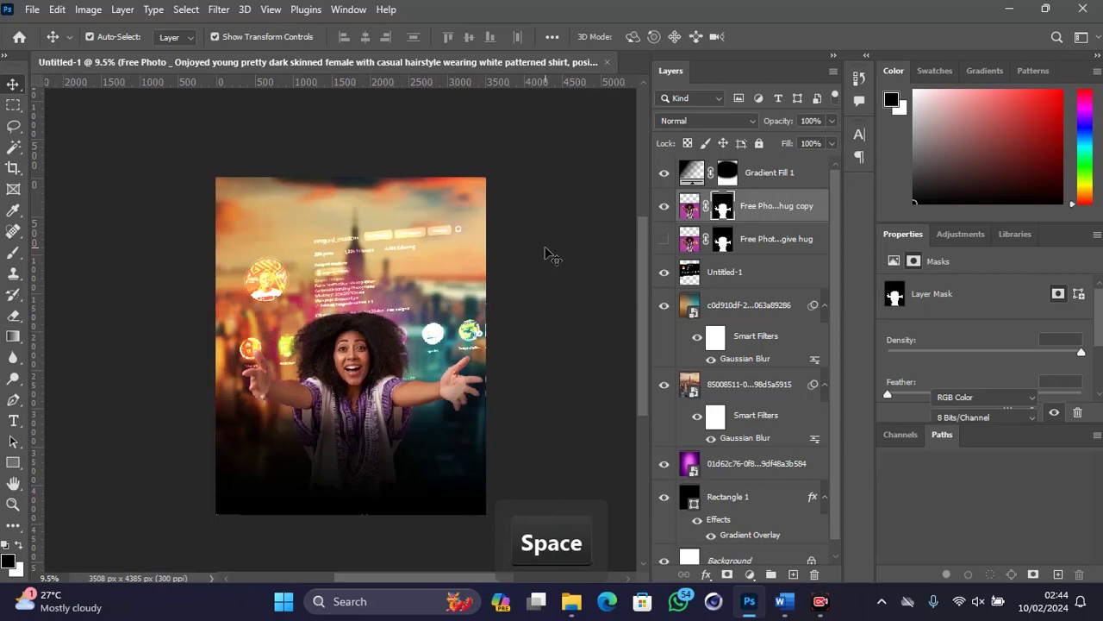
click(545, 252)
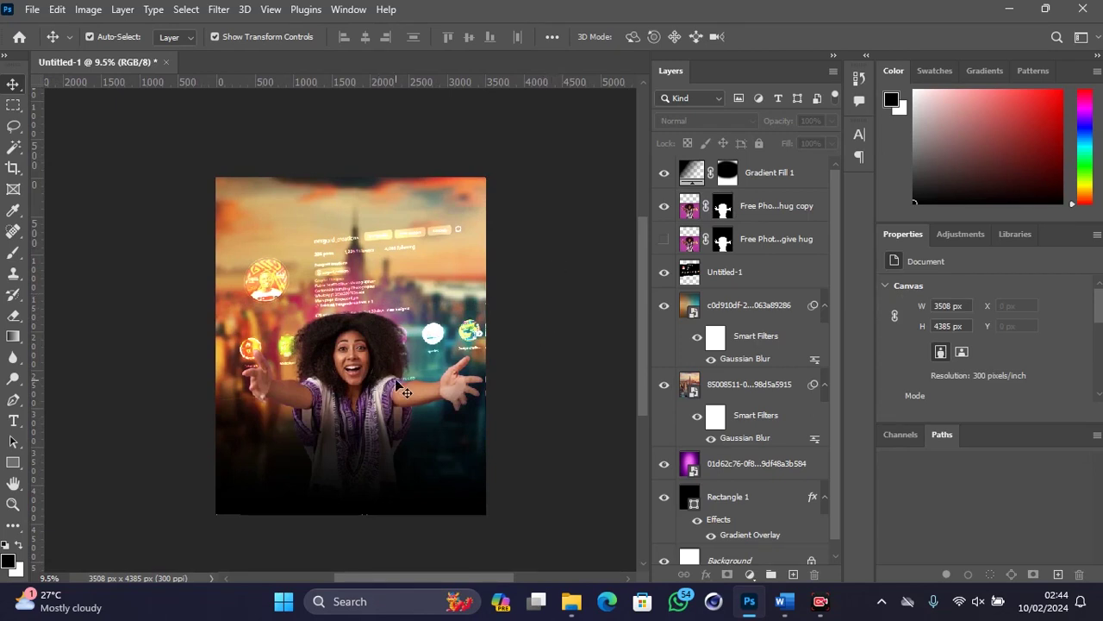
alt+scroll(400, 380, up, 1)
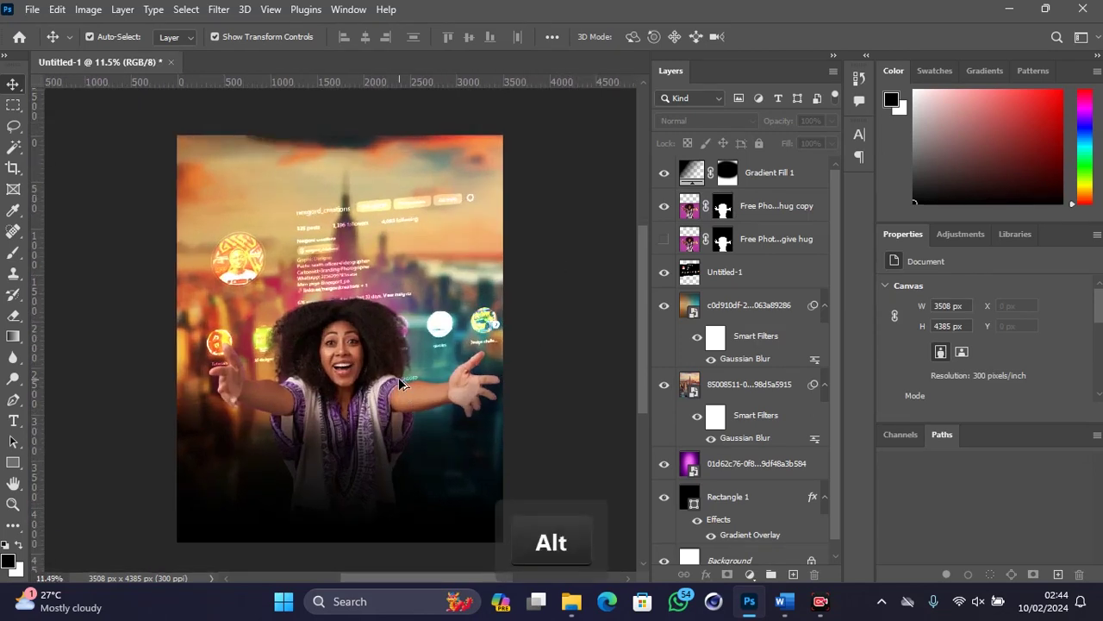
alt+scroll(399, 376, up, 1)
scroll(398, 377, down, 1)
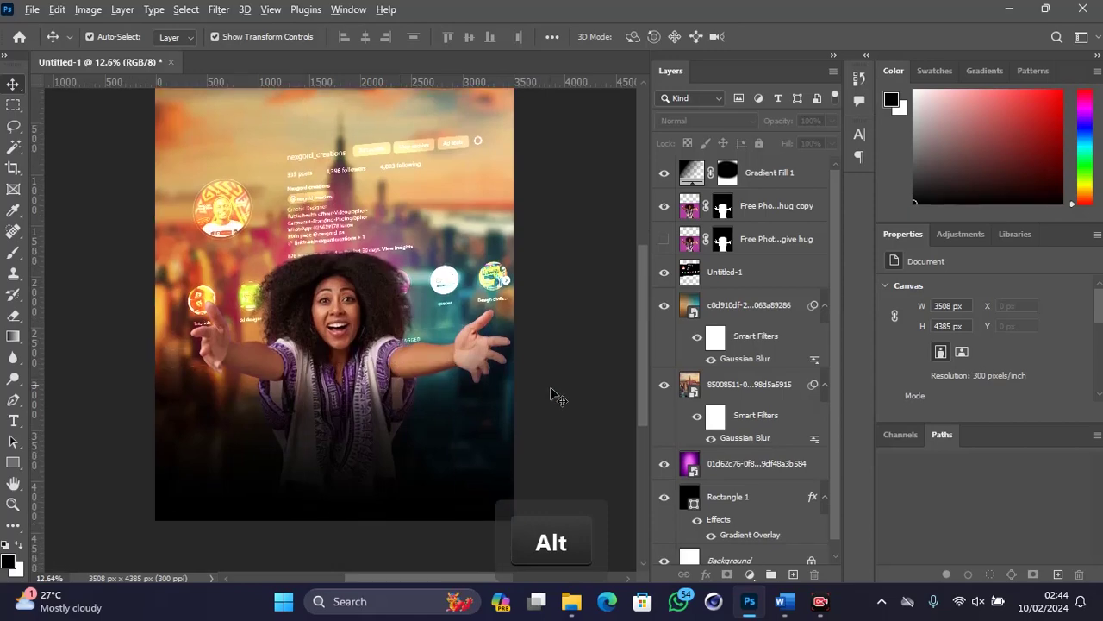
alt+scroll(468, 439, up, 1)
Step: Type a white SUNDAY heading below the woman in the Singly Linked font
drag(13, 421, 119, 421)
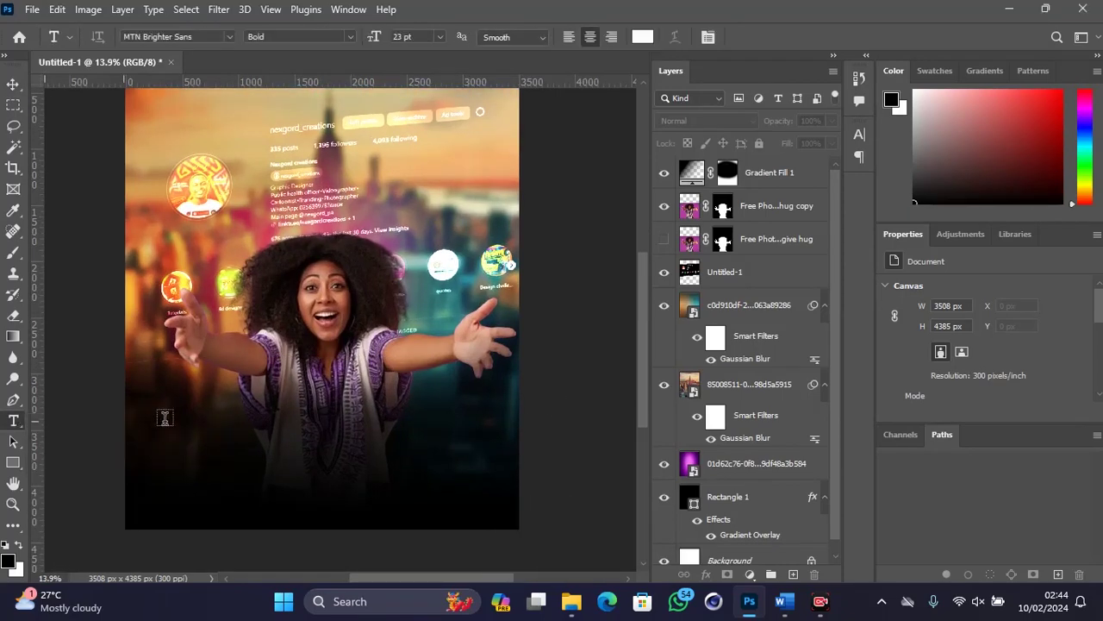
click(263, 419)
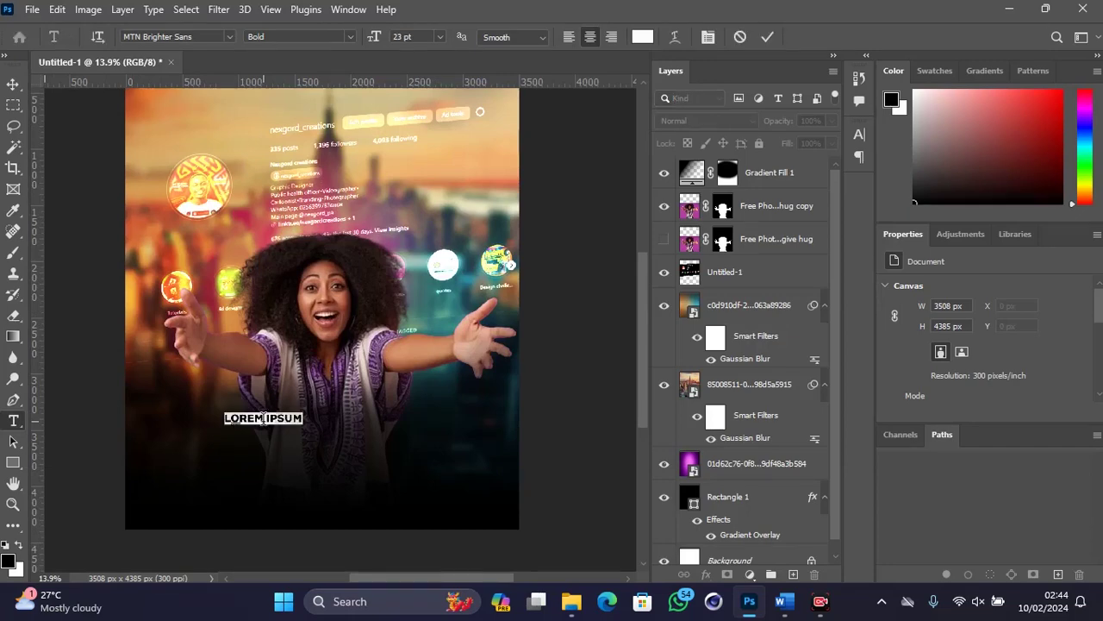
text(UND)
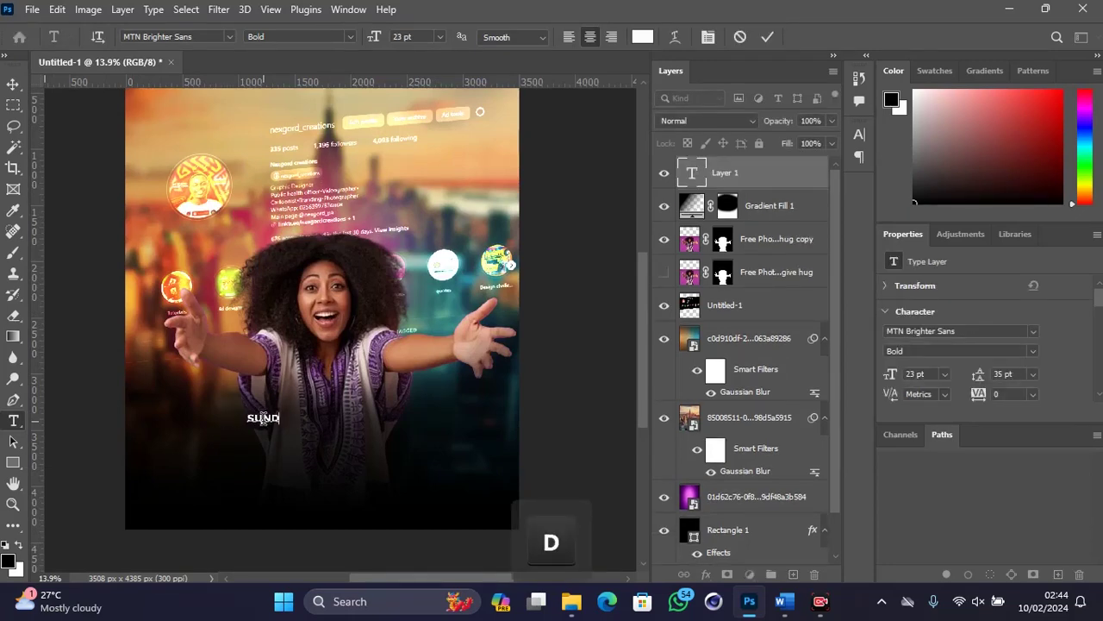
text(AY)
key(ctrl+a)
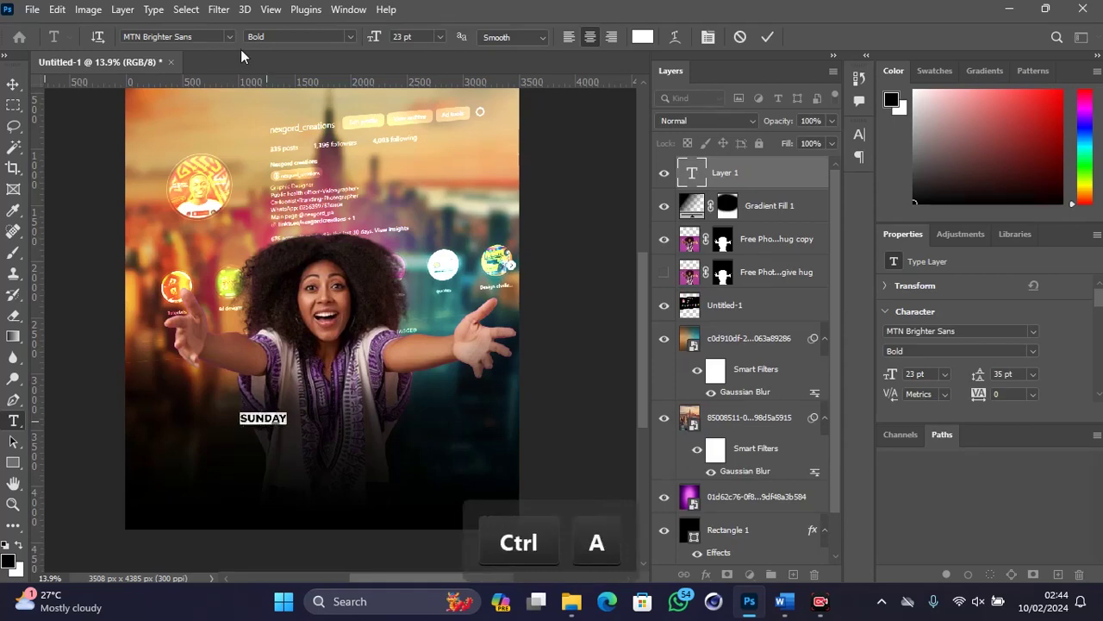
click(237, 37)
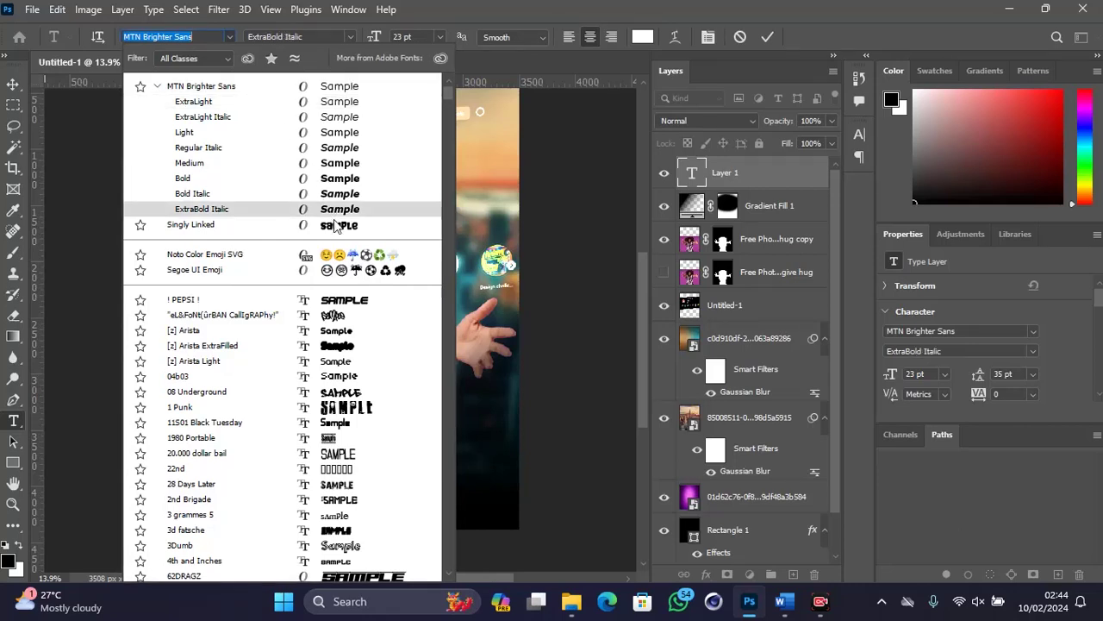
click(336, 226)
click(12, 84)
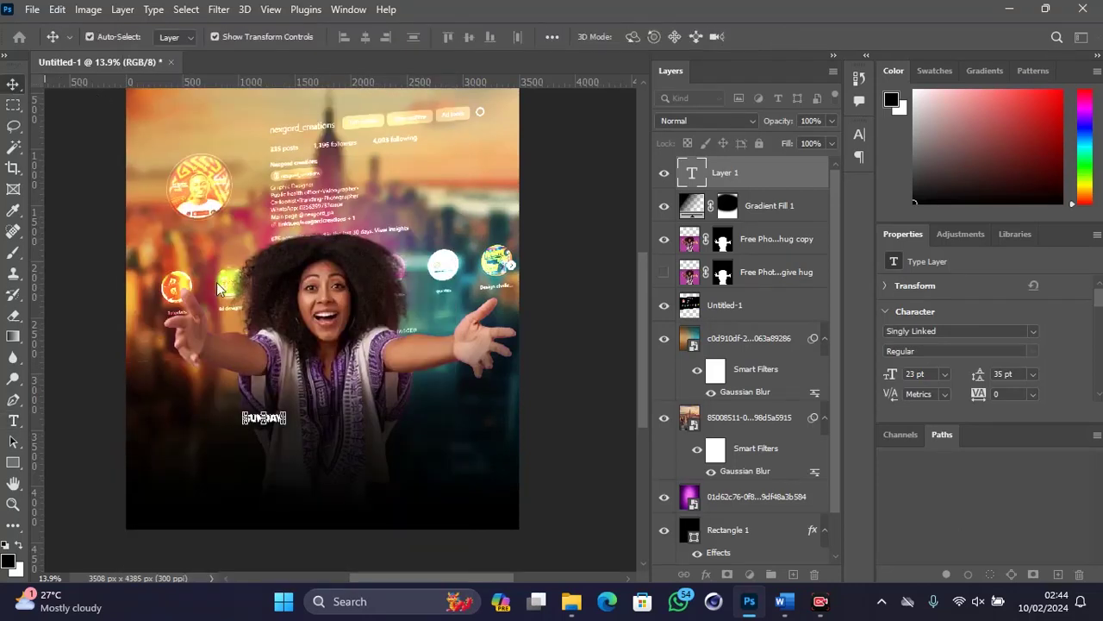
Step: Scale the SUNDAY text up to about 108 pt
key(ctrl+t)
drag(286, 411, 425, 358)
key(Return)
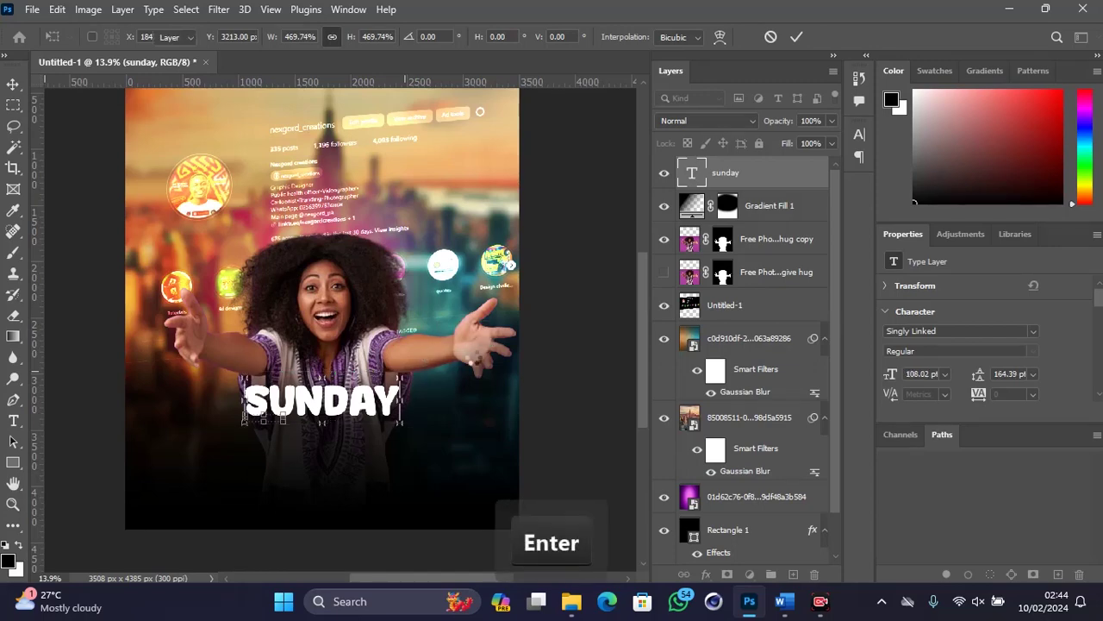
Step: Open iTop Screen Recorder's floating control bar, then bring Photoshop back to the front
mouse_move(820, 601)
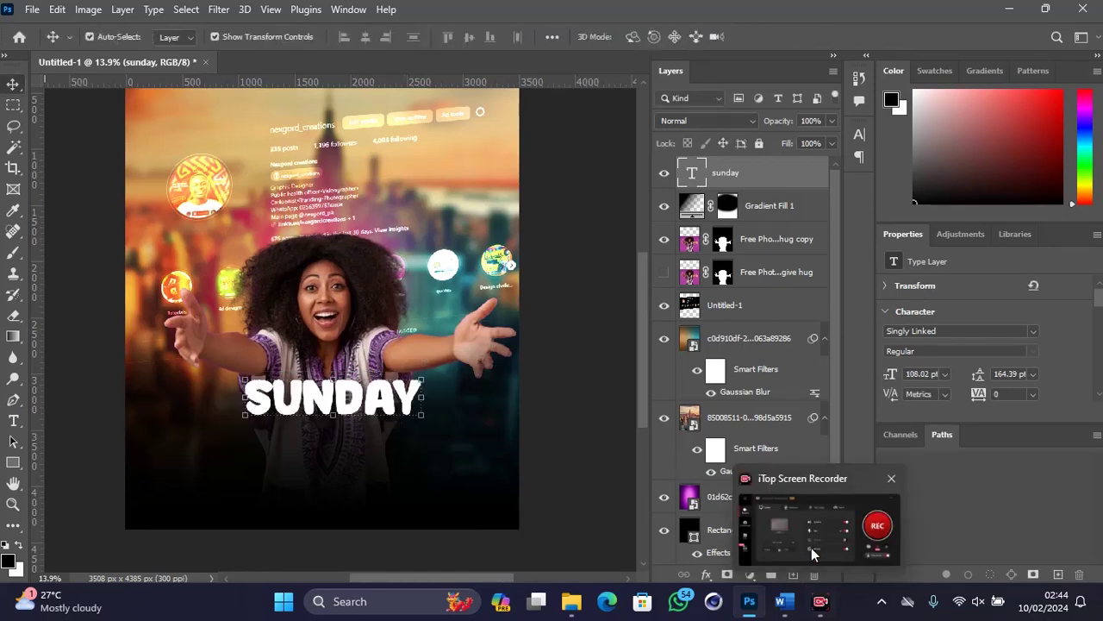
click(812, 552)
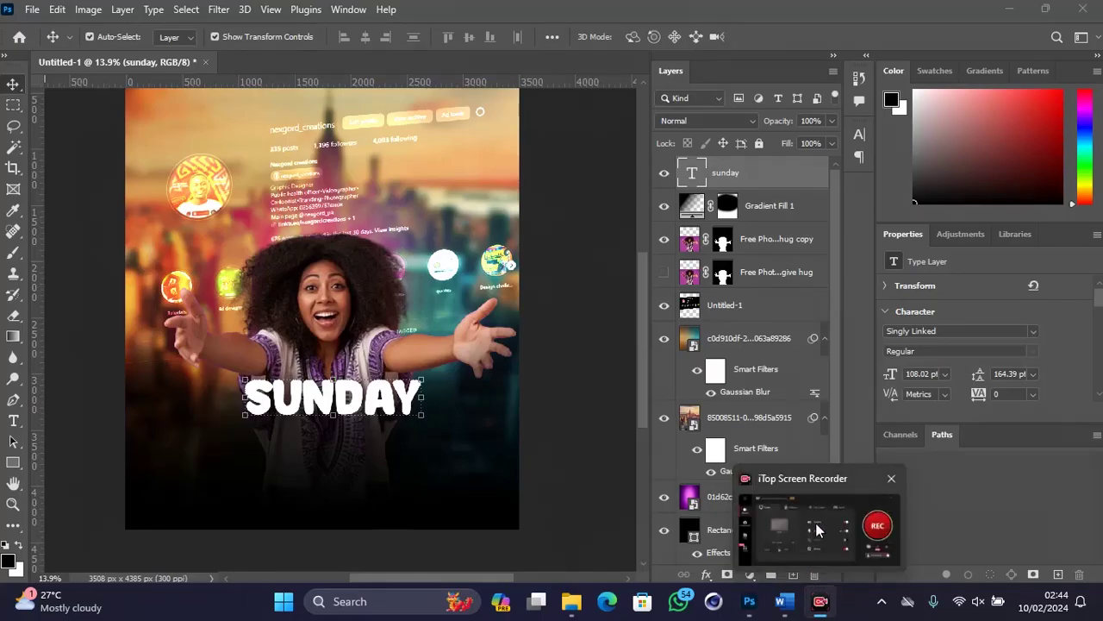
click(815, 522)
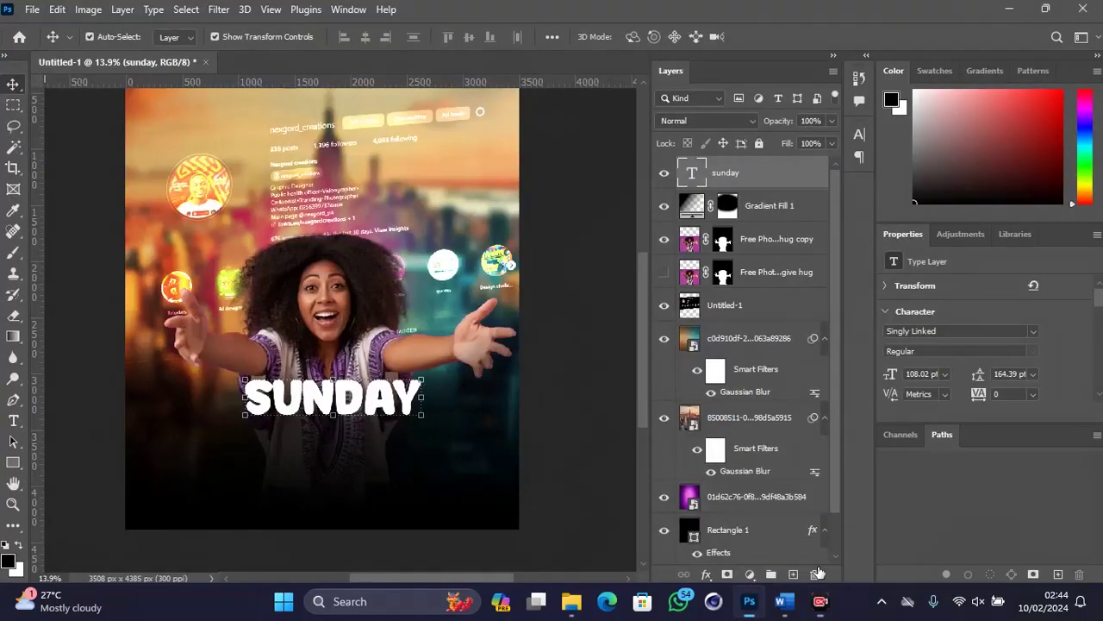
click(1014, 8)
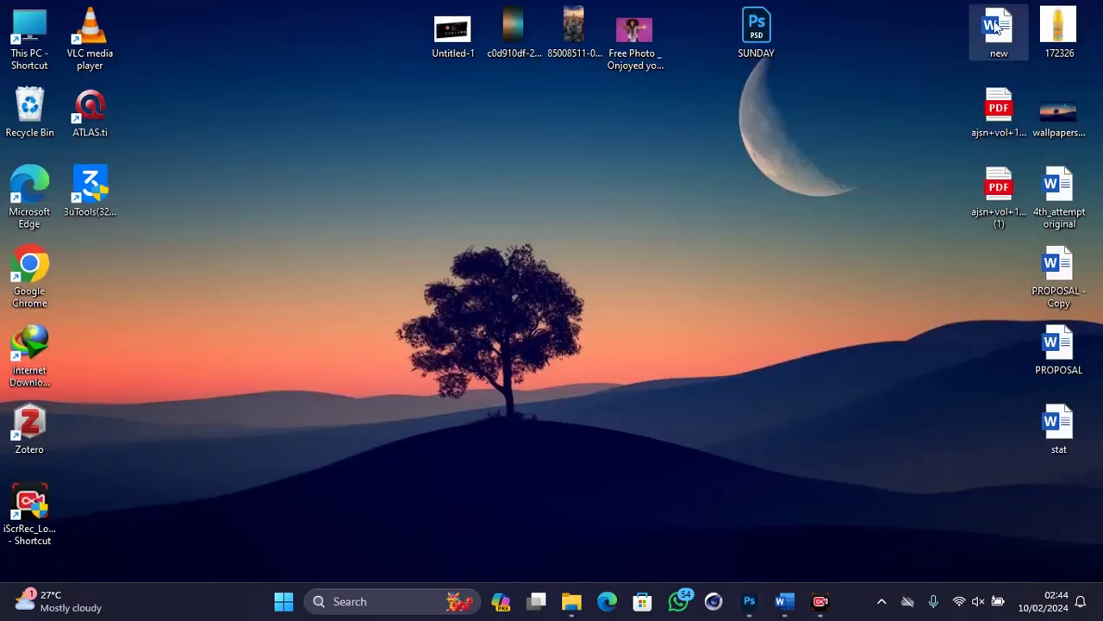
click(821, 608)
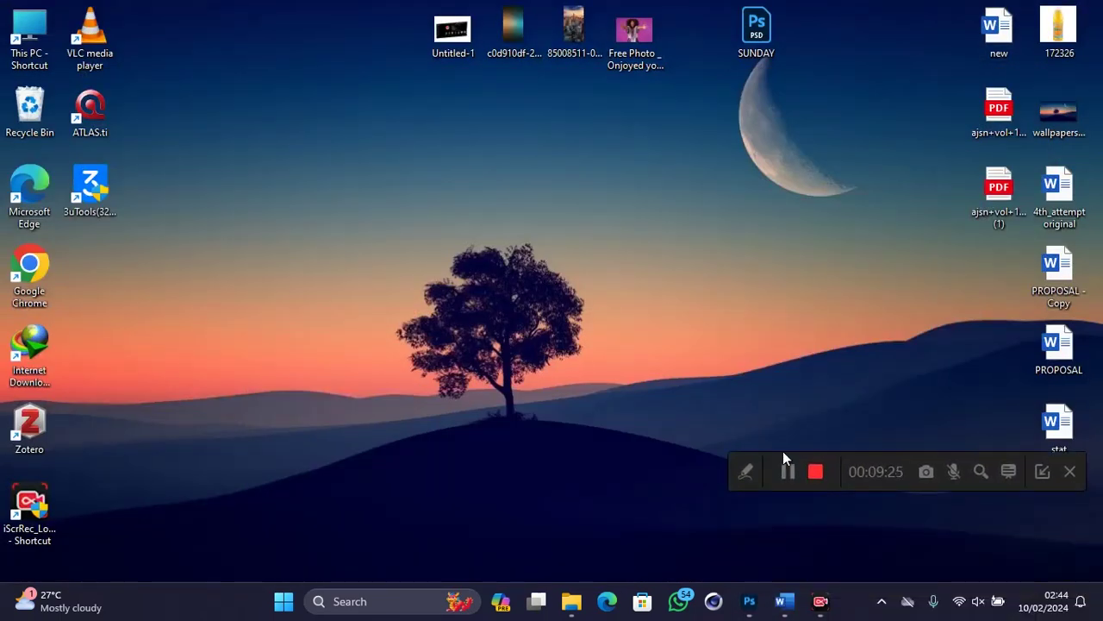
click(749, 612)
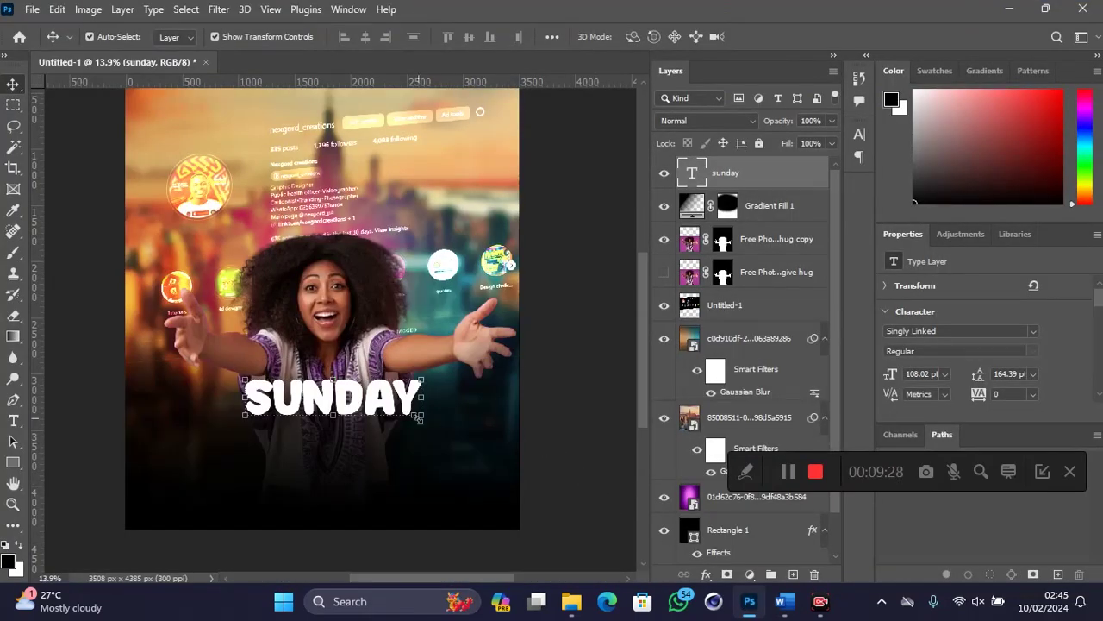
Step: Enlarge SUNDAY a further 118% and shift it just below the woman's outstretched arms
drag(417, 417, 440, 450)
key(Return)
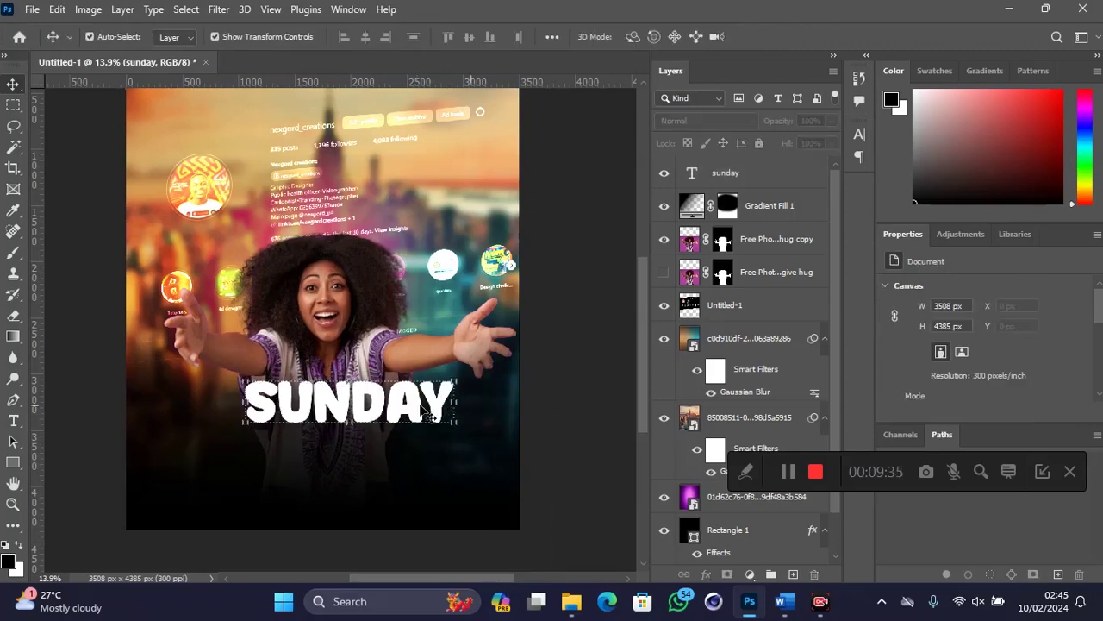
scroll(474, 414, down, 1)
drag(383, 383, 367, 394)
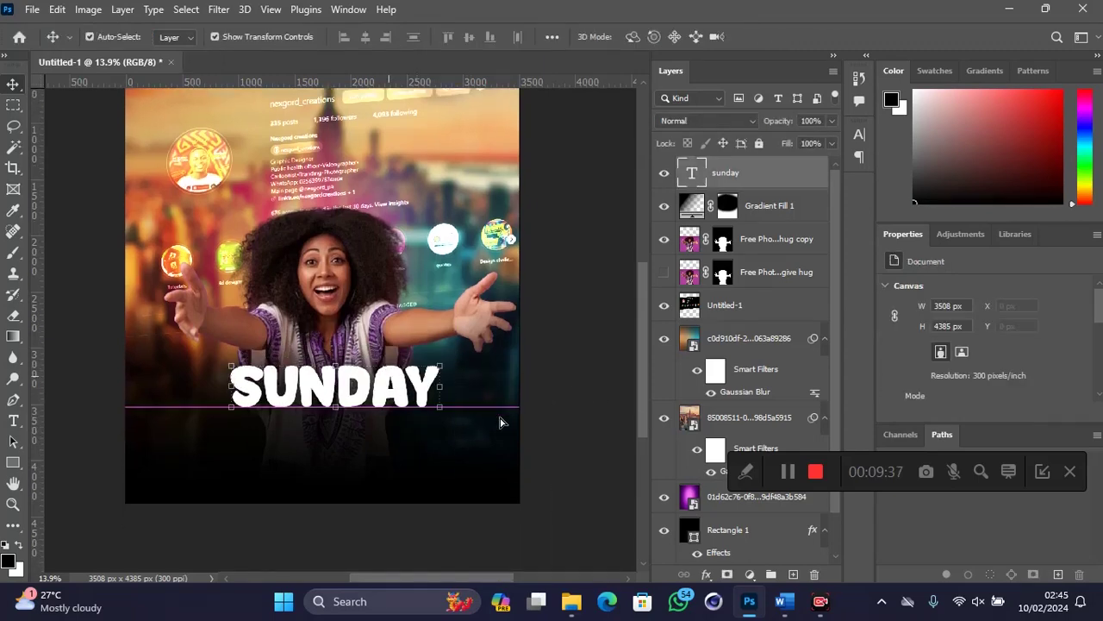
Step: Give SUNDAY a yellow ffff00 Color Overlay and nudge it slightly into place
click(704, 575)
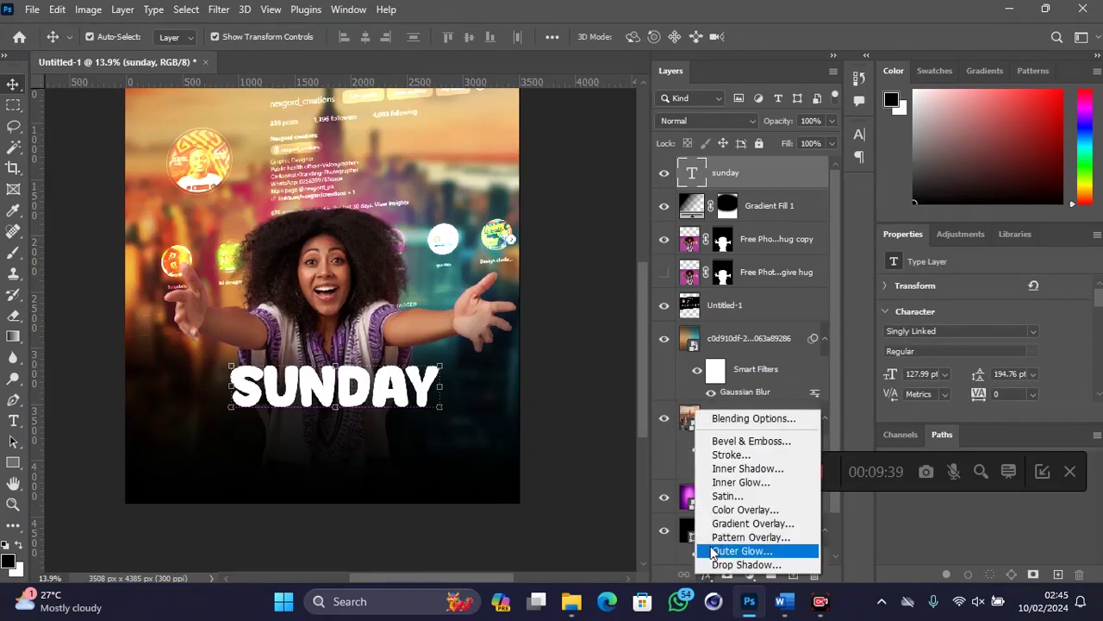
click(724, 510)
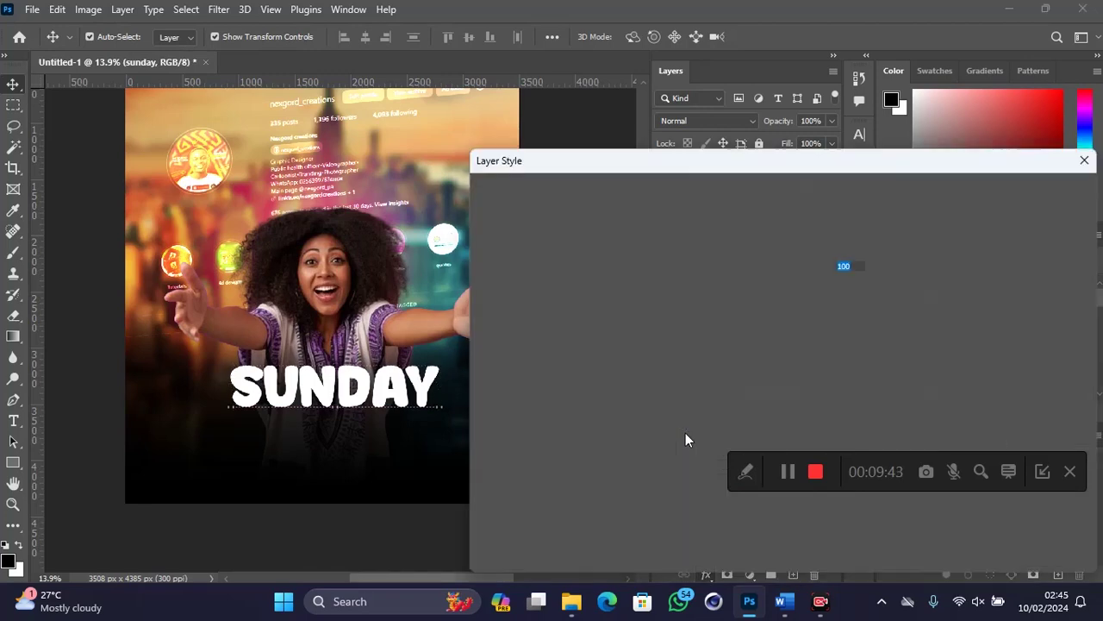
click(853, 247)
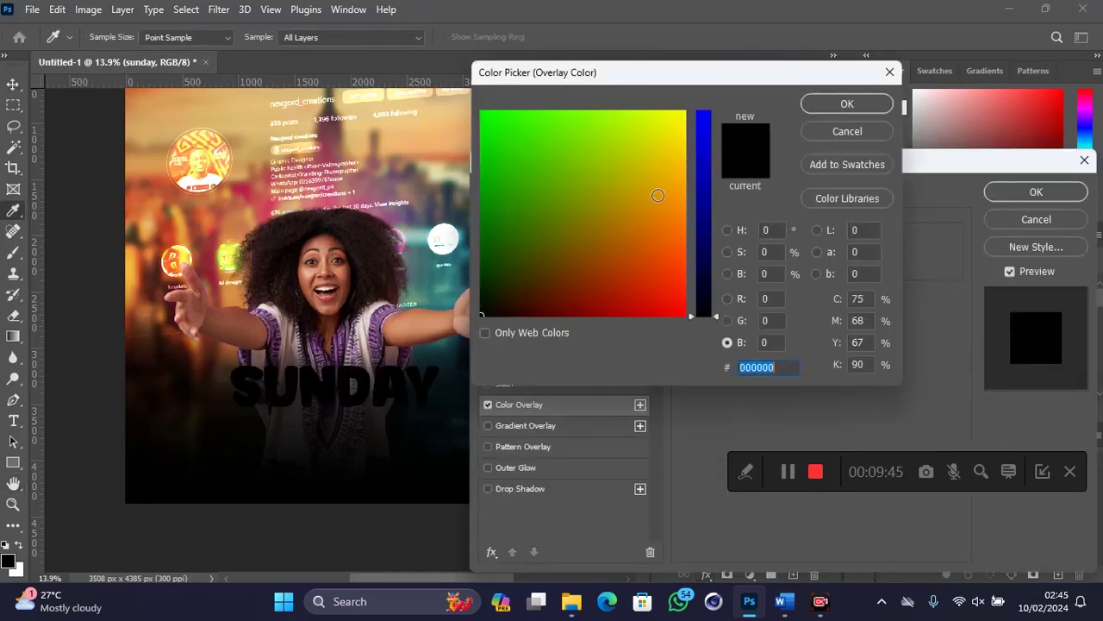
text(ffff00)
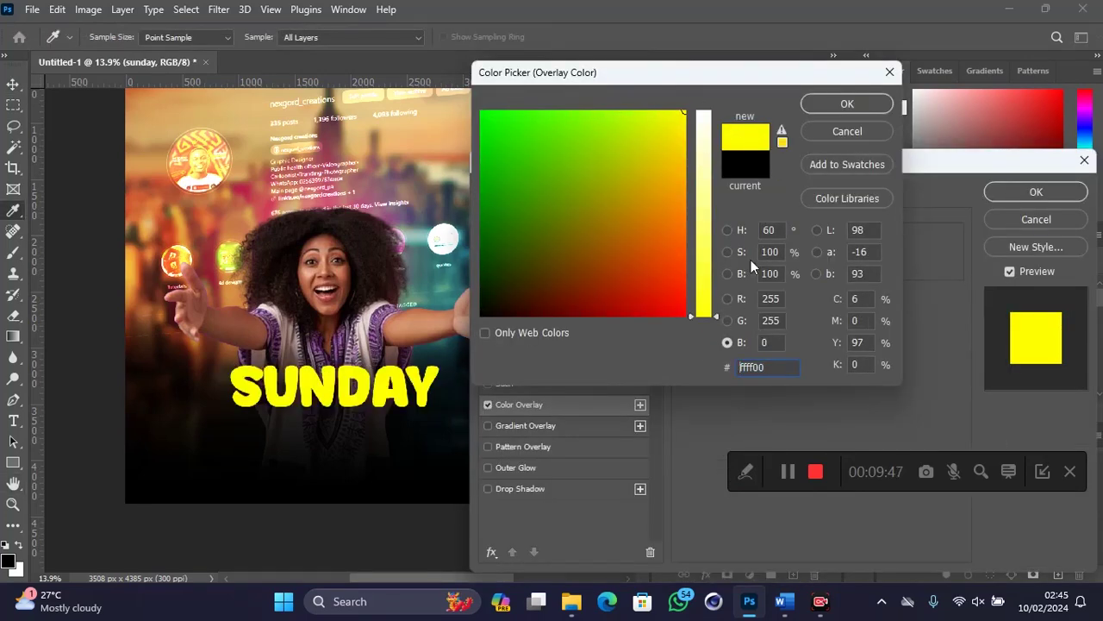
click(846, 105)
click(1008, 190)
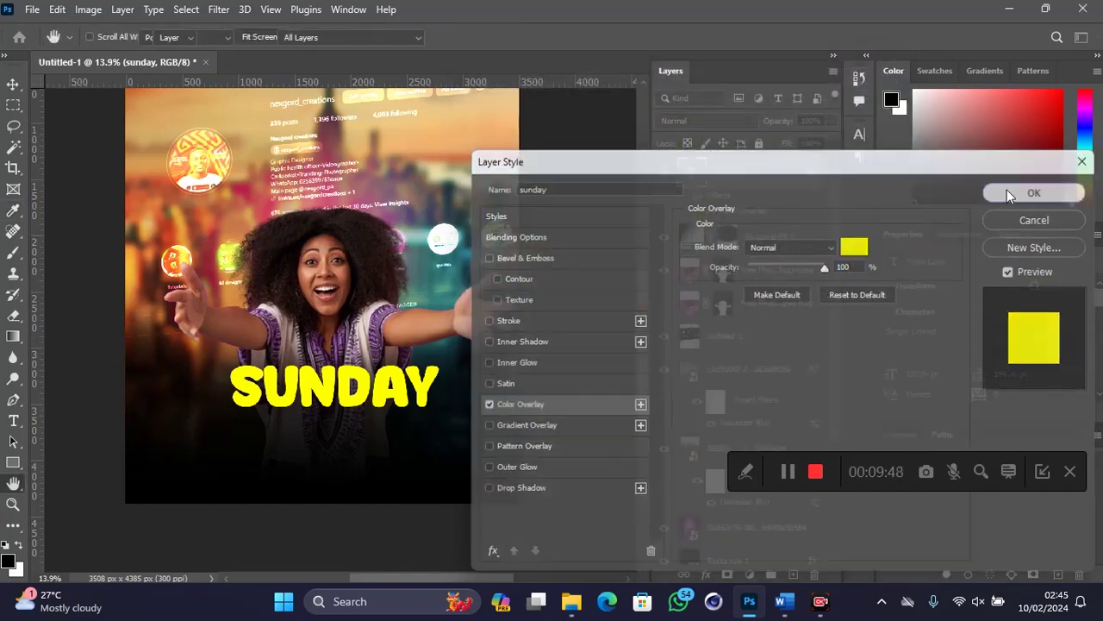
drag(336, 394, 317, 442)
Step: Duplicate SUNDAY as a second line below and retype it as WITH NEXGORD
key(alt)
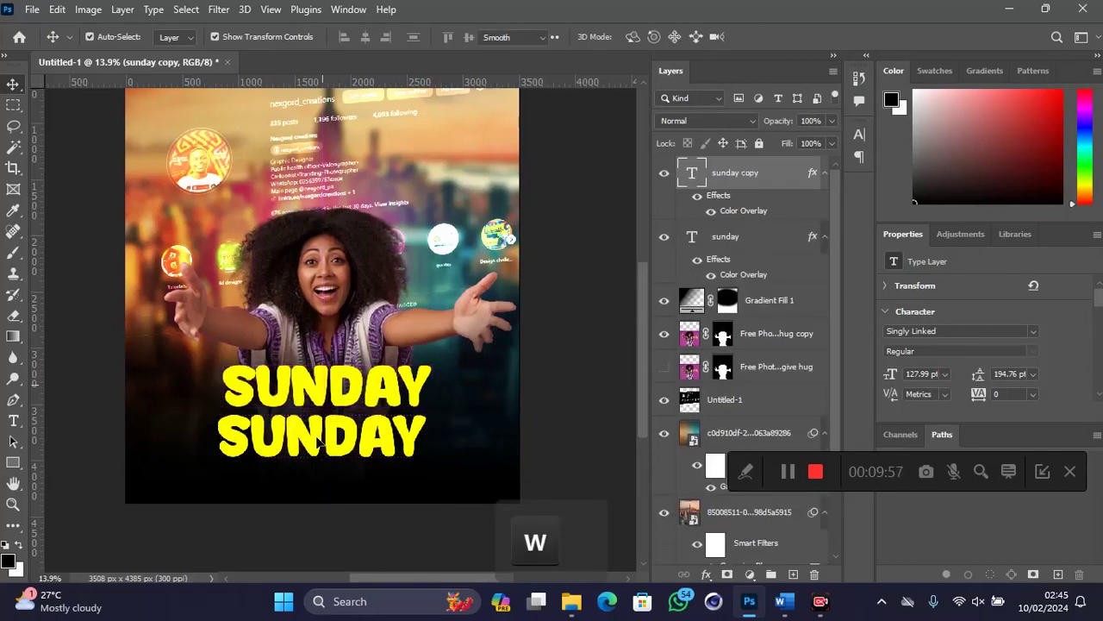
double_click(317, 437)
click(317, 434)
text(H )
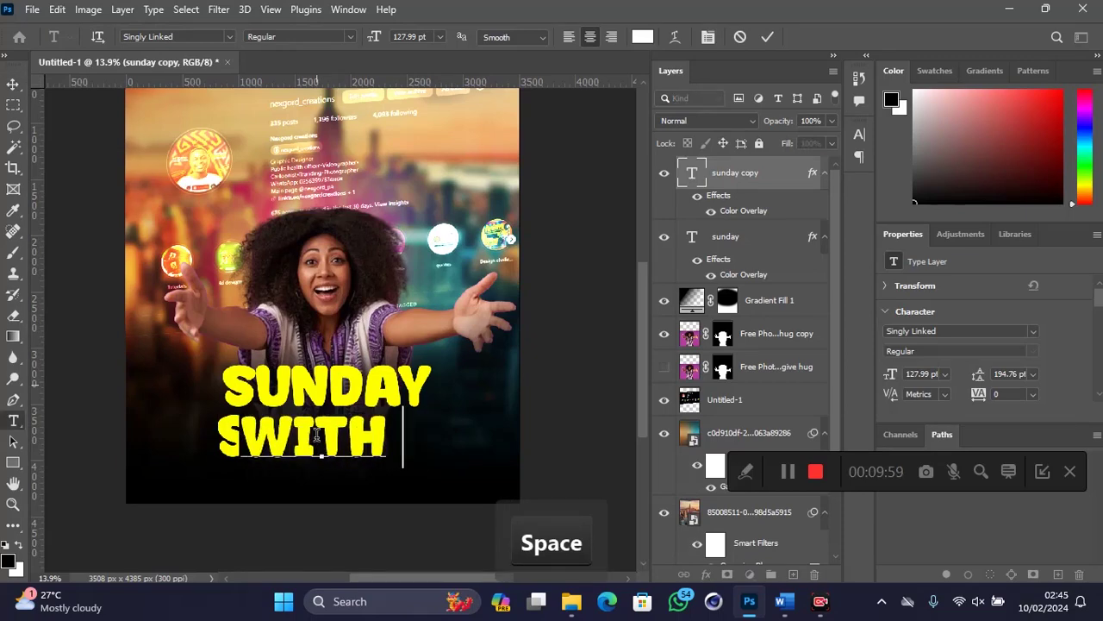
text(N)
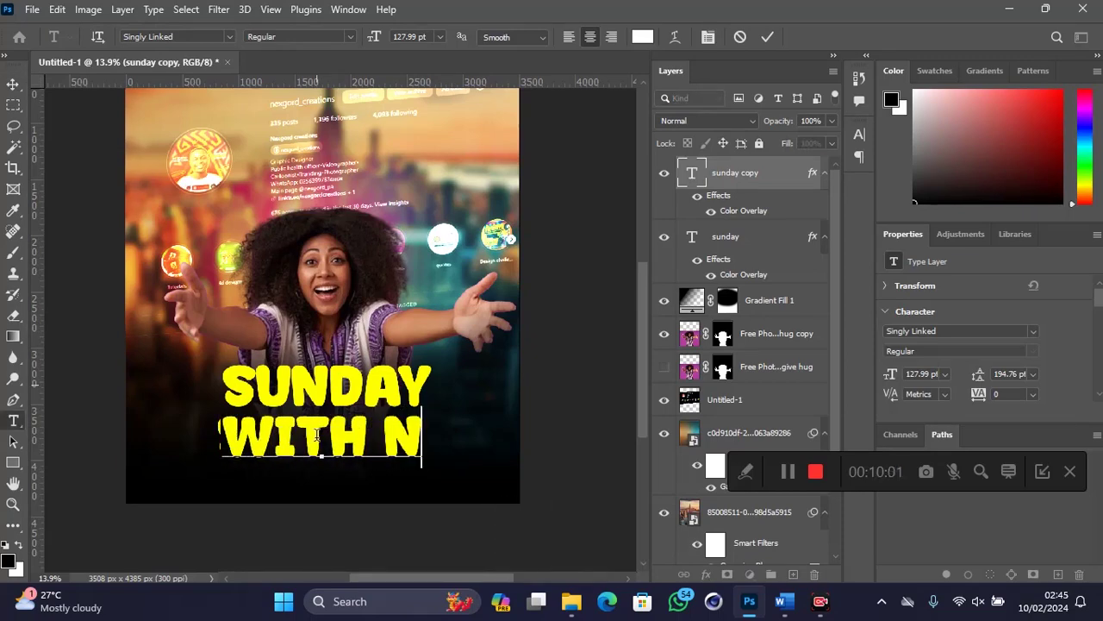
text(EXG)
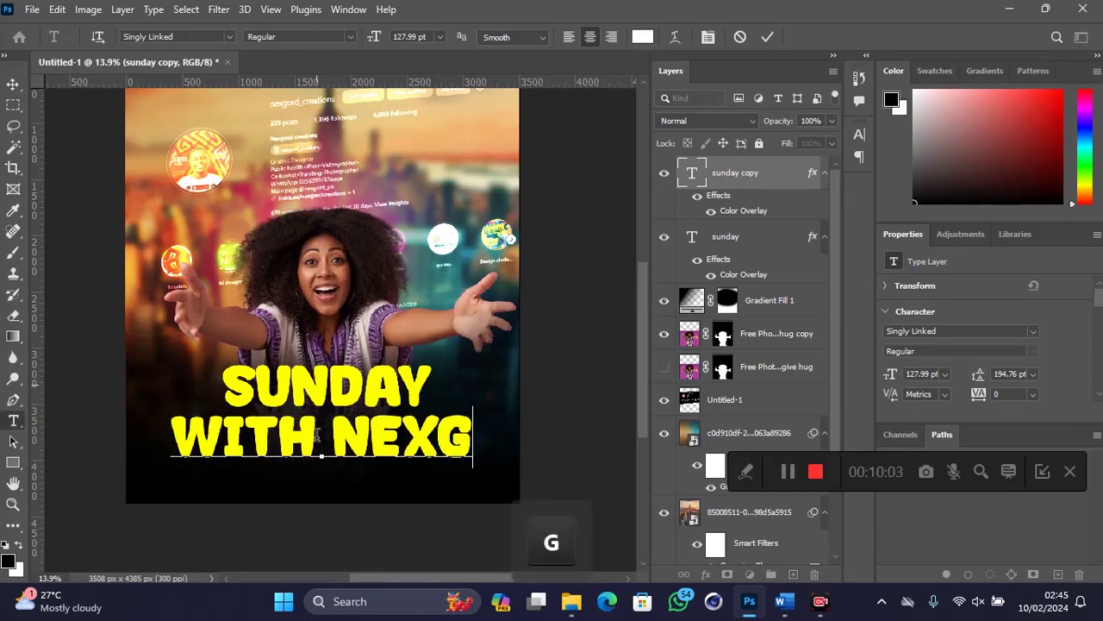
text(ORD)
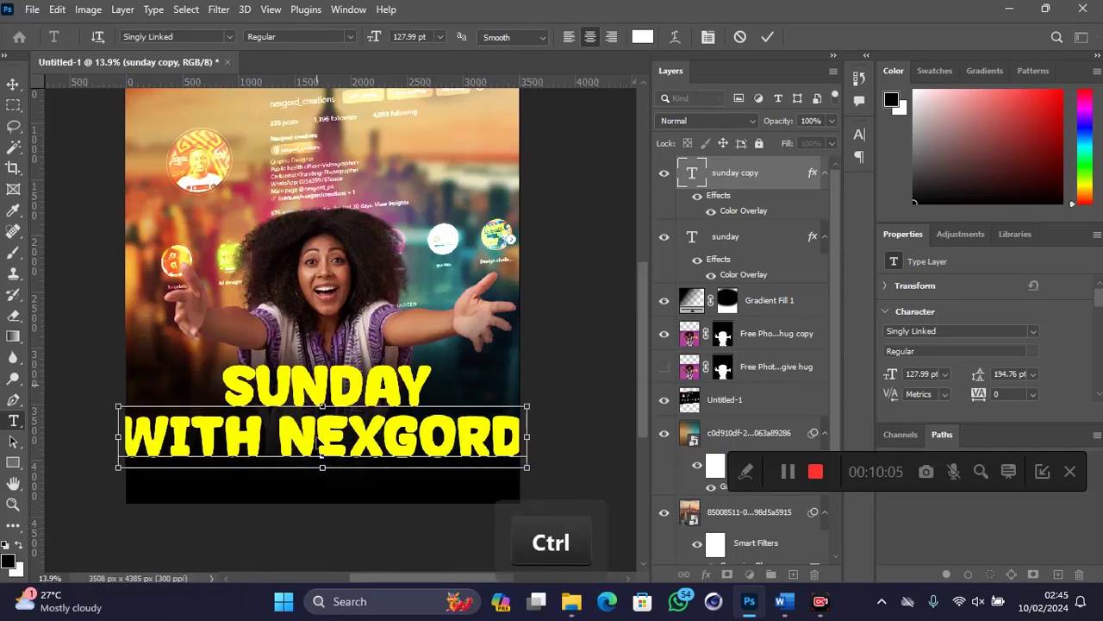
key(ctrl+a)
key(ctrl+a)
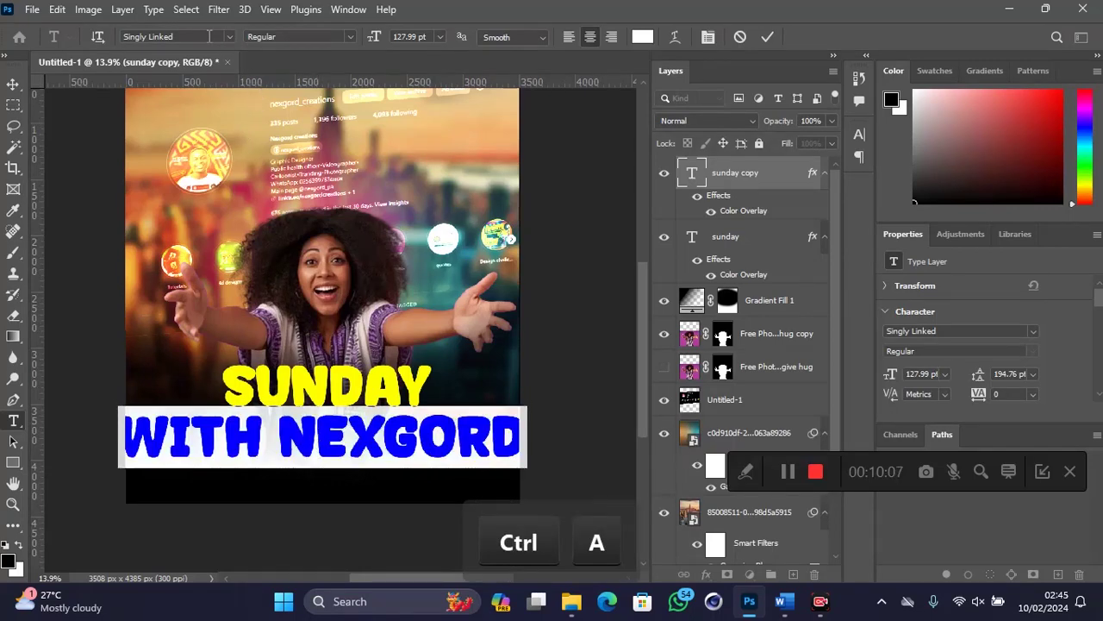
Step: Set WITH NEXGORD in MTN Brighter Sans with a near-white text colour
click(209, 36)
text(mtns)
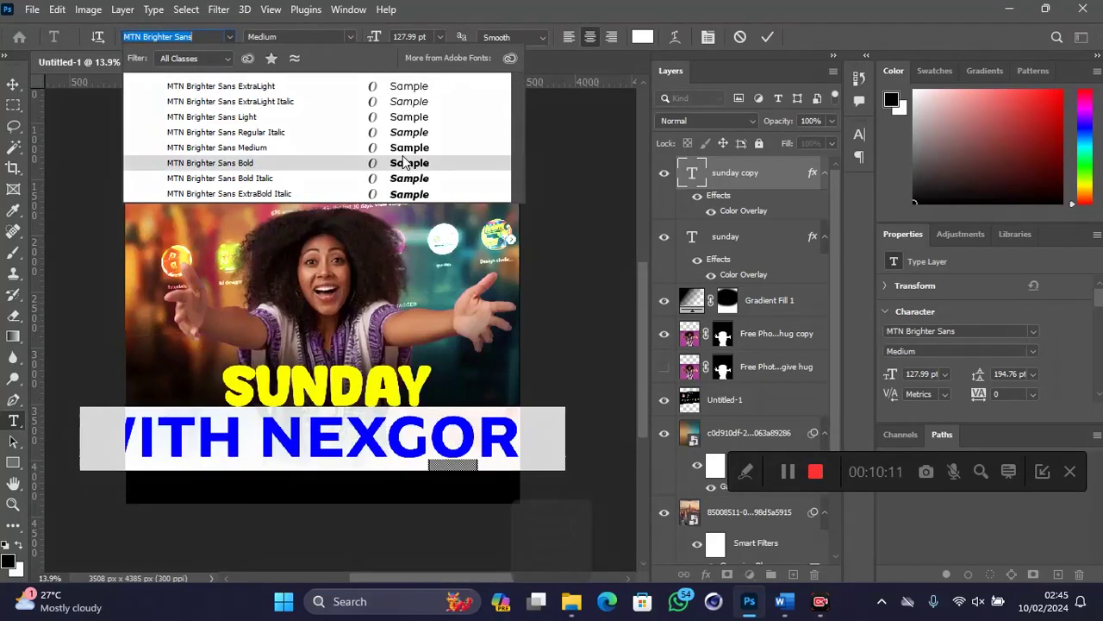
key(Return)
click(642, 37)
drag(641, 130, 714, 94)
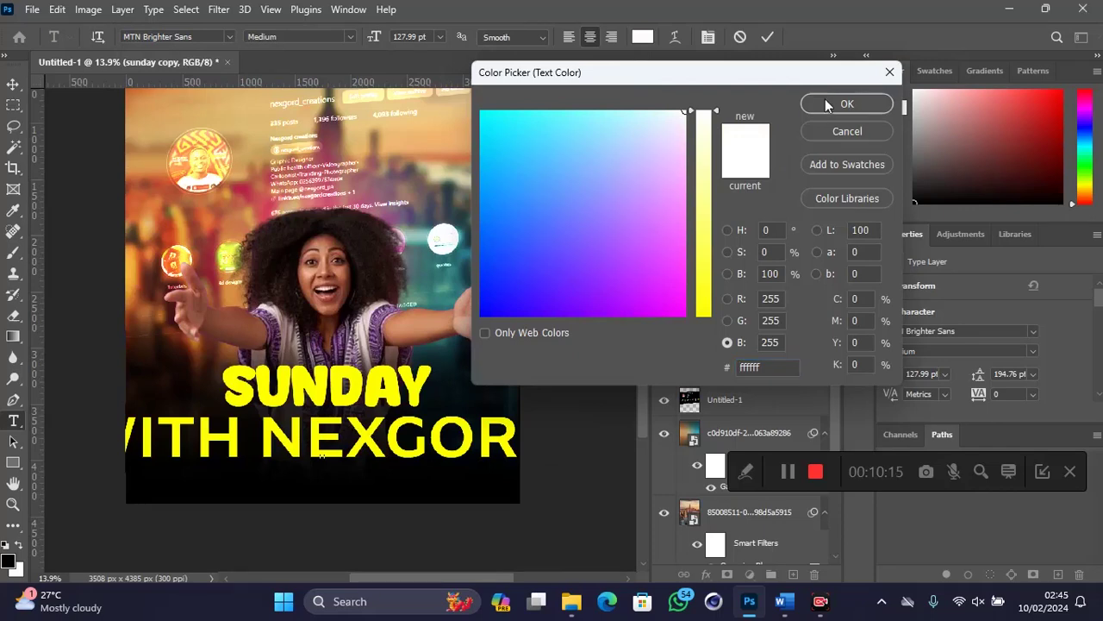
click(825, 97)
click(12, 83)
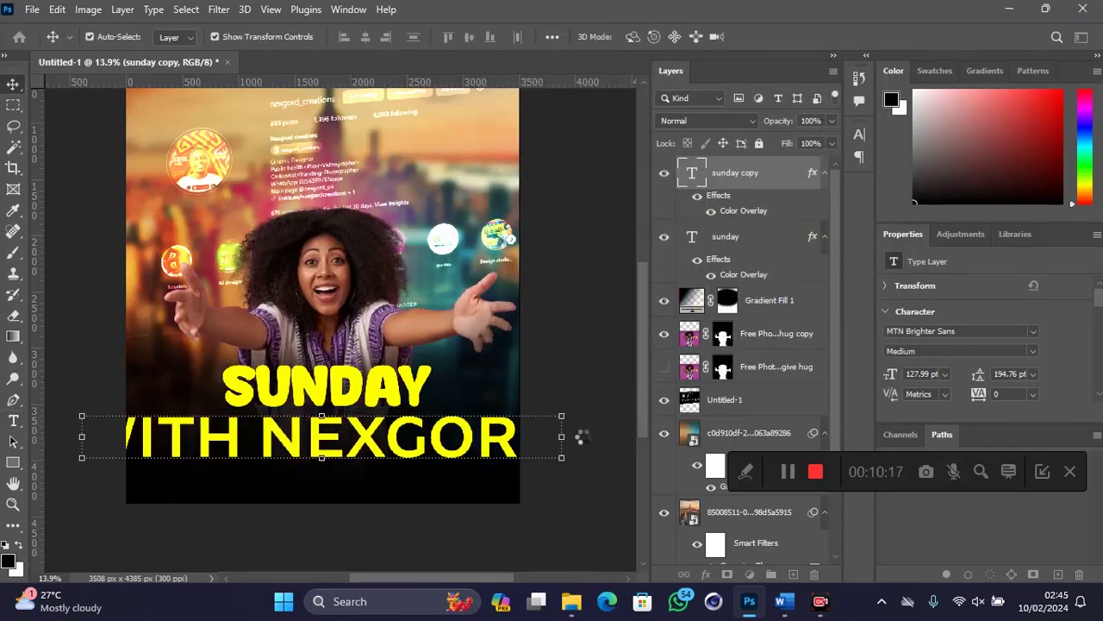
Step: Change the WITH NEXGORD Color Overlay from yellow to white
double_click(750, 214)
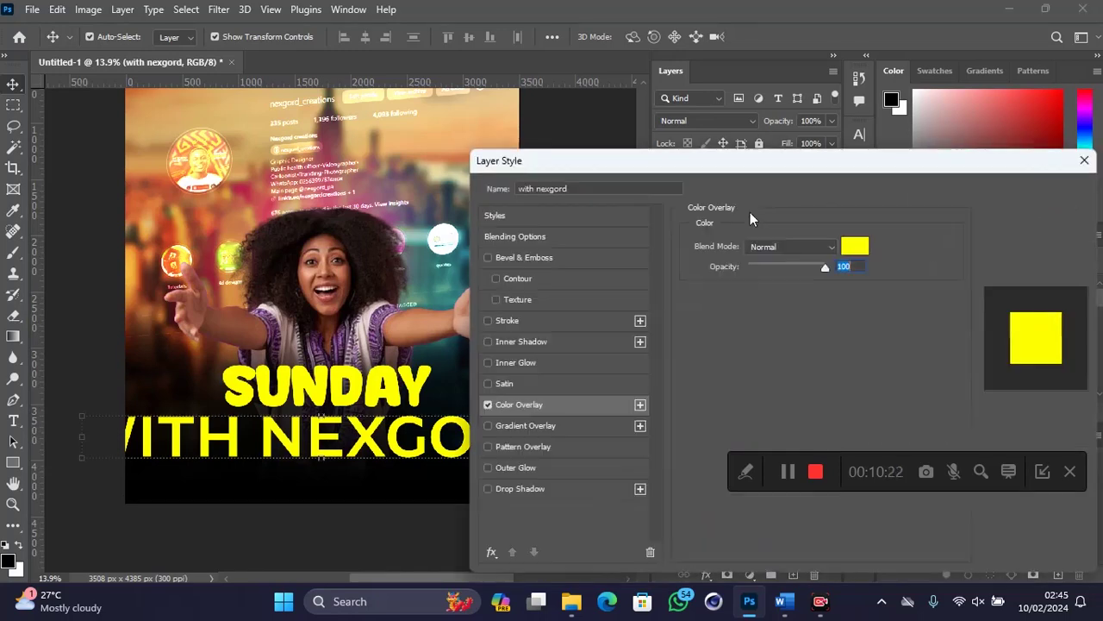
click(858, 244)
drag(699, 137, 718, 84)
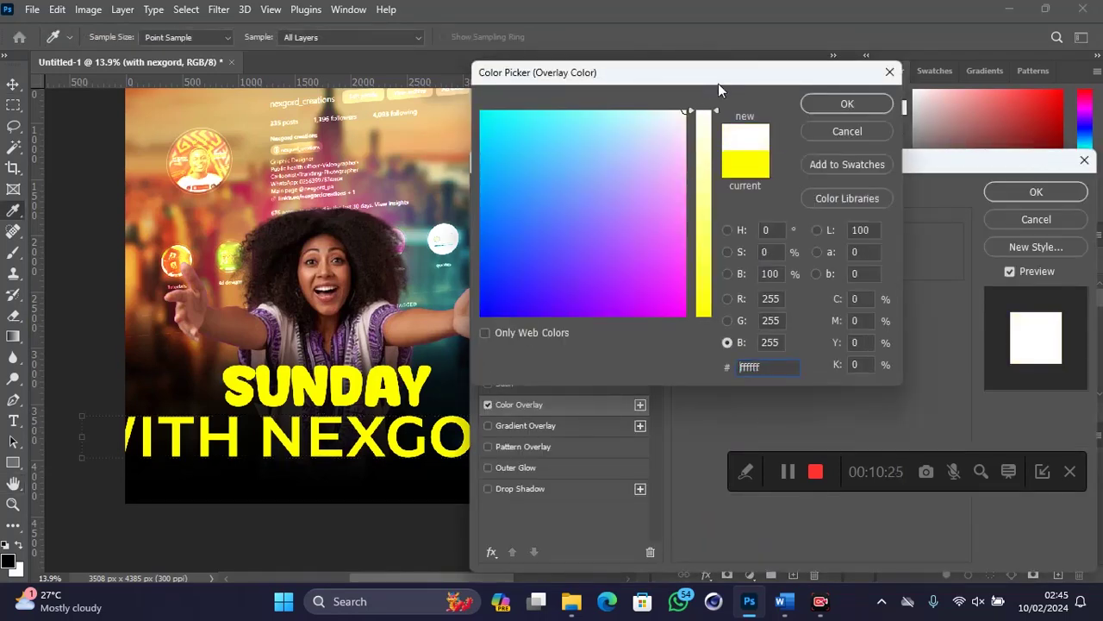
click(848, 104)
click(1034, 192)
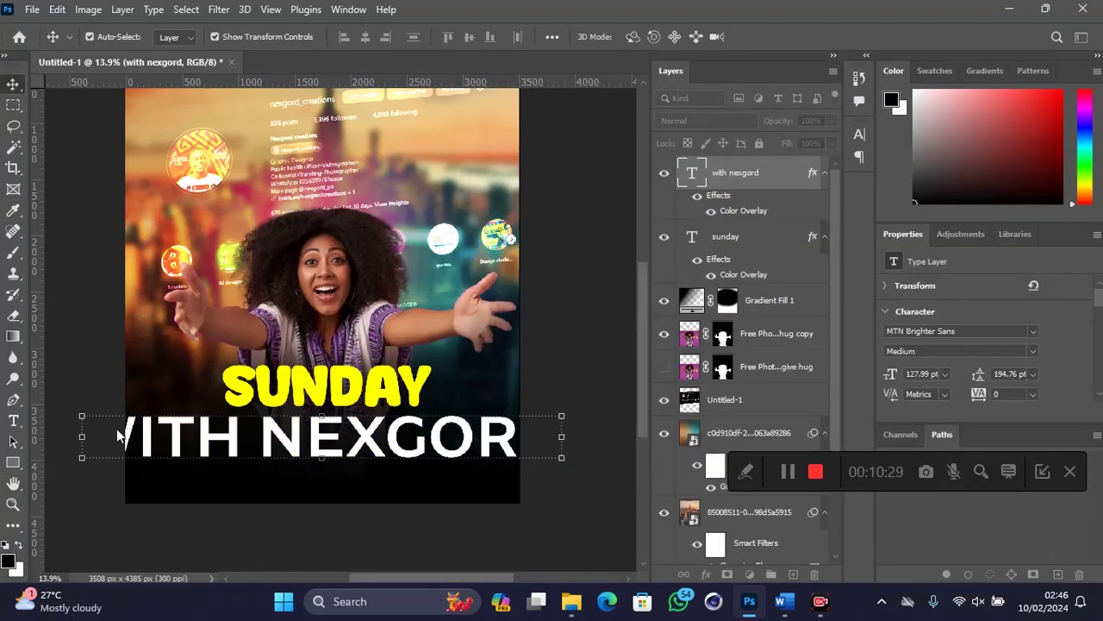
Step: Shrink the WITH NEXGORD line to about 40 pt
key(ctrl+t)
drag(304, 437, 332, 437)
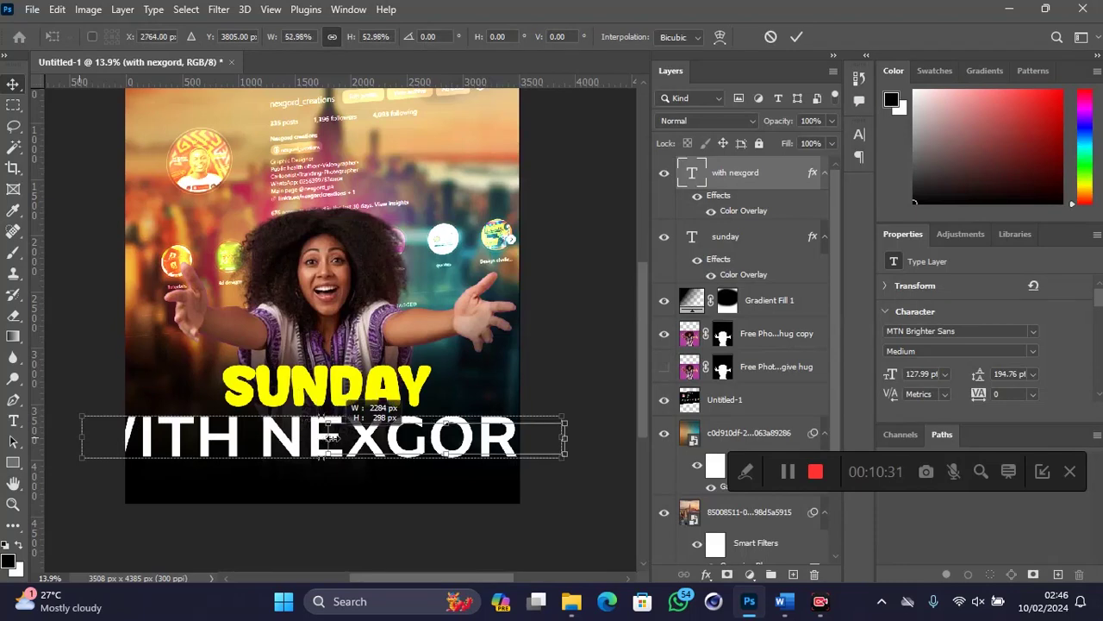
drag(567, 440, 483, 442)
key(Return)
Step: Centre WITH NEXGORD just under SUNDAY and move both title lines together
key(alt)
scroll(300, 454, up, 2)
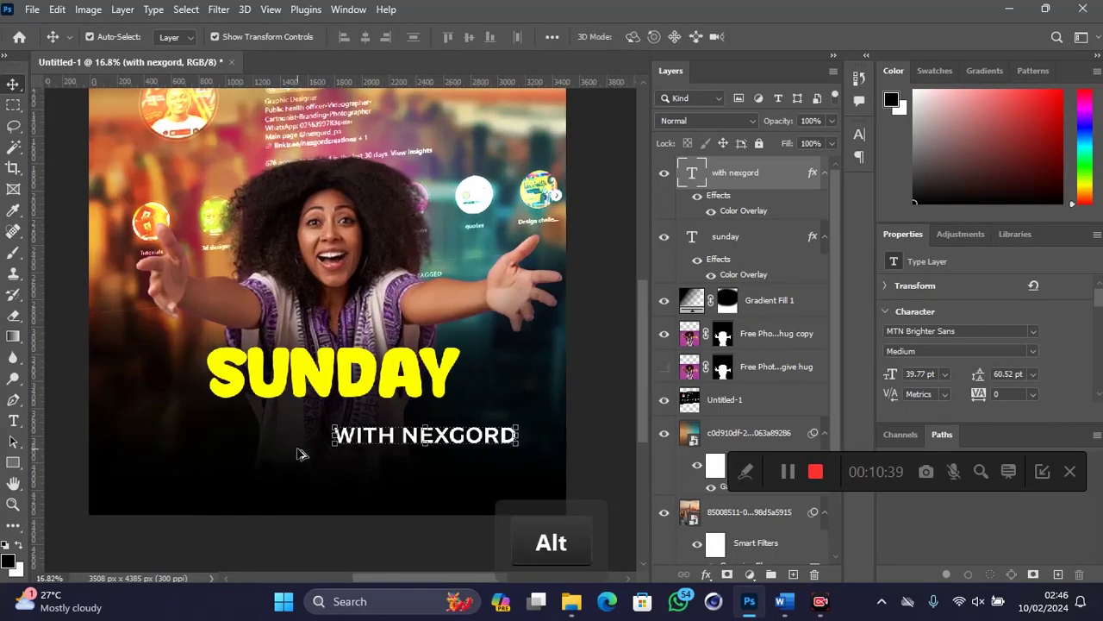
drag(411, 440, 322, 420)
key(Up)
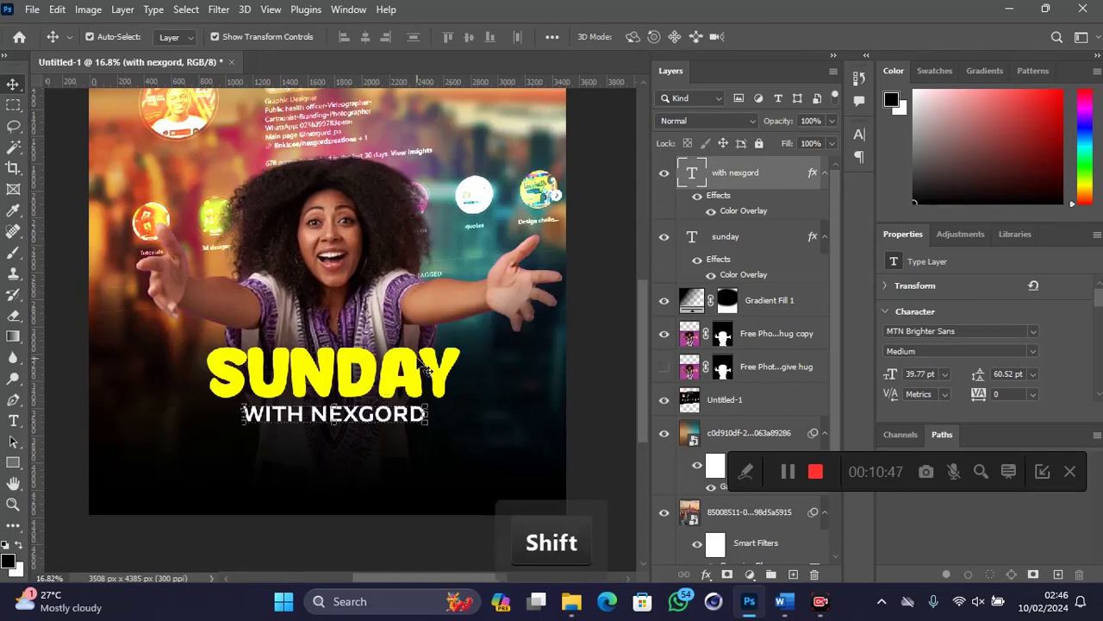
shift+click(418, 371)
drag(419, 371, 410, 370)
Step: Draw a rectangle below the title text with 162.5 px rounded corners
click(18, 464)
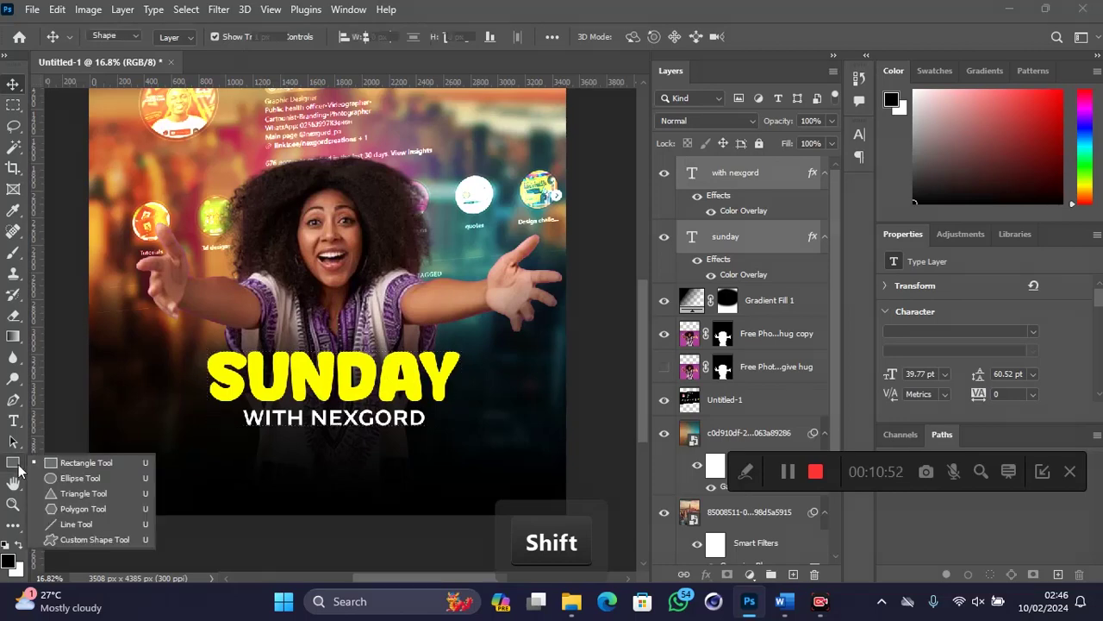
click(83, 463)
drag(242, 458, 458, 502)
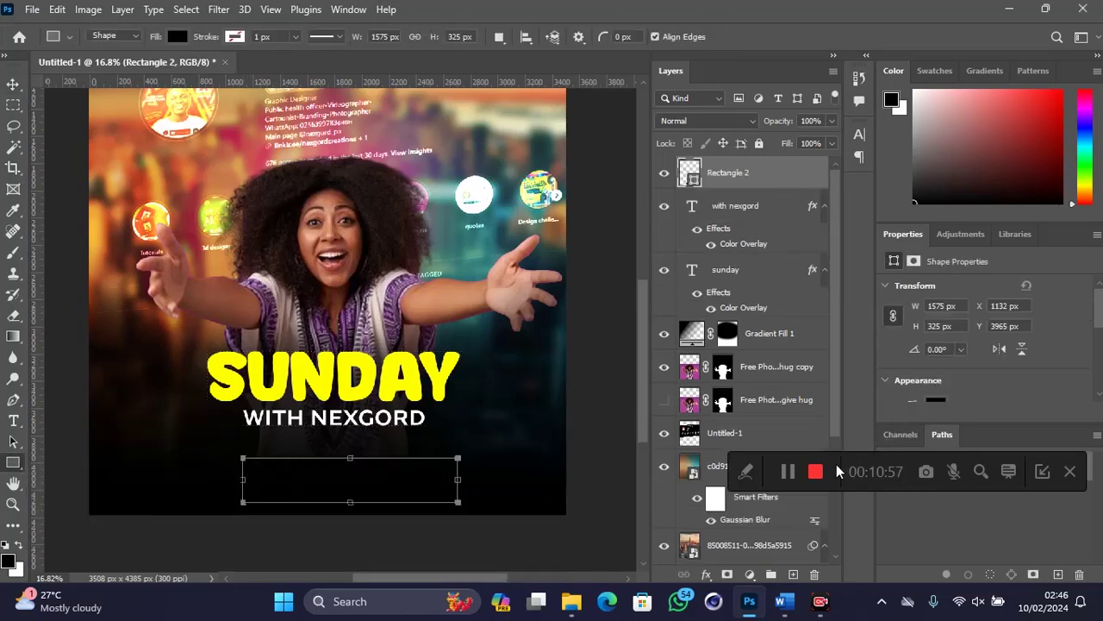
scroll(929, 366, down, 5)
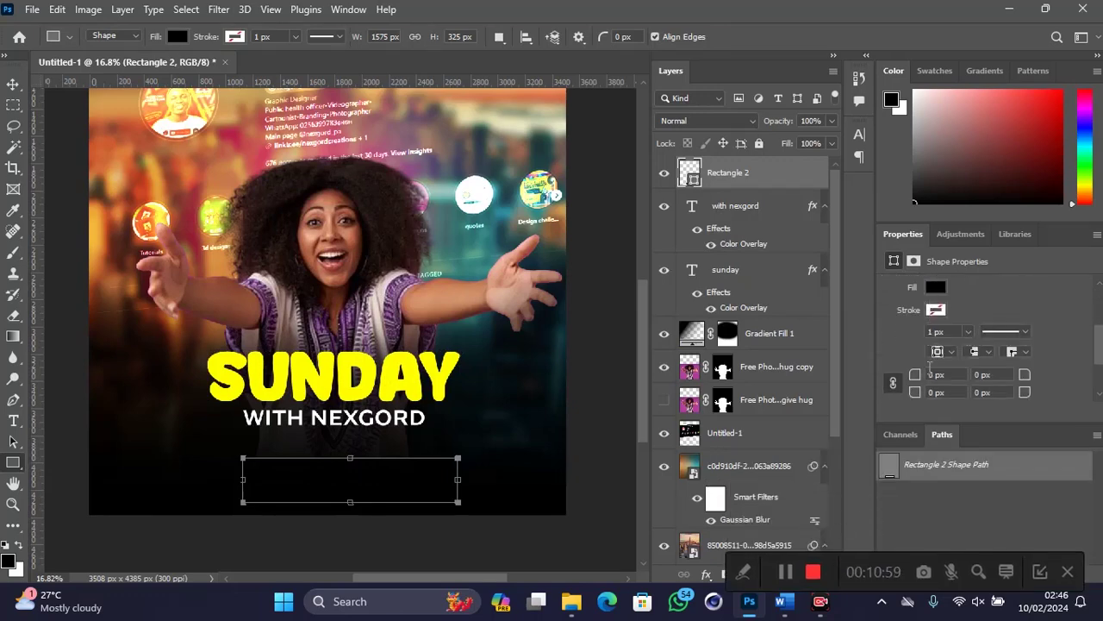
drag(915, 330, 1095, 327)
Step: Add a linear Gradient Overlay effect to the rounded rectangle
click(707, 571)
click(721, 524)
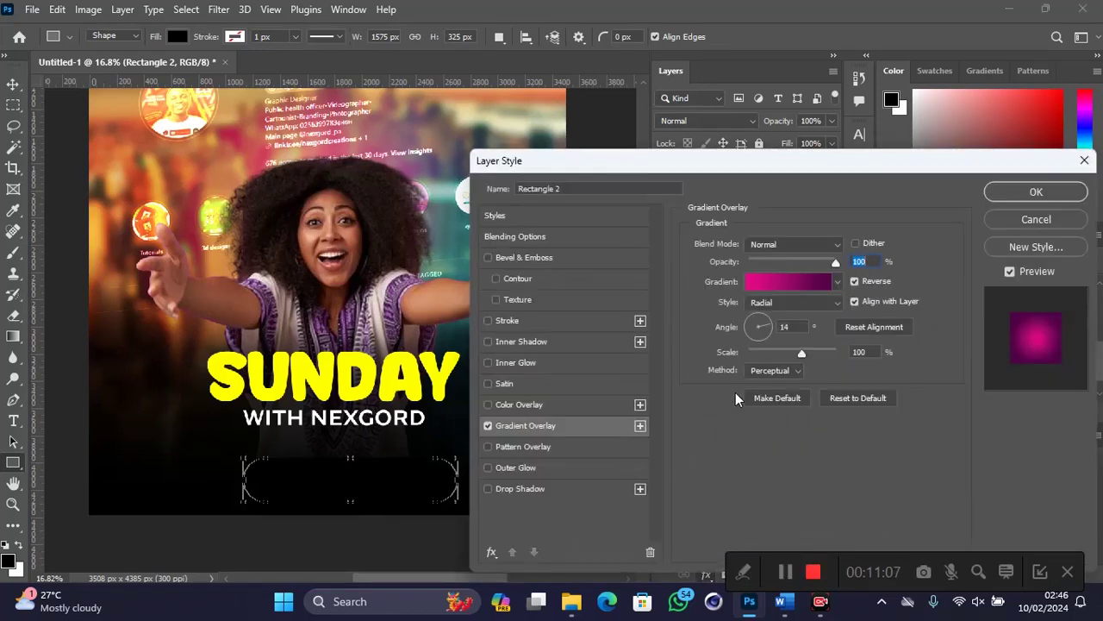
click(782, 304)
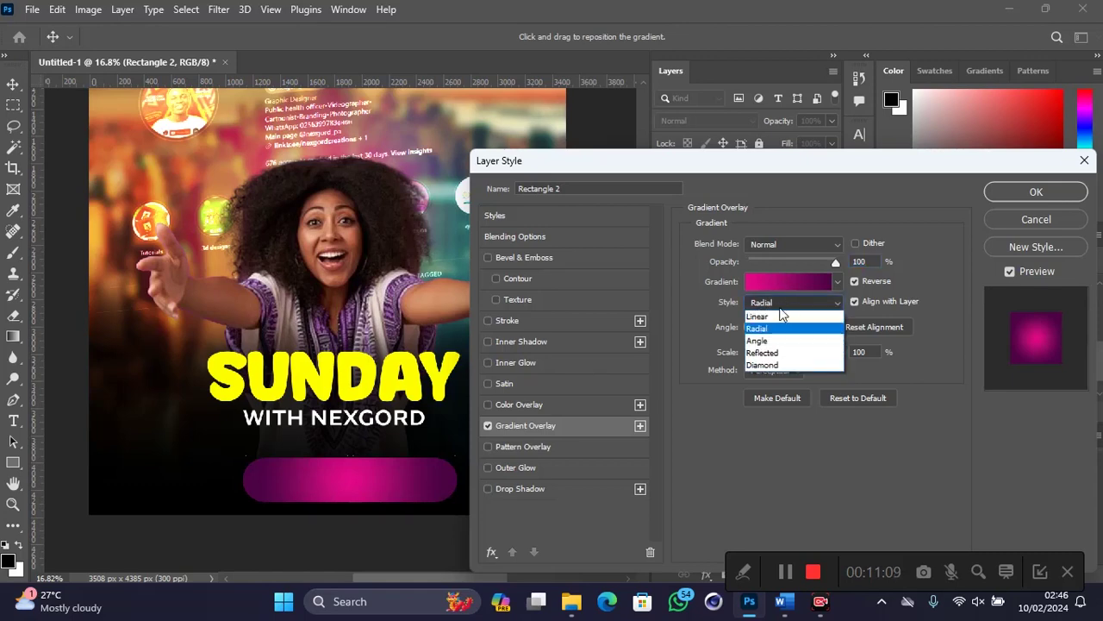
click(776, 316)
click(782, 281)
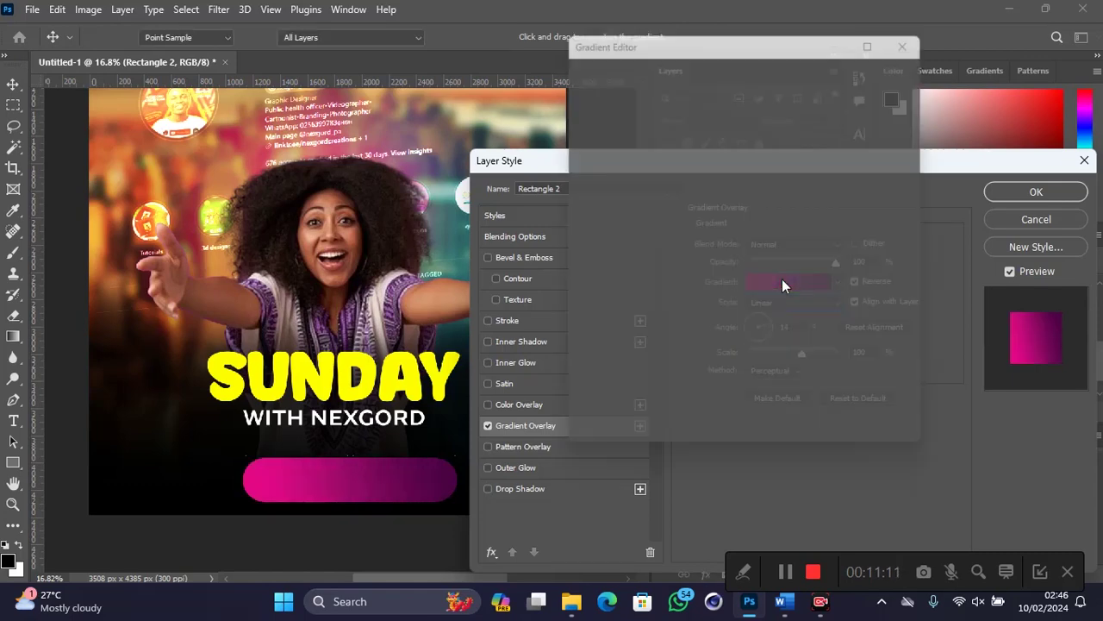
Step: Set the gradient stops to orange fc6600 and a yellow-orange, and apply the effect
click(583, 340)
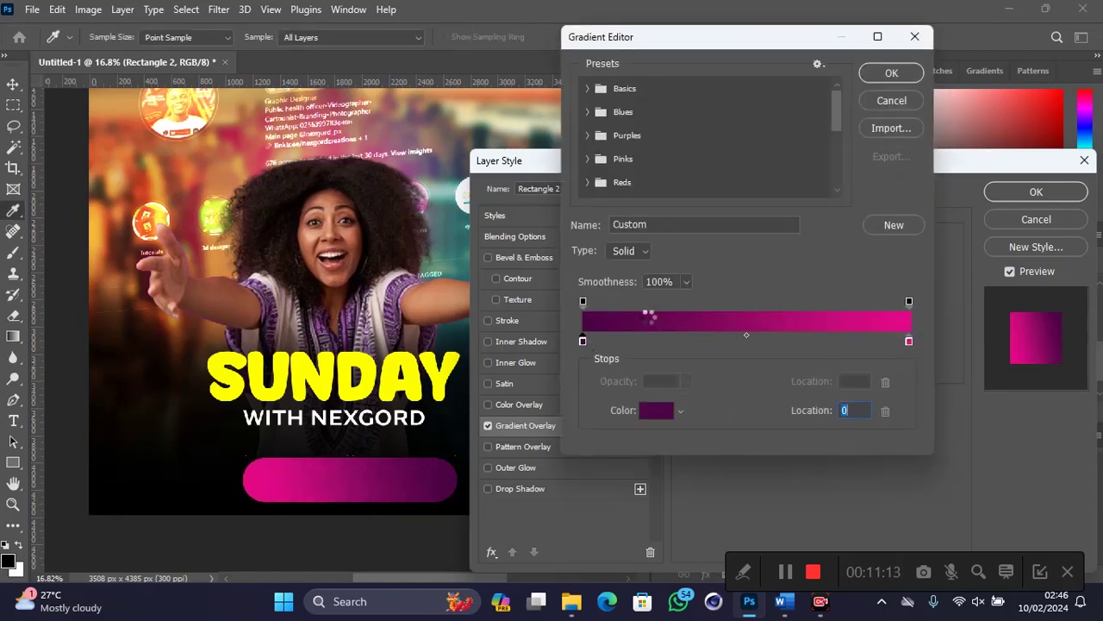
text(fc6600)
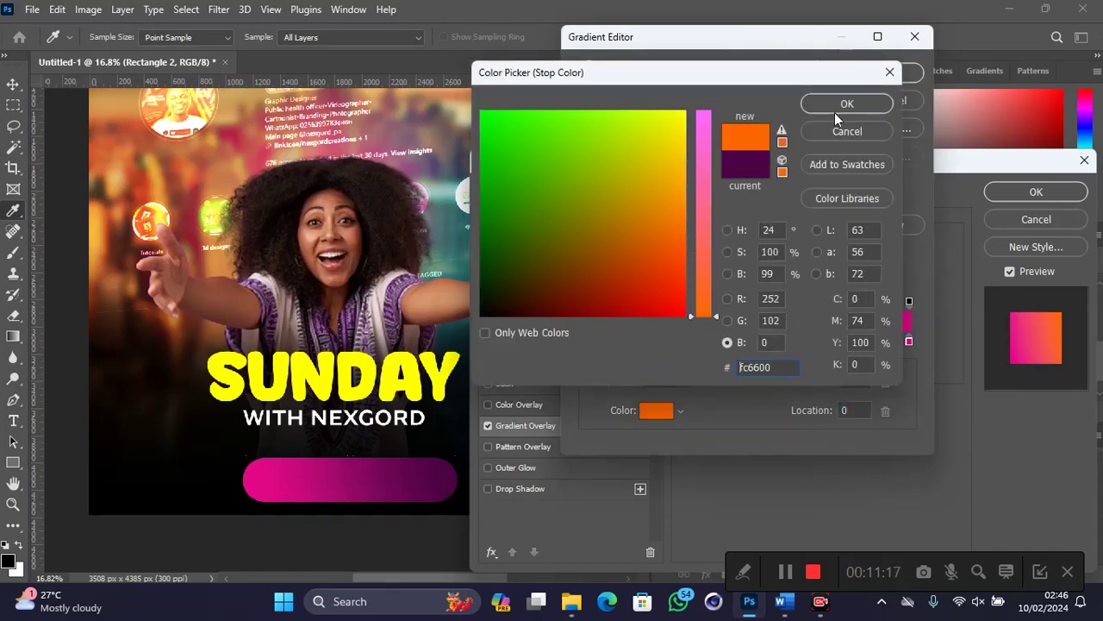
click(835, 112)
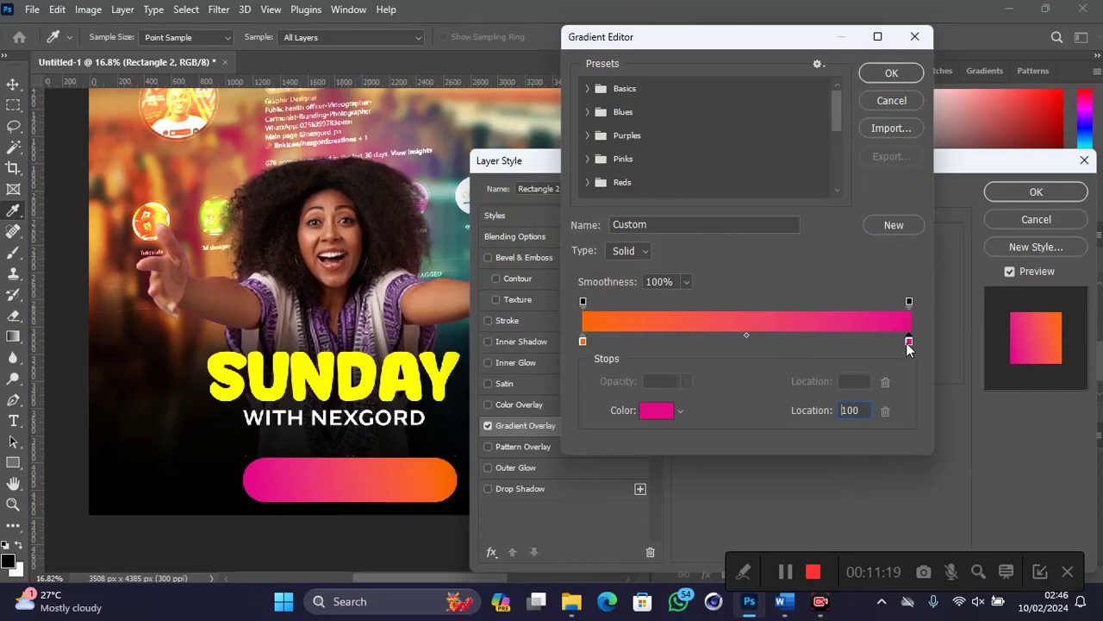
drag(718, 181, 701, 332)
click(681, 181)
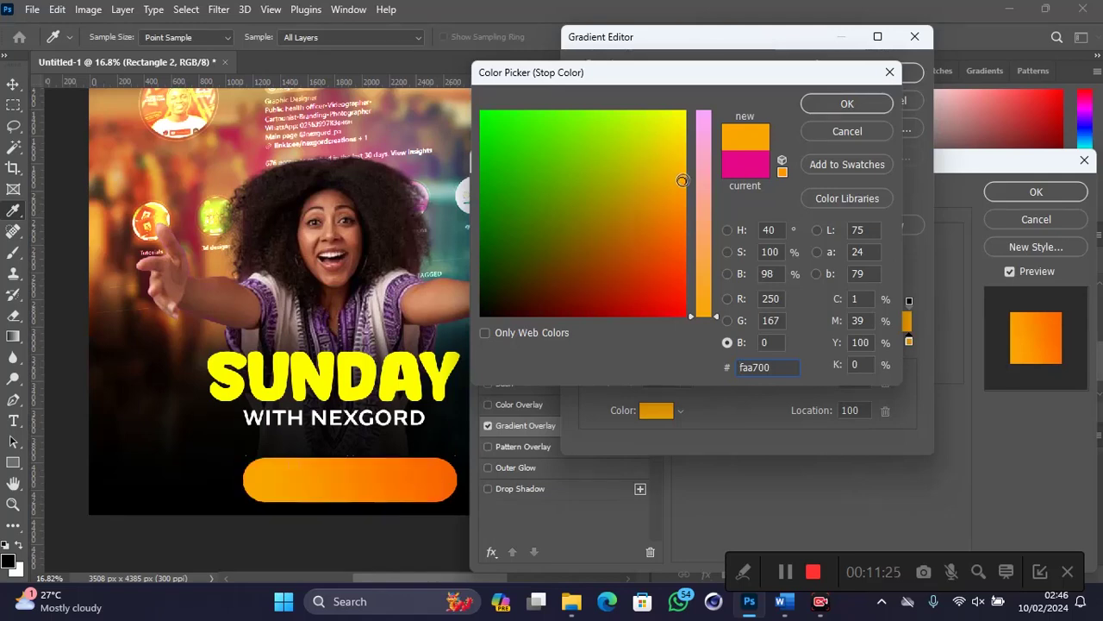
click(814, 110)
click(890, 78)
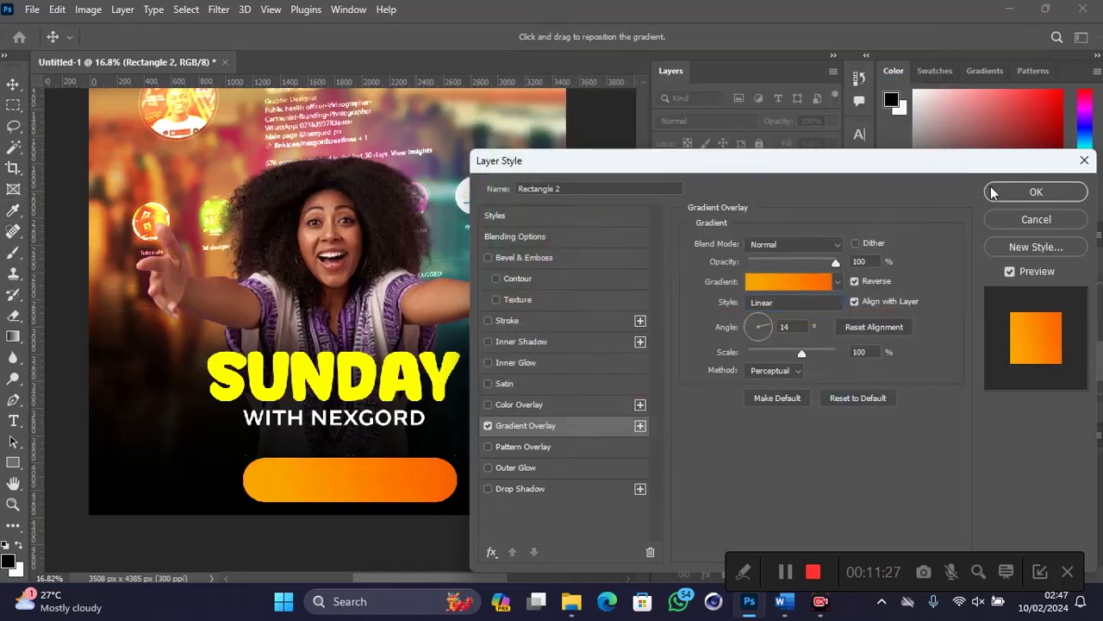
key(Return)
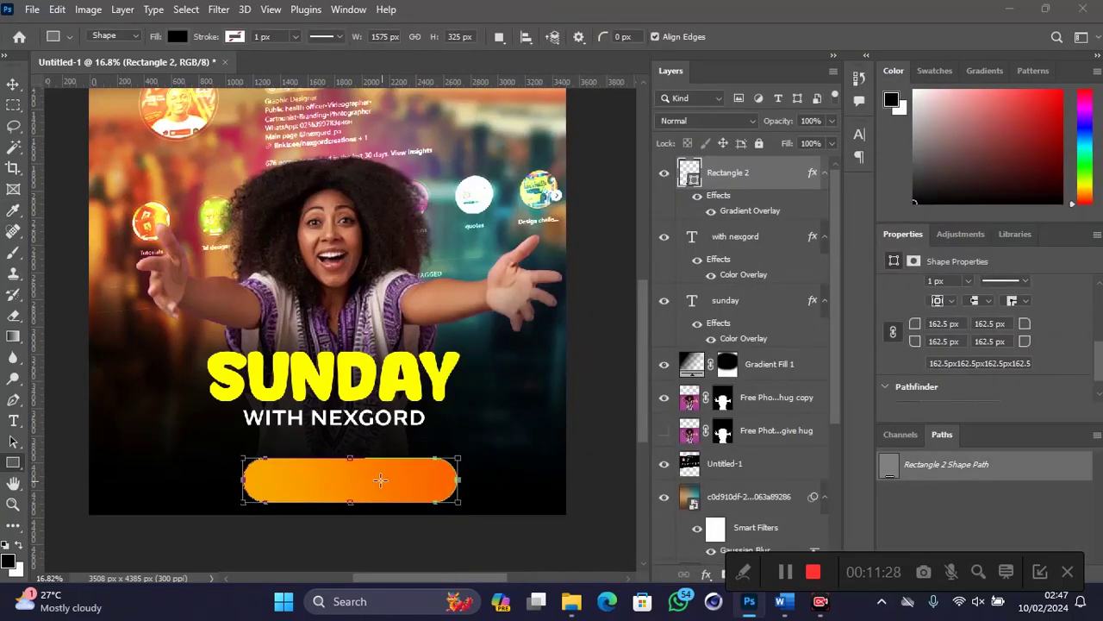
Step: Move the orange bar up, centred just beneath WITH NEXGORD
click(380, 480)
key(Escape)
key(v)
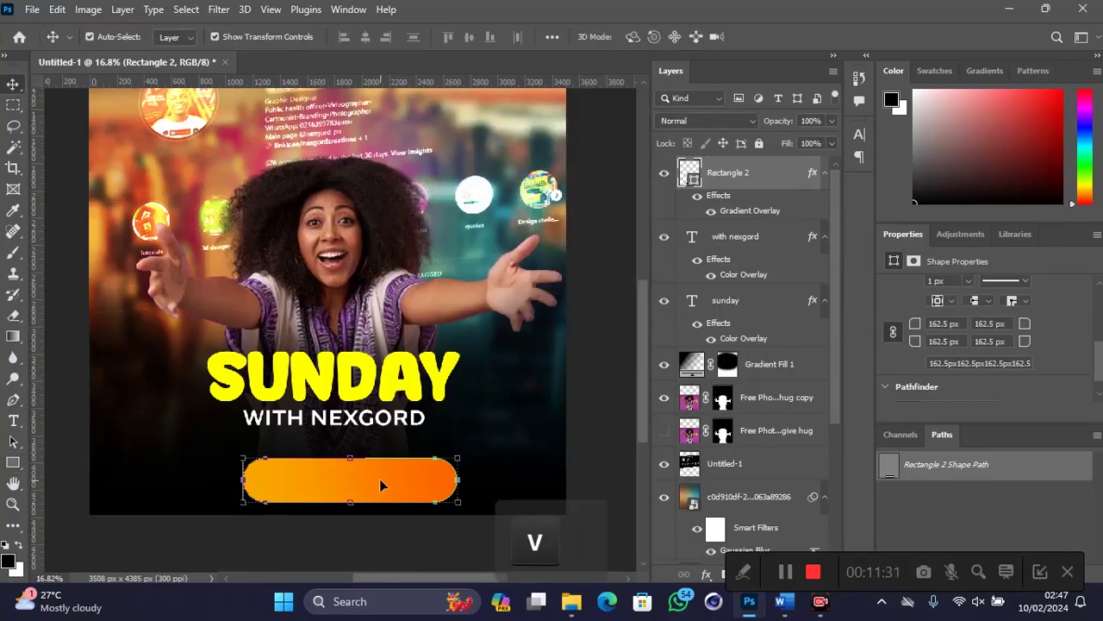
drag(379, 479, 365, 459)
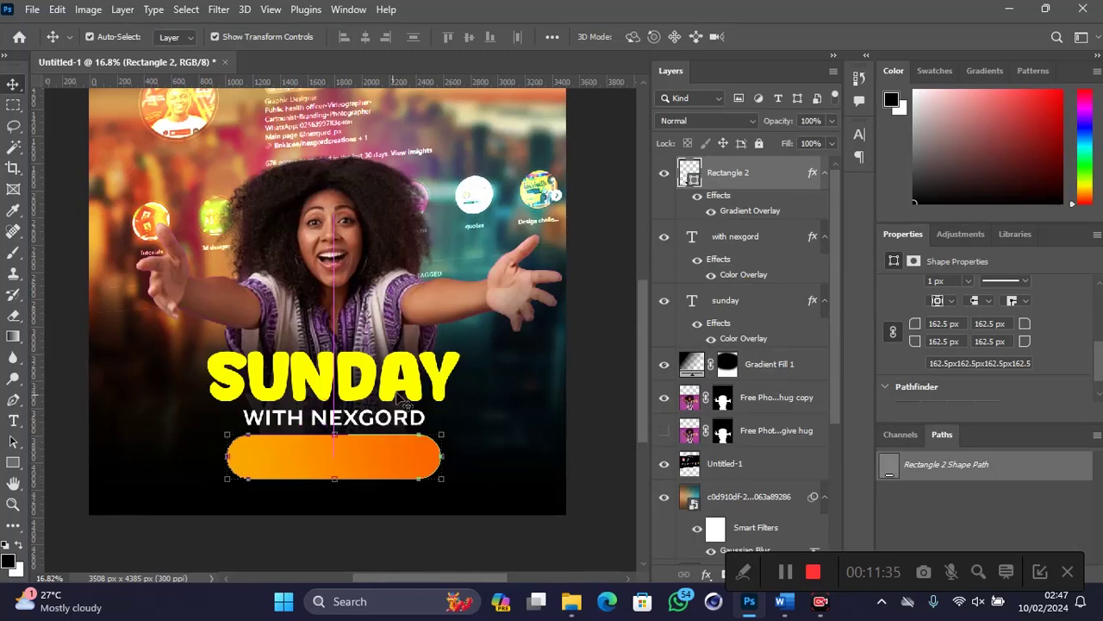
Step: Duplicate the WITH NEXGORD text above the orange bar and retype it as the phone number
click(417, 421)
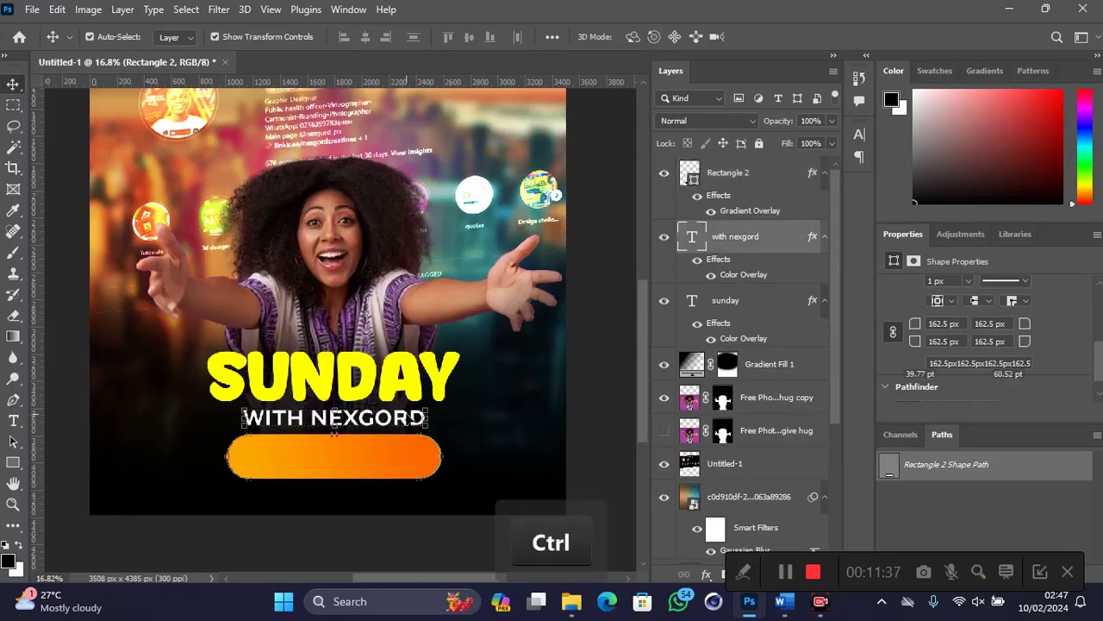
key(ctrl+j)
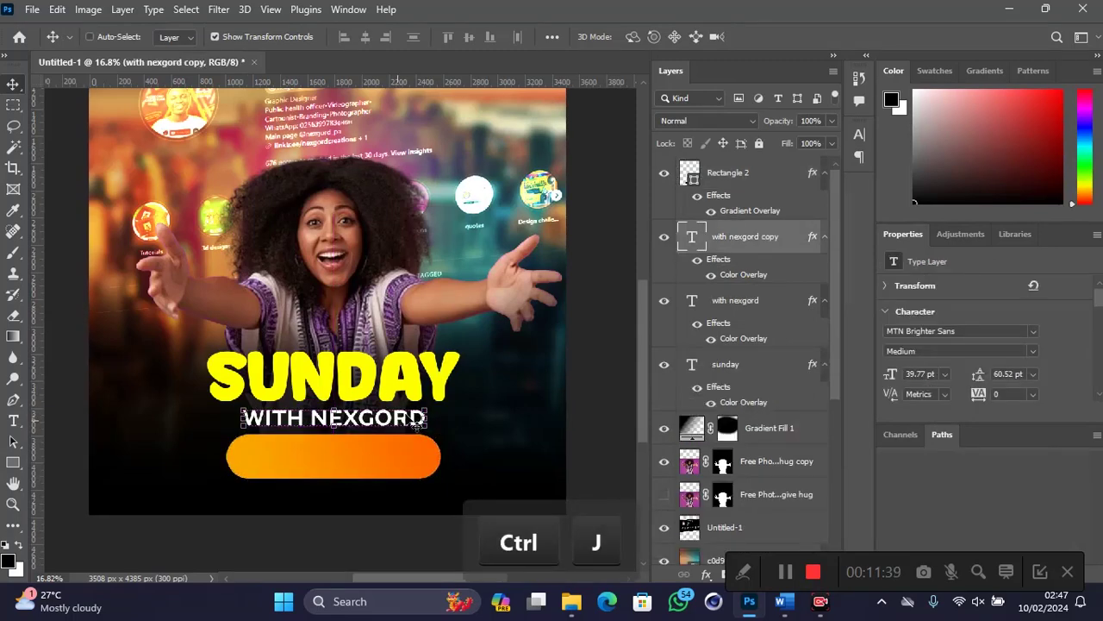
drag(417, 422, 397, 464)
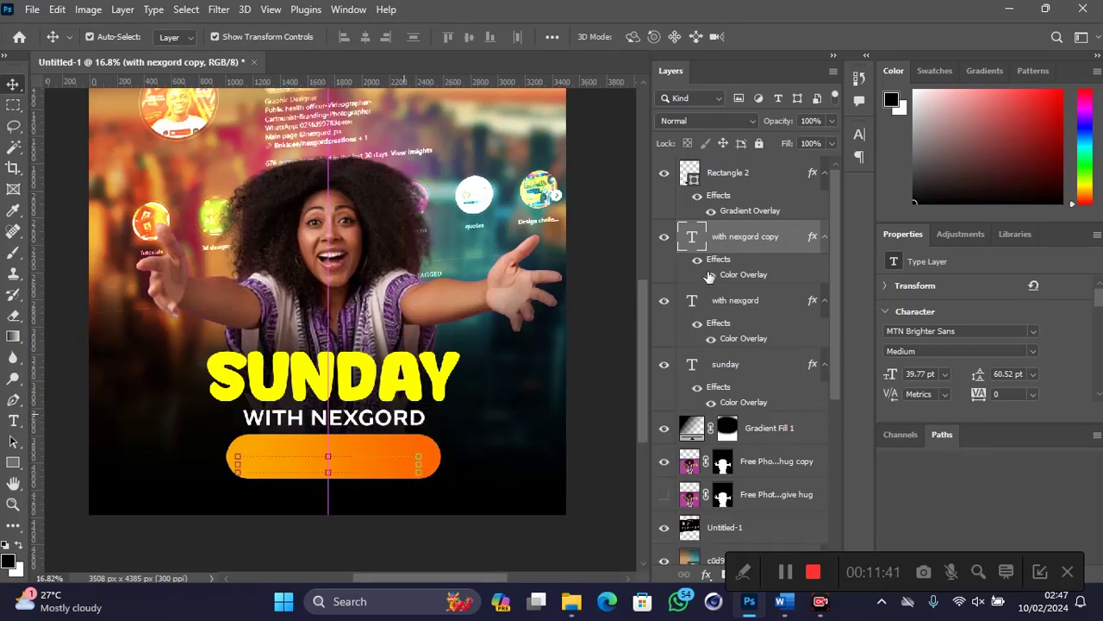
drag(750, 231, 759, 176)
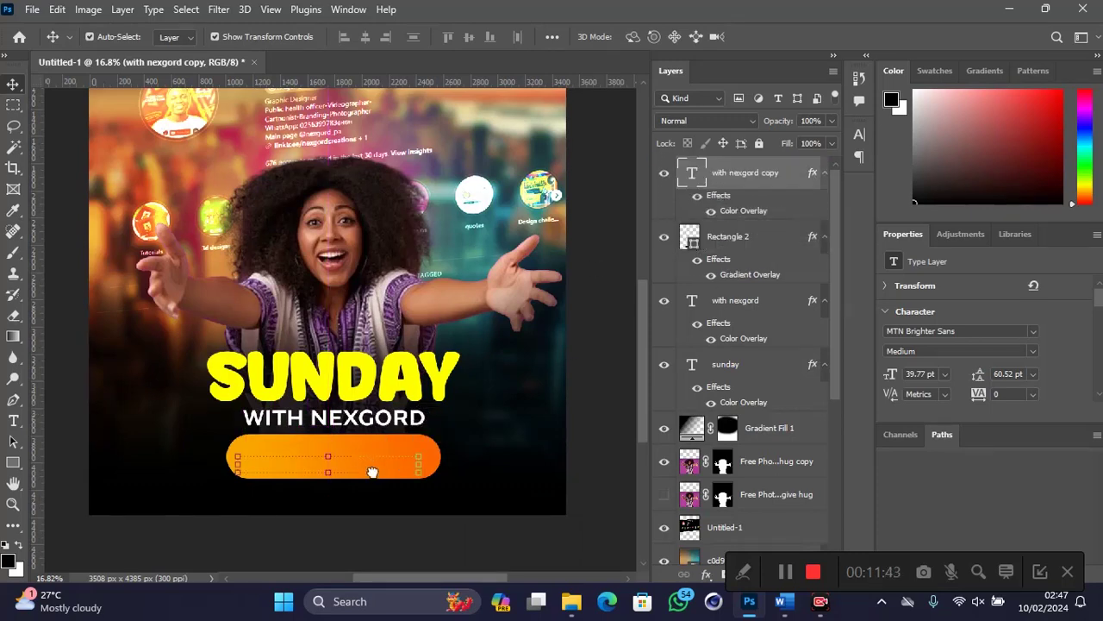
double_click(375, 465)
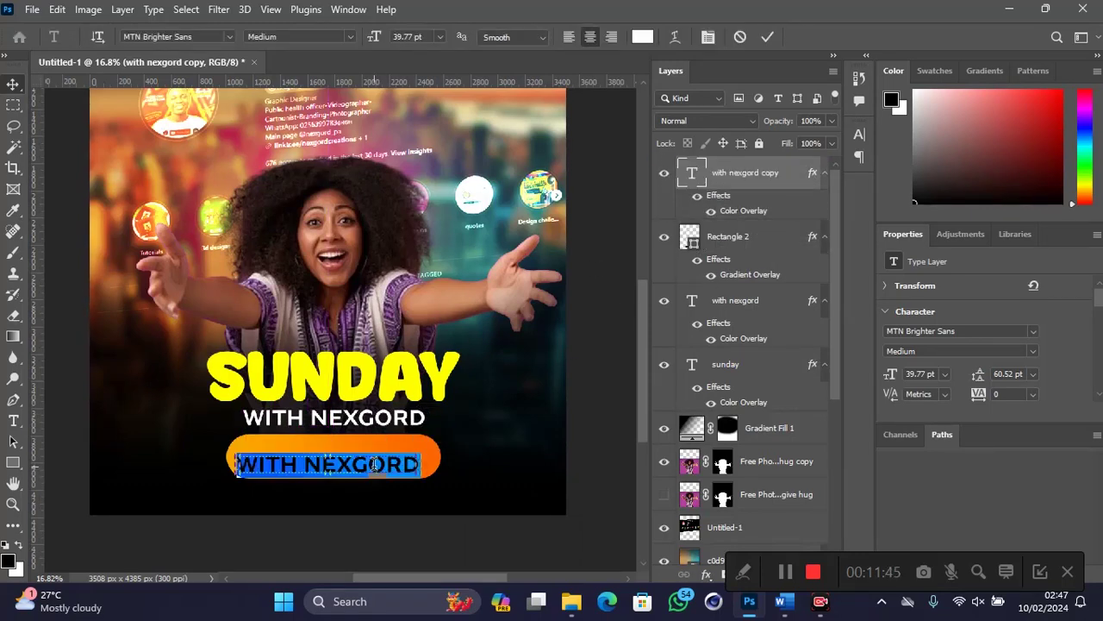
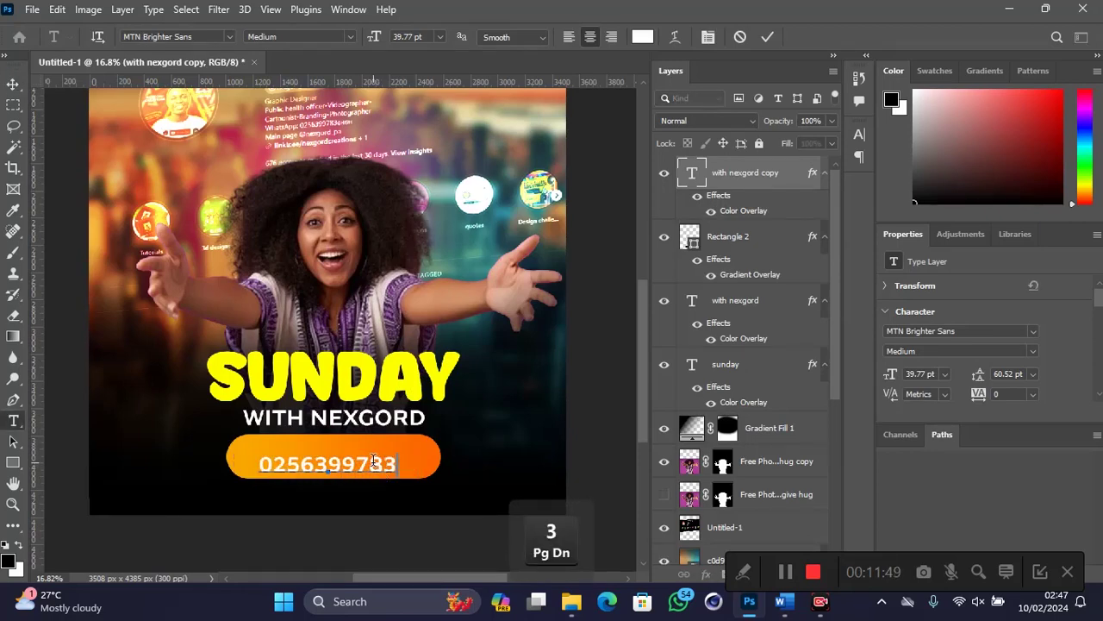
click(768, 36)
key(v)
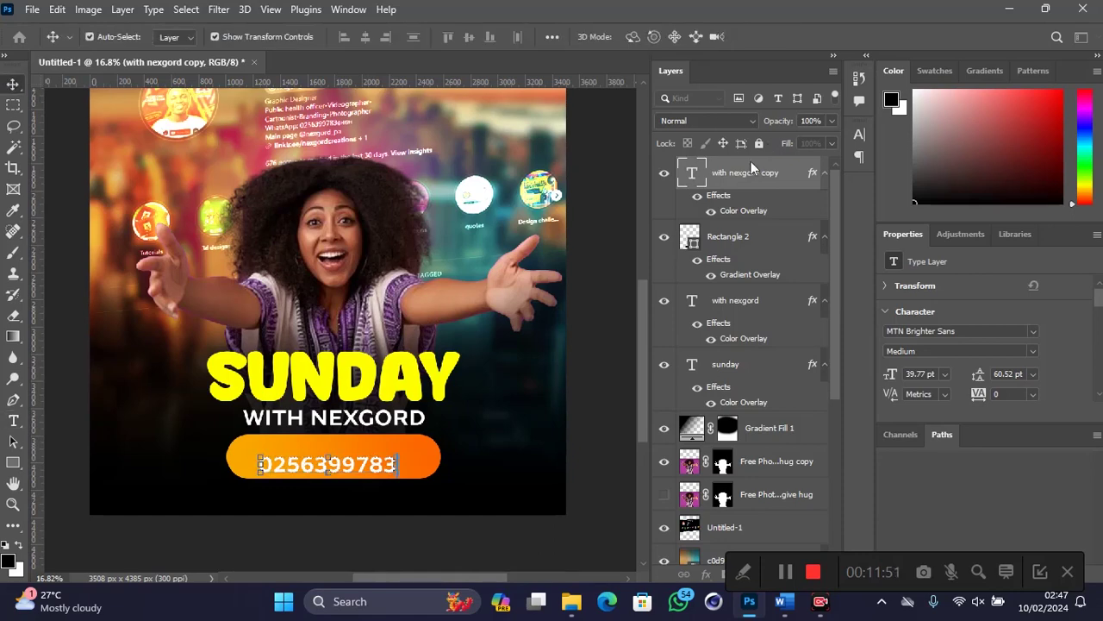
Step: Turn the number's Color Overlay black and centre it on the bar
double_click(750, 212)
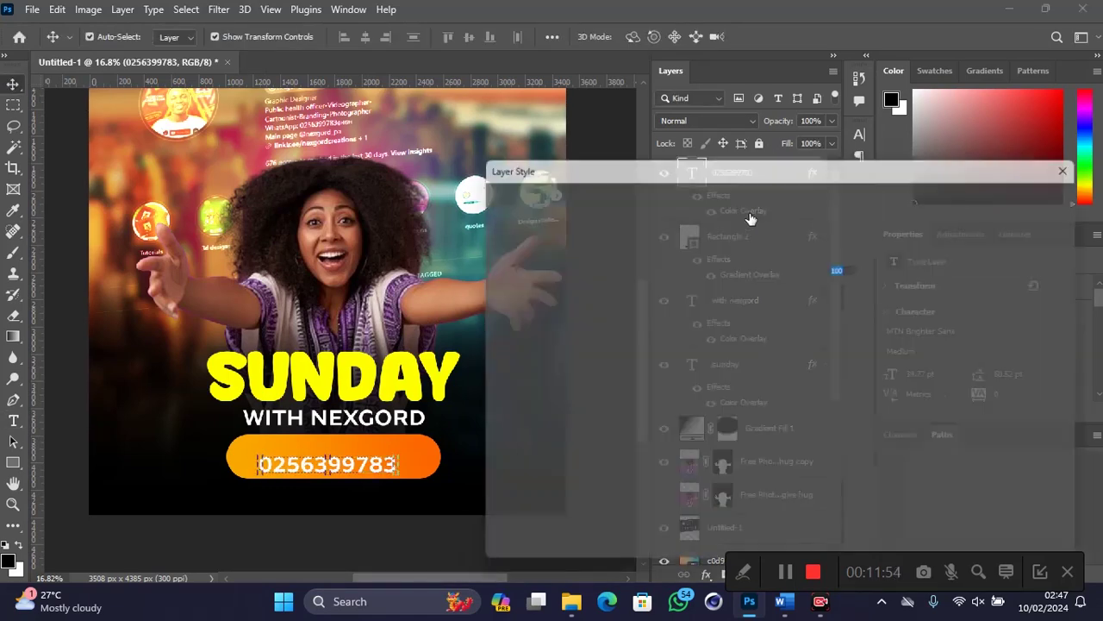
click(852, 245)
drag(710, 290, 707, 317)
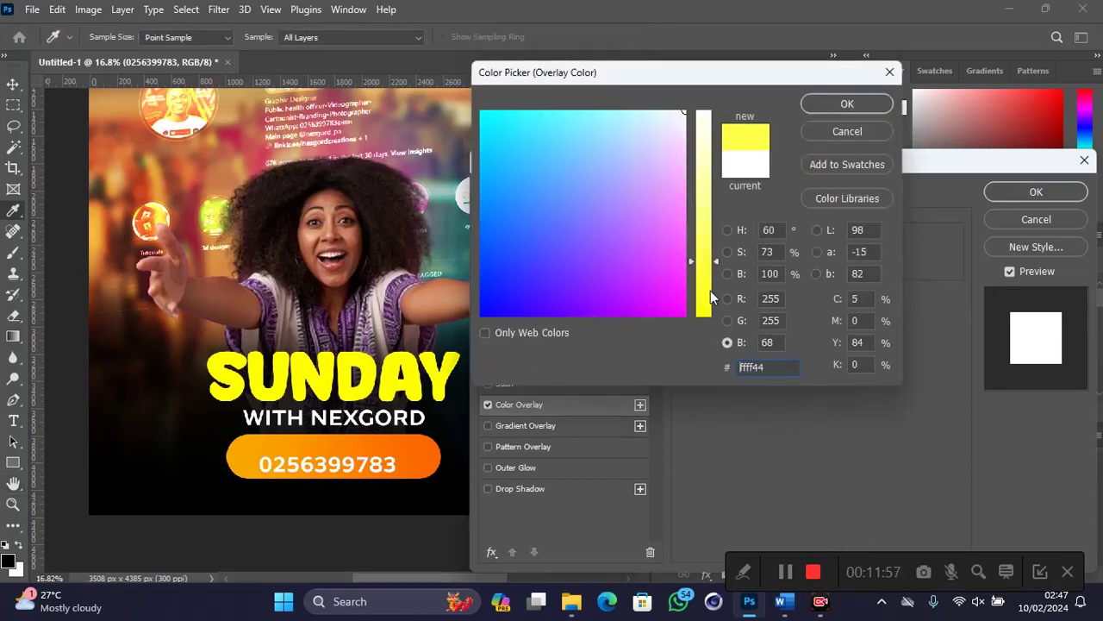
drag(594, 270, 482, 315)
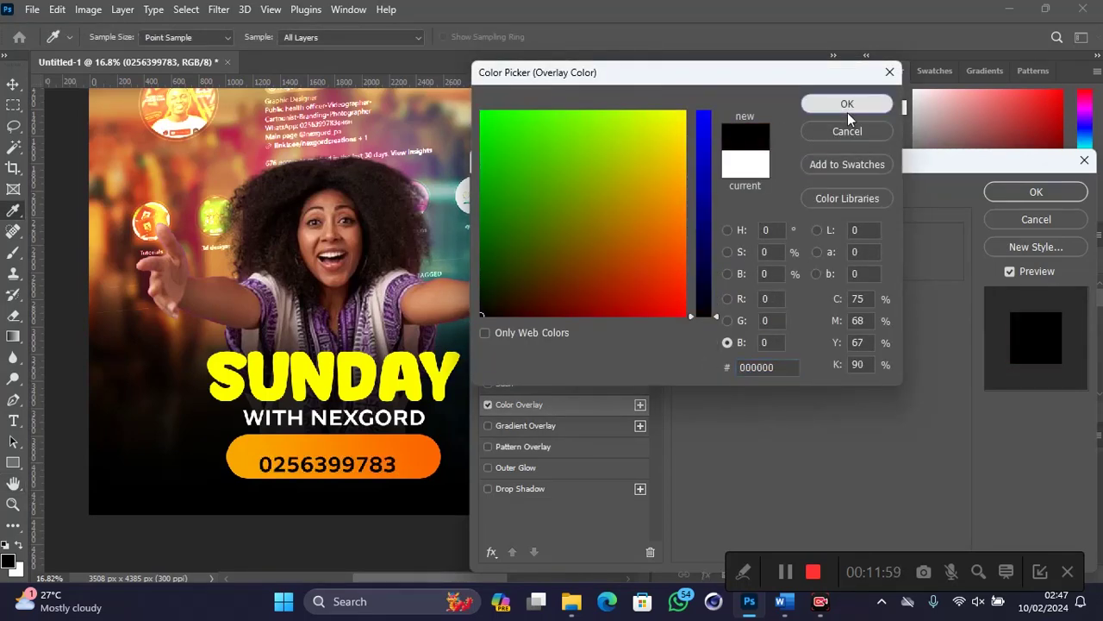
click(846, 107)
click(990, 192)
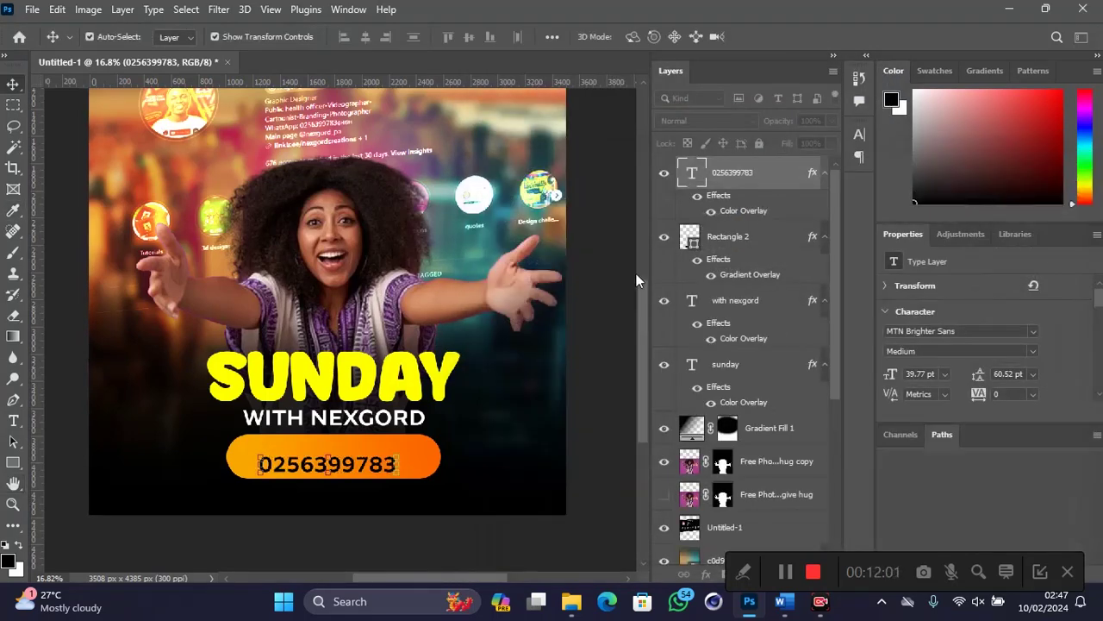
drag(349, 470, 349, 457)
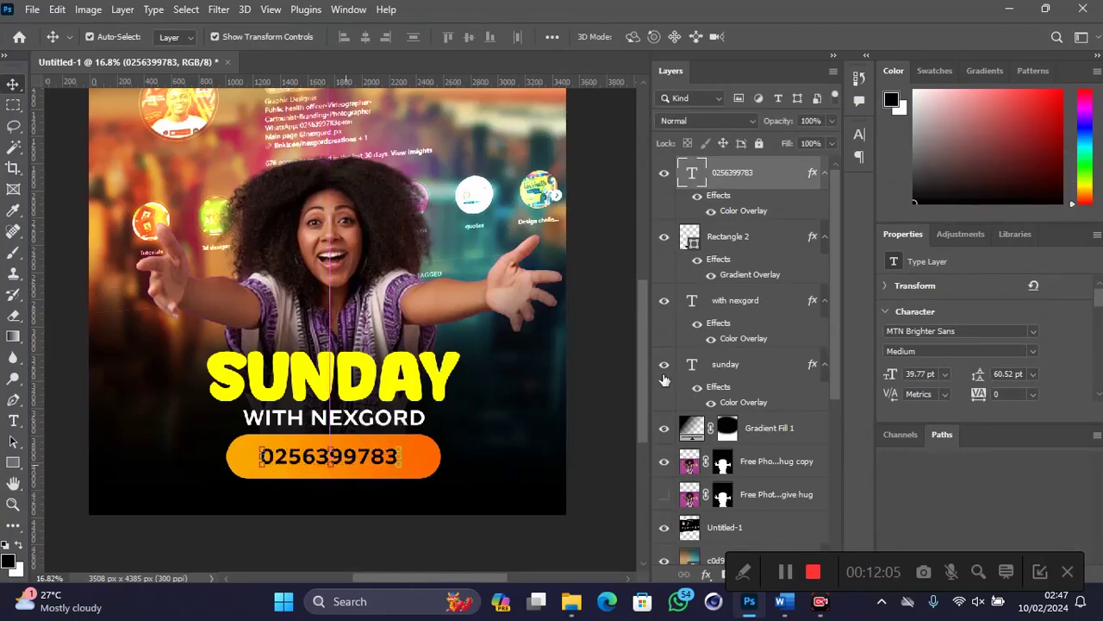
Step: Move the woman slightly higher on the poster
scroll(483, 303, down, 3)
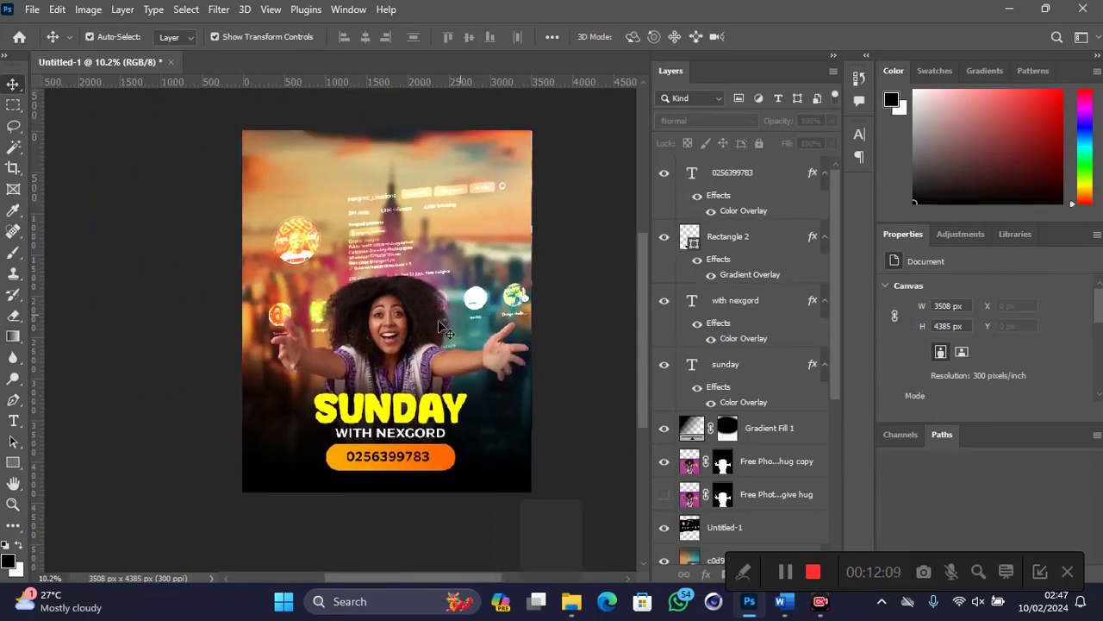
drag(389, 330, 387, 322)
key(alt)
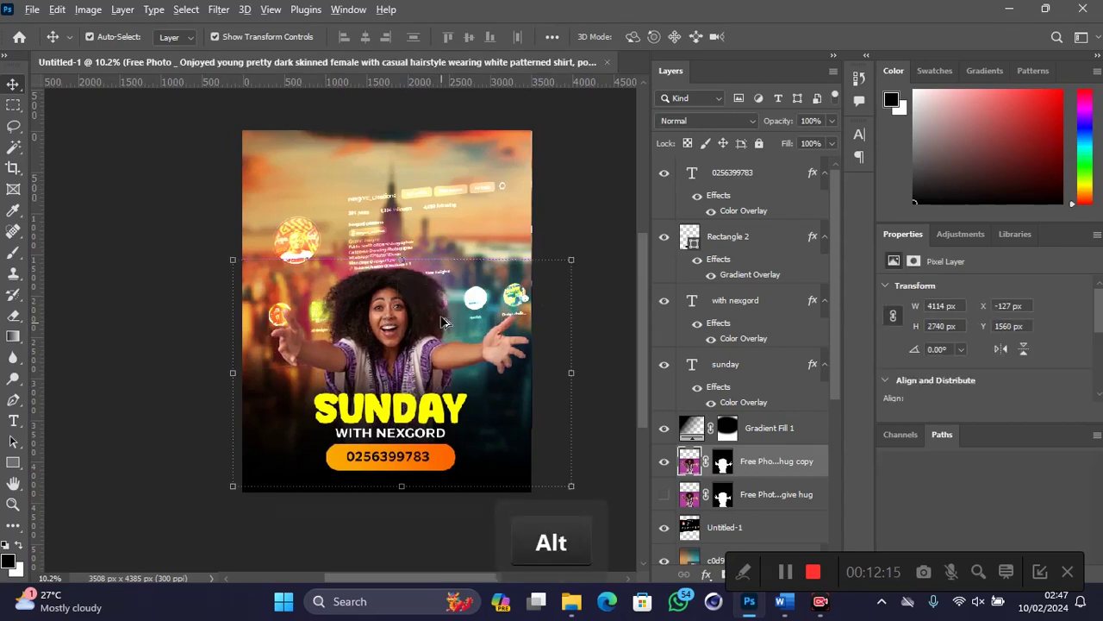
scroll(440, 322, up, 2)
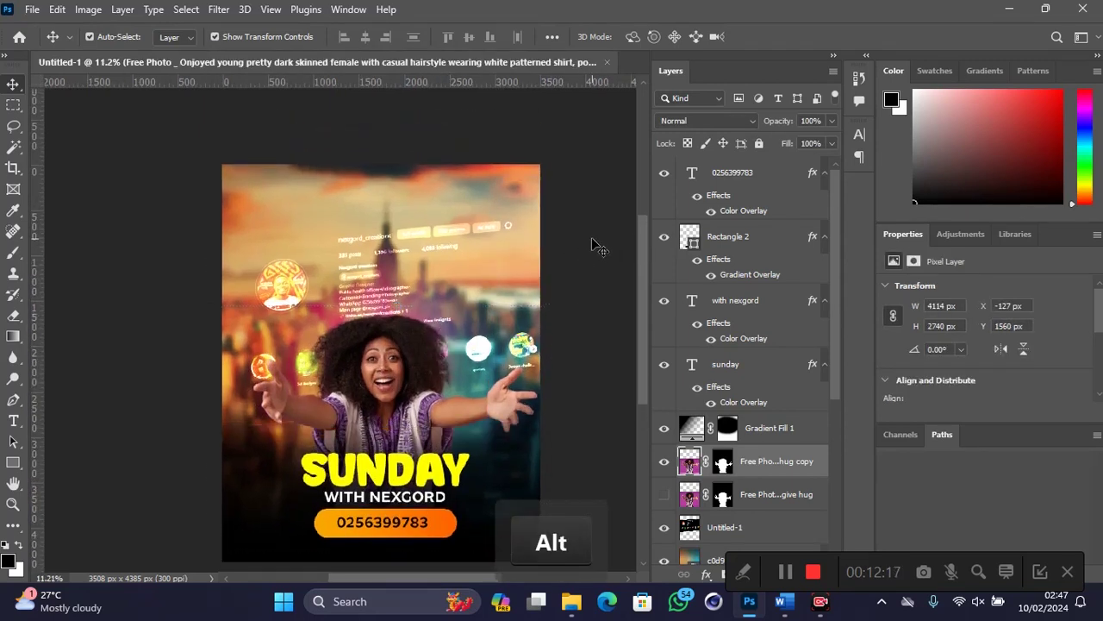
click(595, 246)
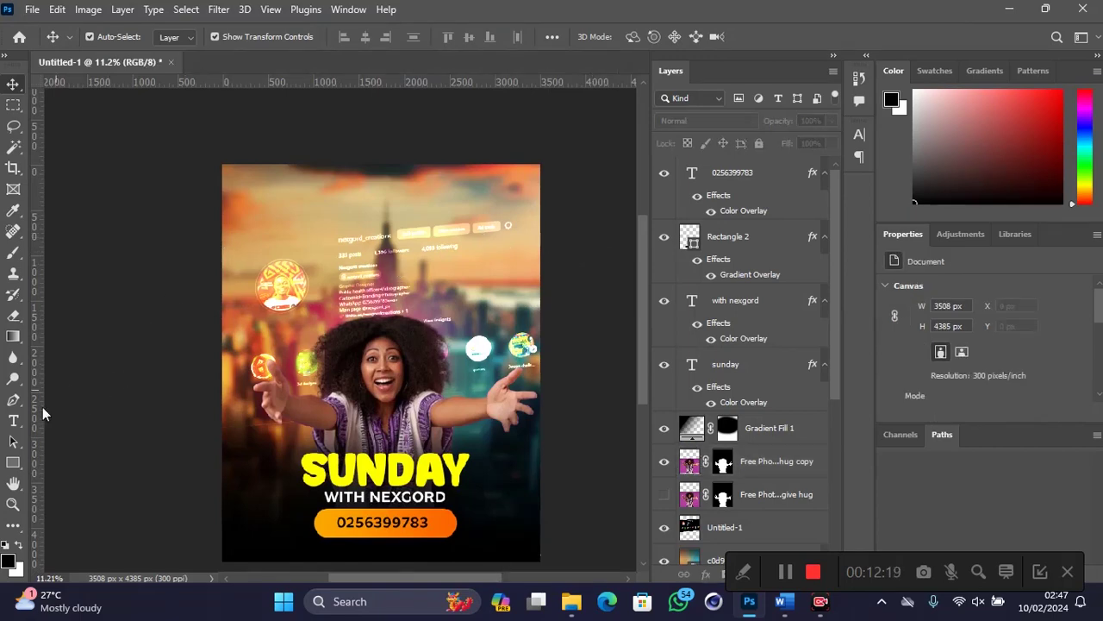
Step: Alt-drag a copy of the orange Rectangle 2 pill up to the poster's top-left
scroll(237, 194, up, 3)
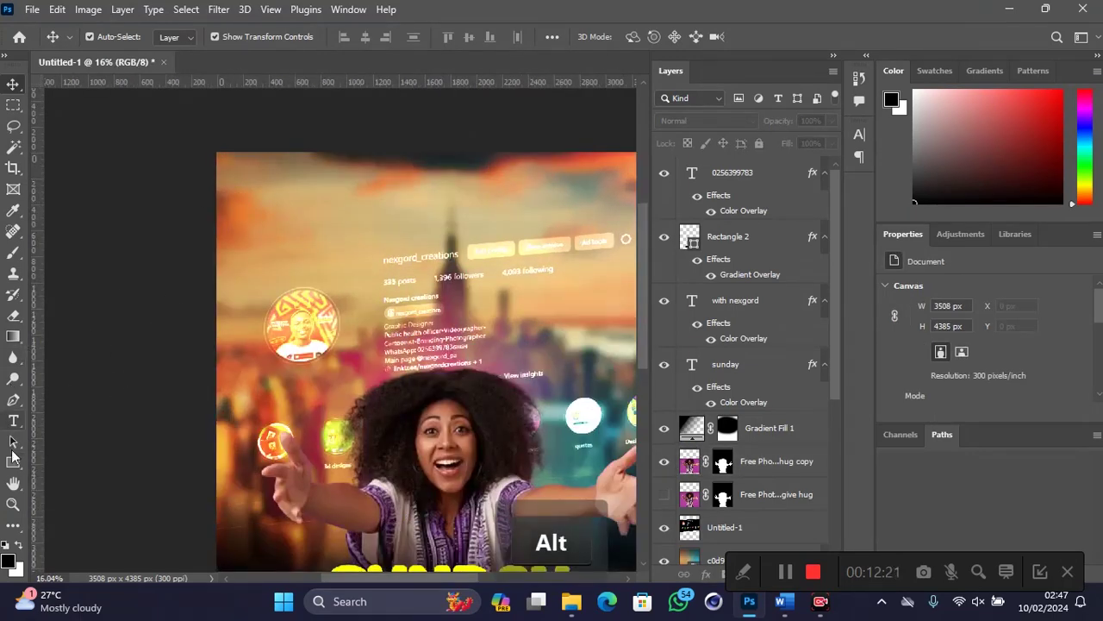
scroll(257, 398, down, 3)
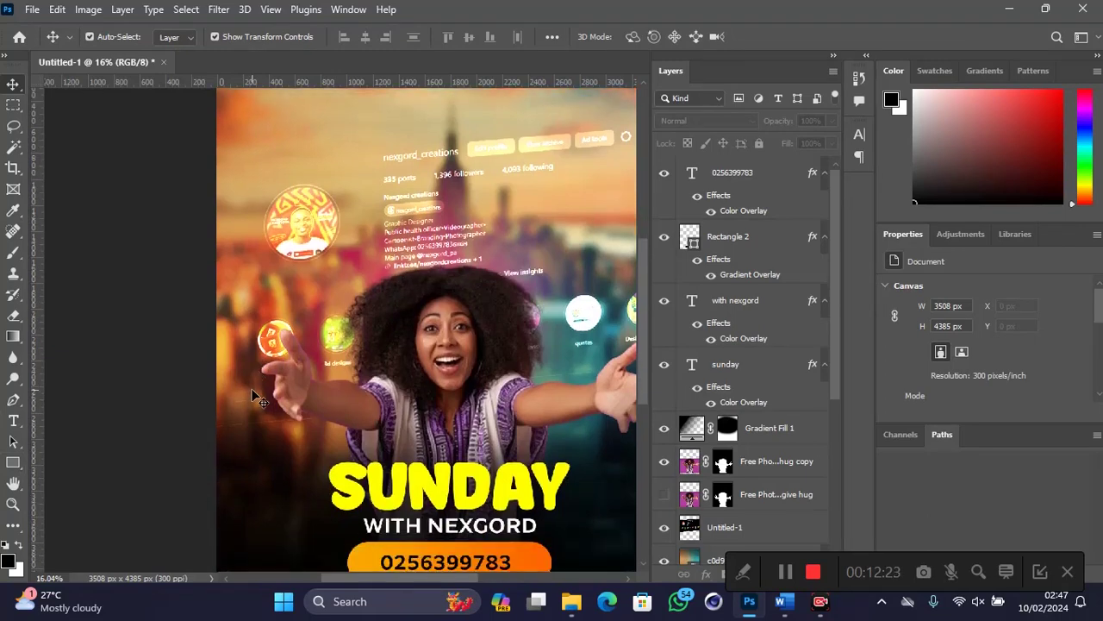
click(540, 559)
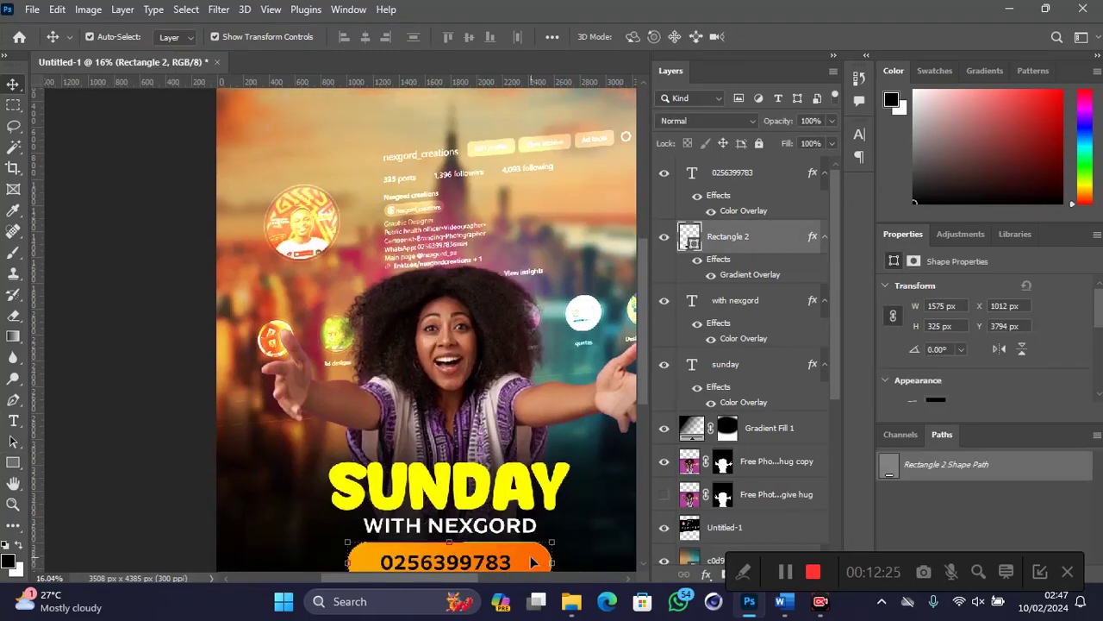
key(alt)
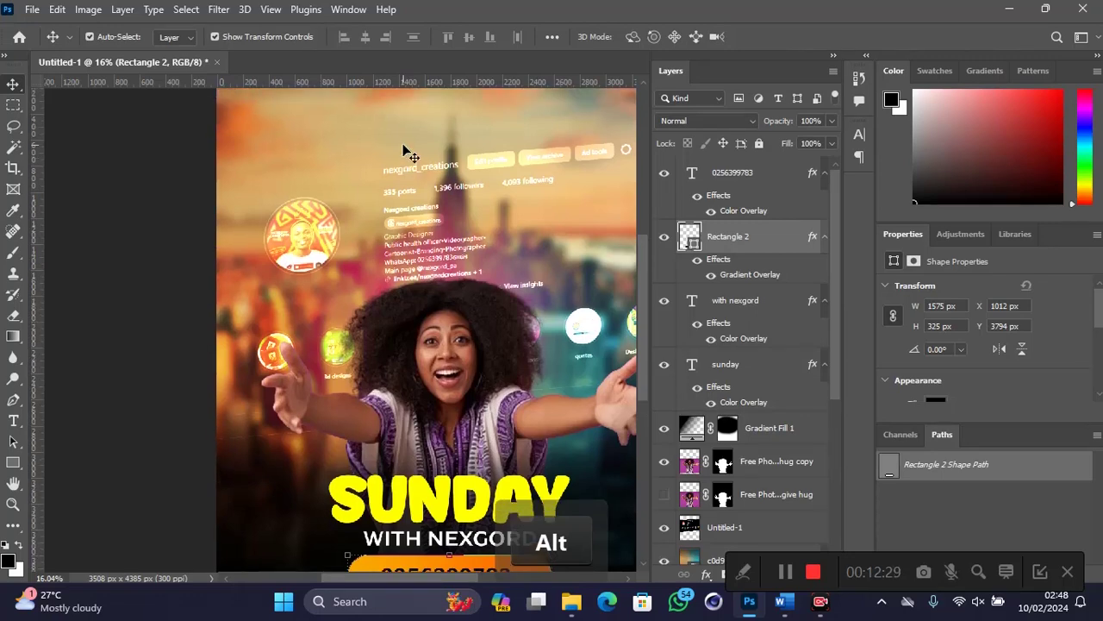
scroll(406, 168, down, 2)
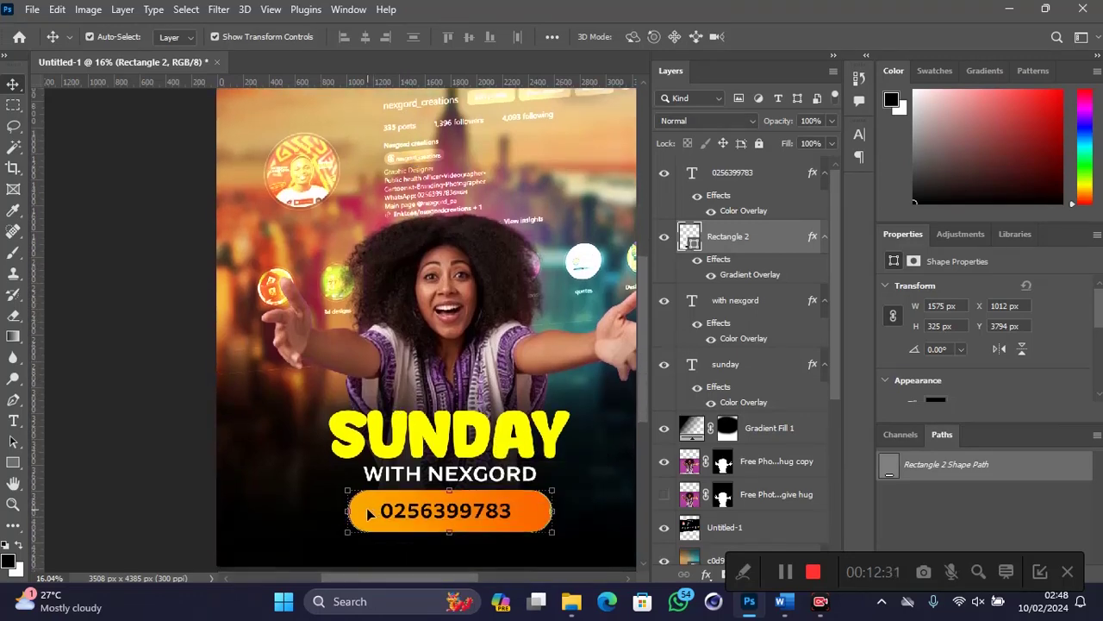
key(alt)
drag(369, 517, 259, 118)
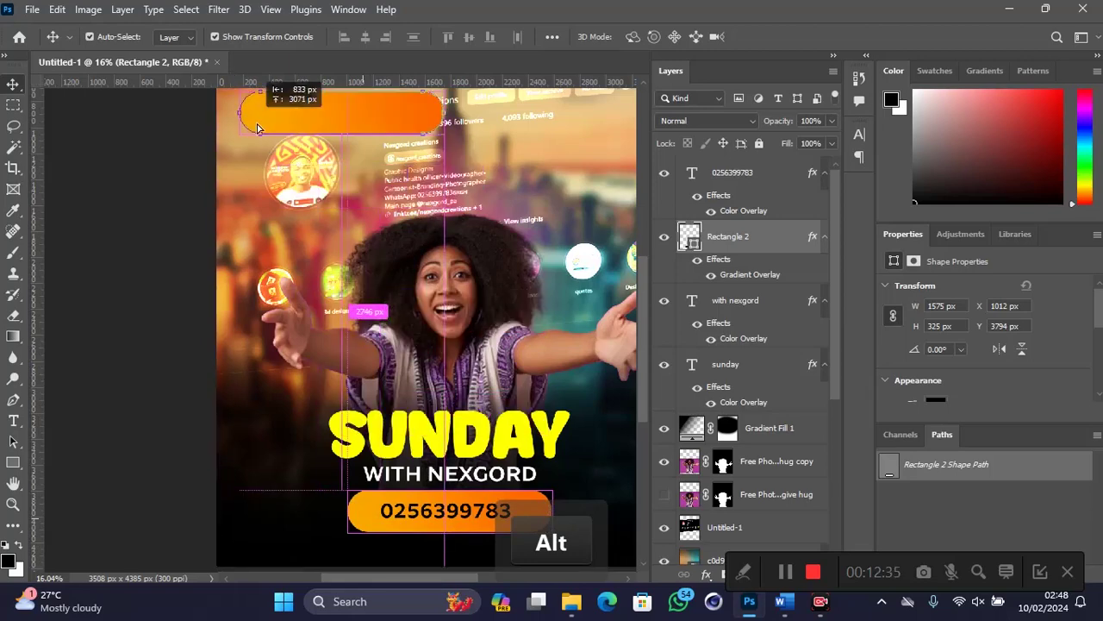
scroll(302, 223, up, 3)
Step: Move the pill copy to the poster's top edge and draw a triangle below it
drag(302, 223, 290, 159)
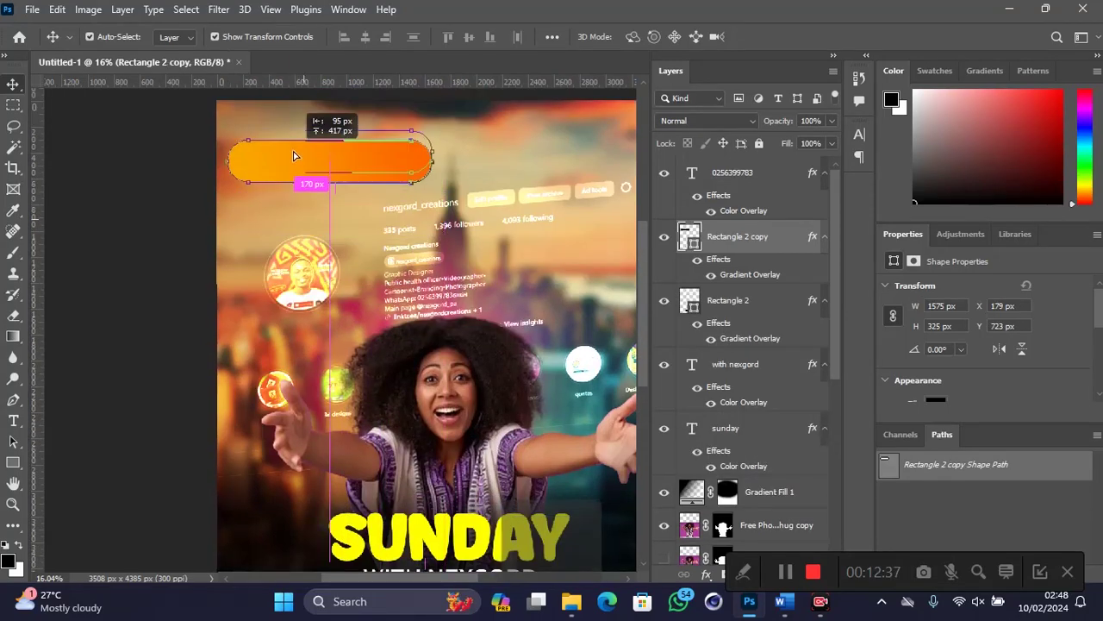
click(76, 369)
drag(13, 463, 298, 344)
drag(304, 200, 336, 259)
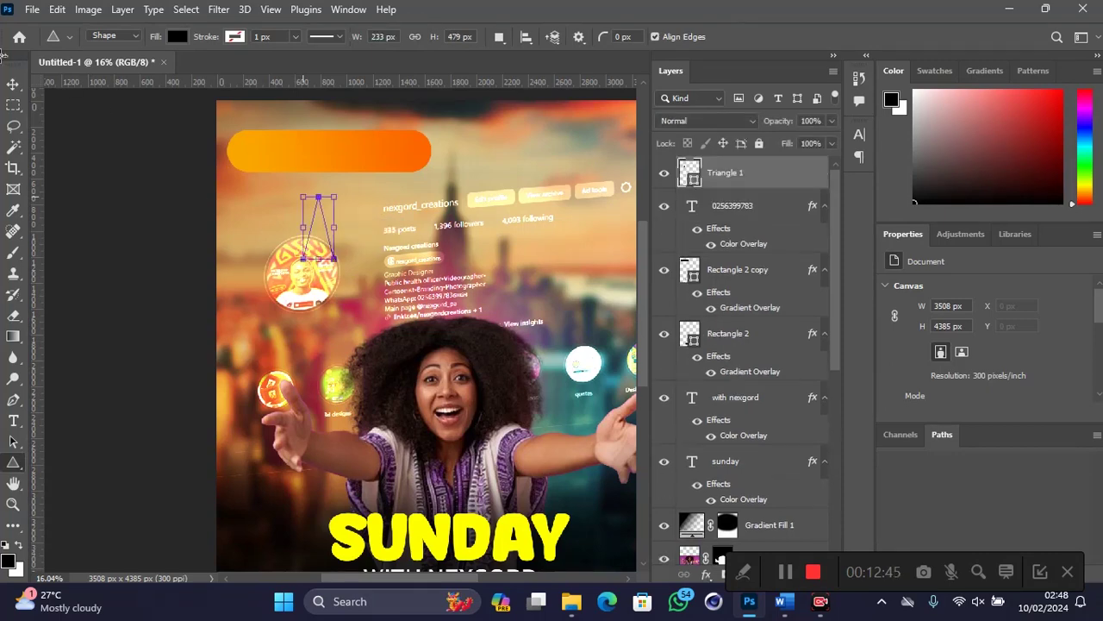
Step: Rotate and shrink the black triangle into a tail, then select it with the pill copy
key(ctrl+t)
drag(350, 240, 321, 171)
drag(355, 204, 345, 191)
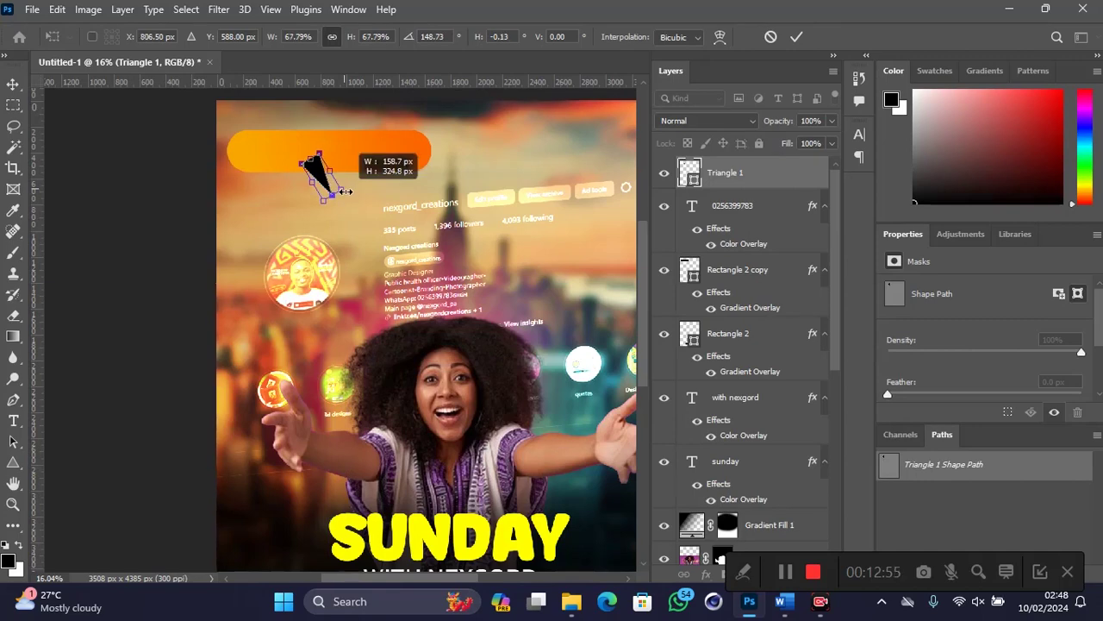
key(Return)
key(shift)
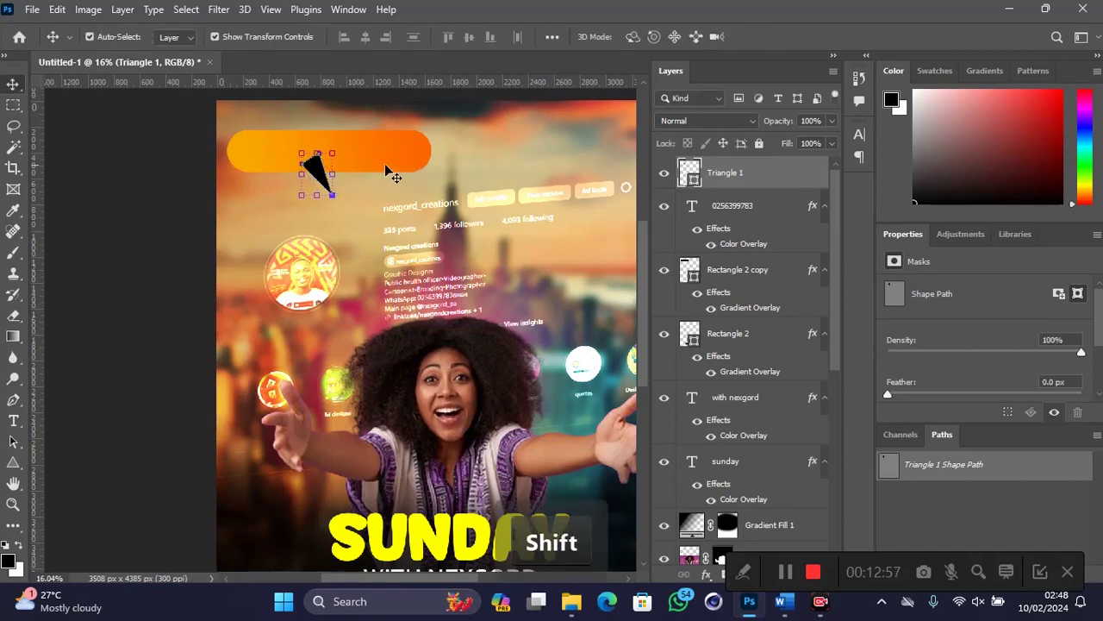
shift+click(390, 164)
Step: Group and merge the bar and triangle, then give it an fcd600 yellow Color Overlay
key(ctrl)
key(ctrl+g)
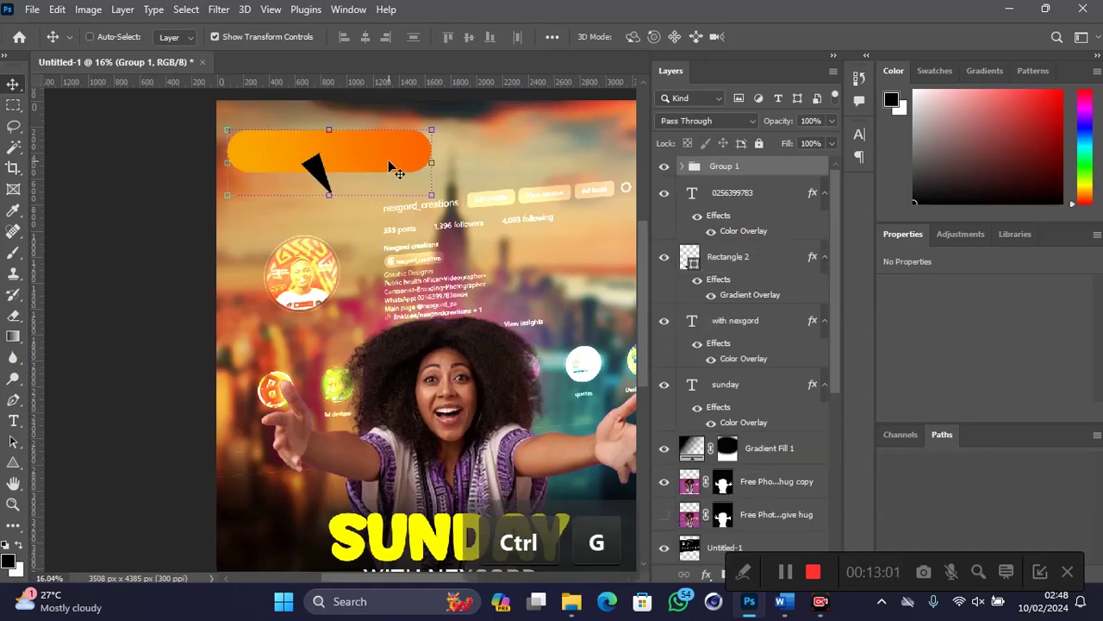
key(ctrl)
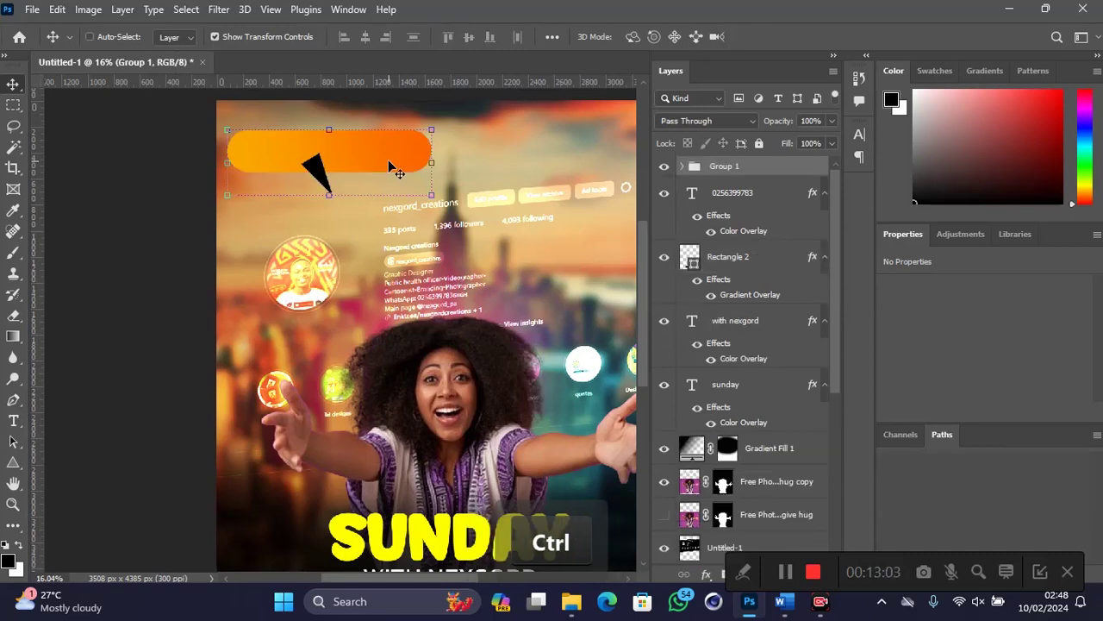
key(ctrl+e)
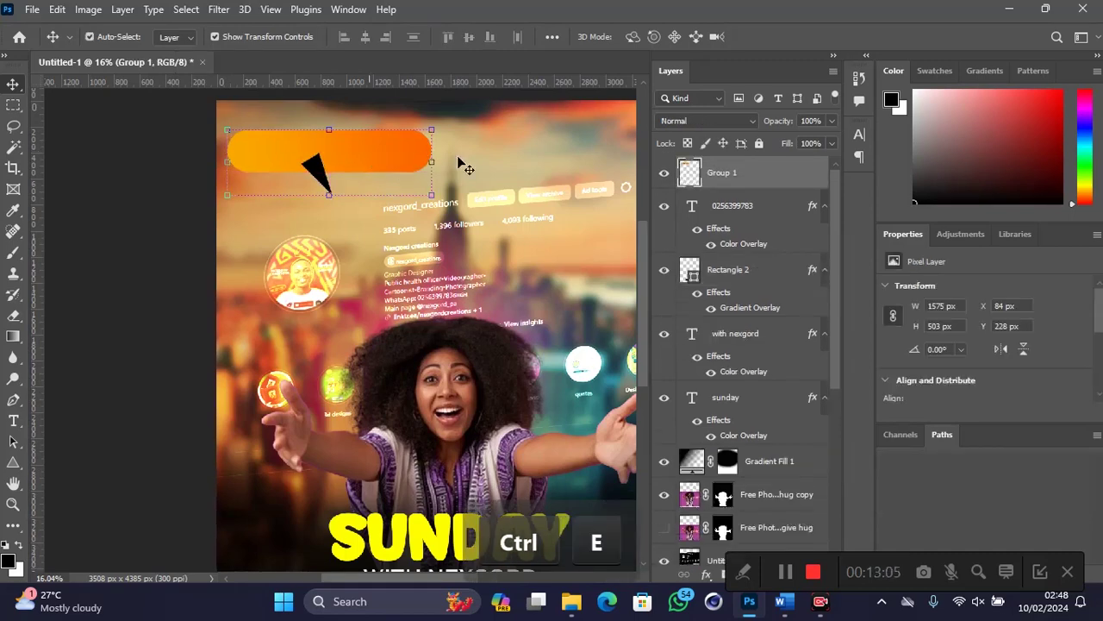
click(705, 574)
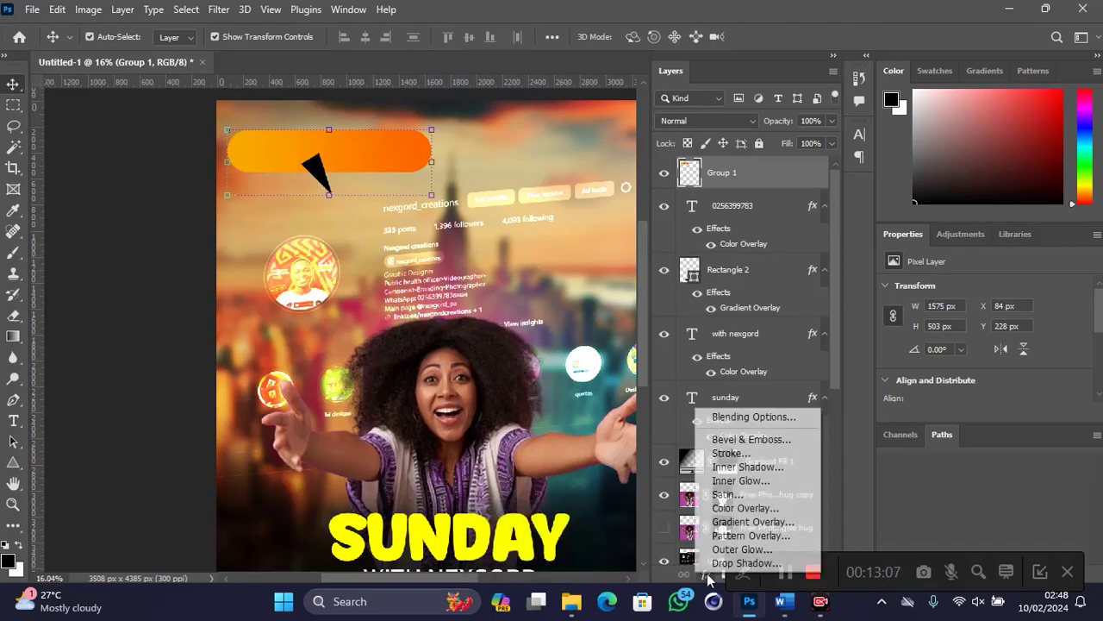
click(743, 508)
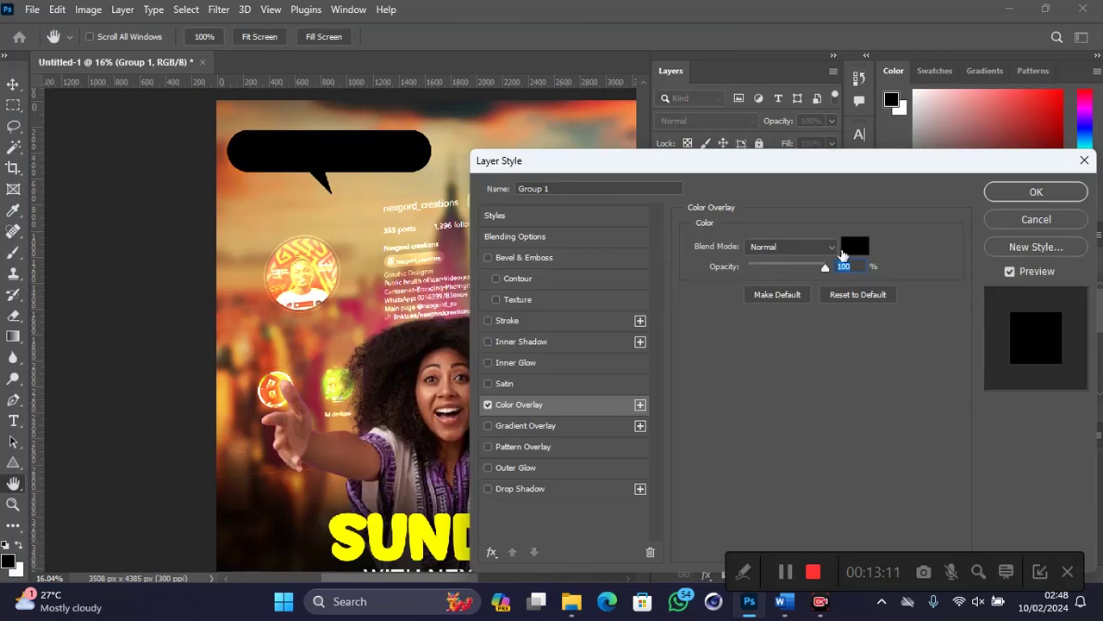
click(849, 249)
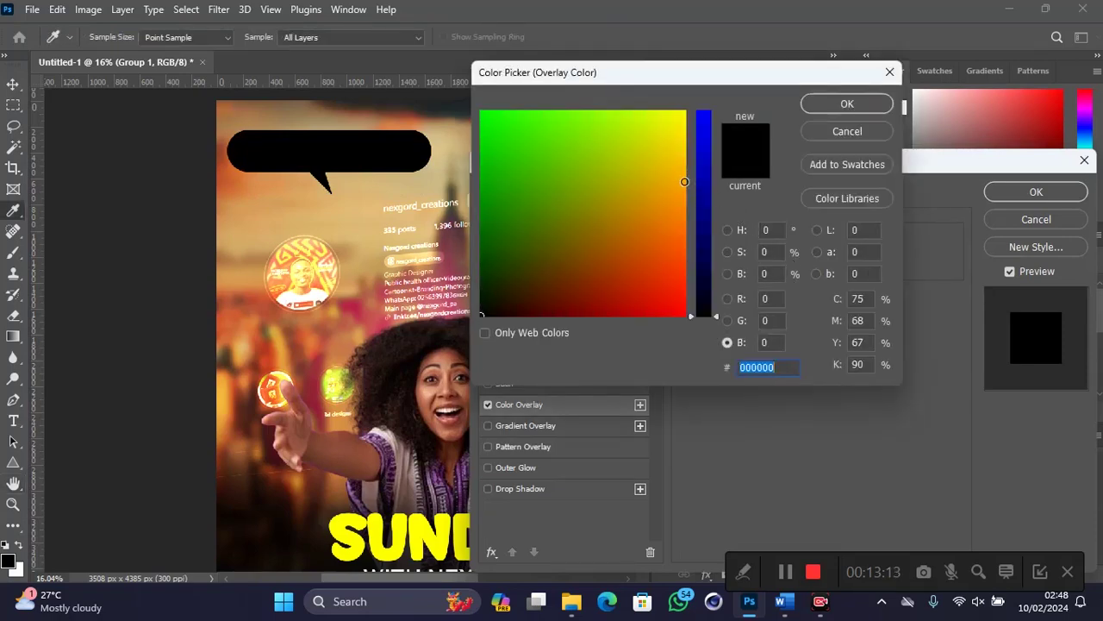
click(685, 181)
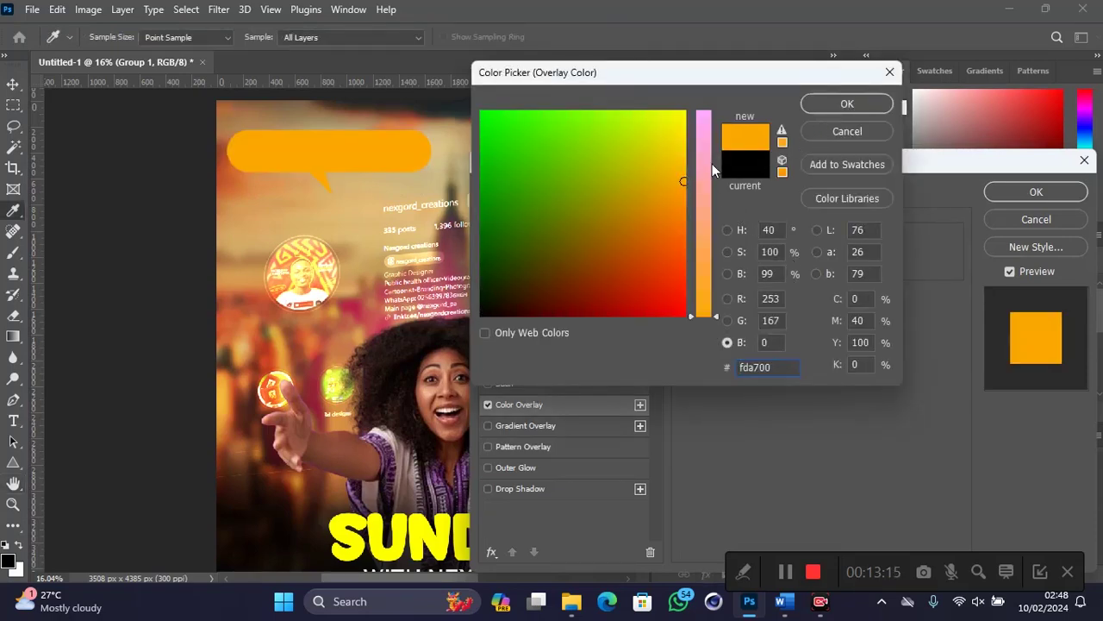
click(683, 143)
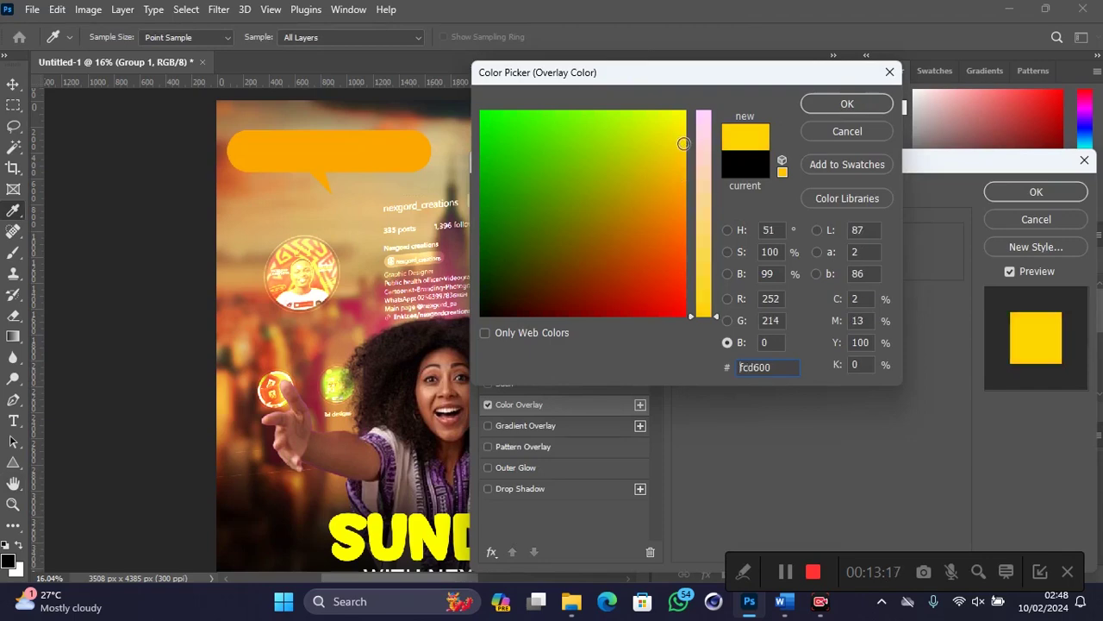
click(843, 109)
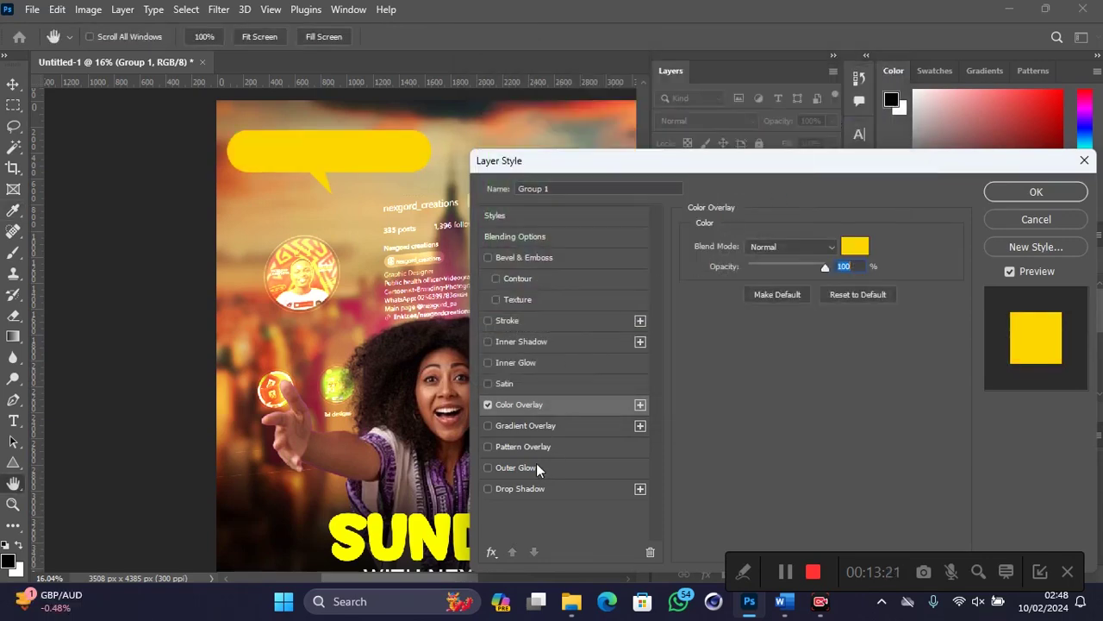
Step: Add a yellow Outer Glow with raised opacity and size, and apply the styles
click(530, 467)
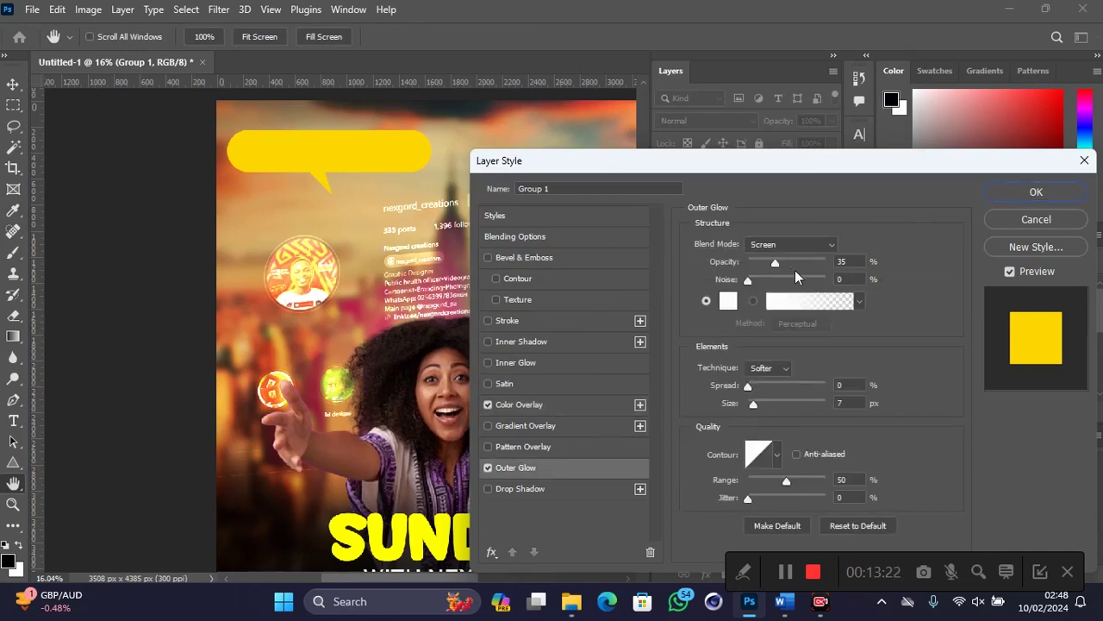
click(729, 300)
drag(692, 233, 700, 328)
click(847, 104)
drag(731, 263, 762, 264)
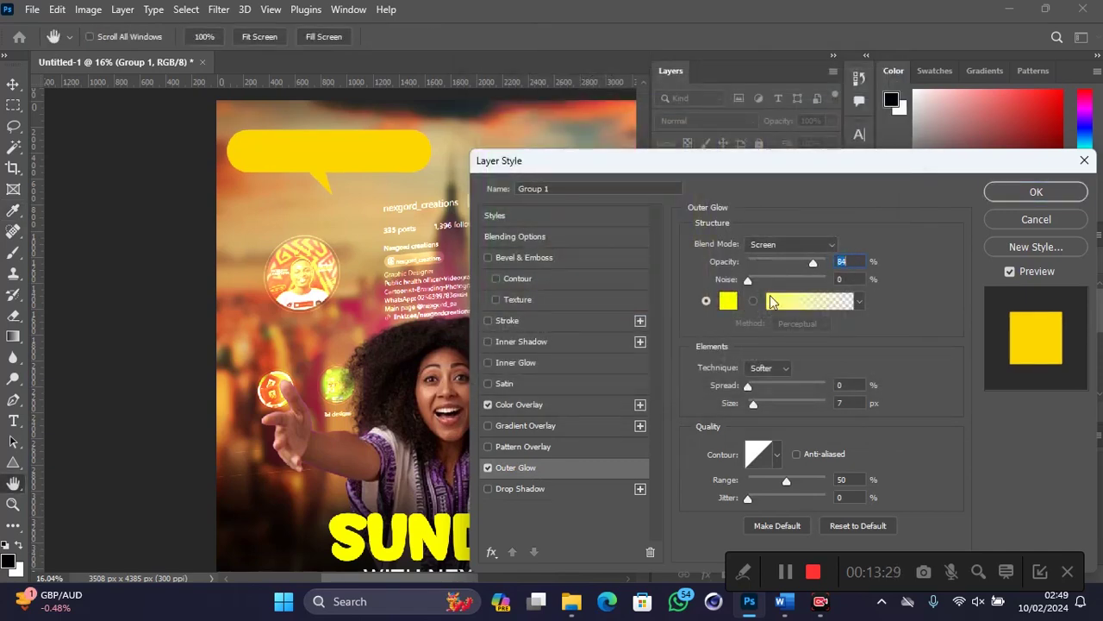
drag(727, 410, 768, 407)
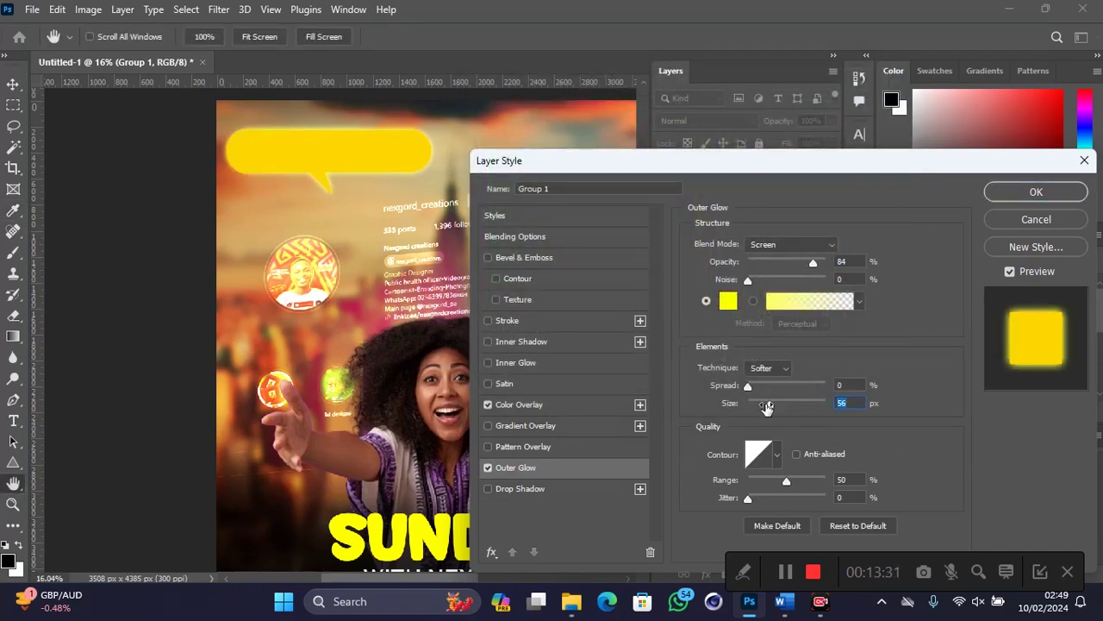
click(1018, 191)
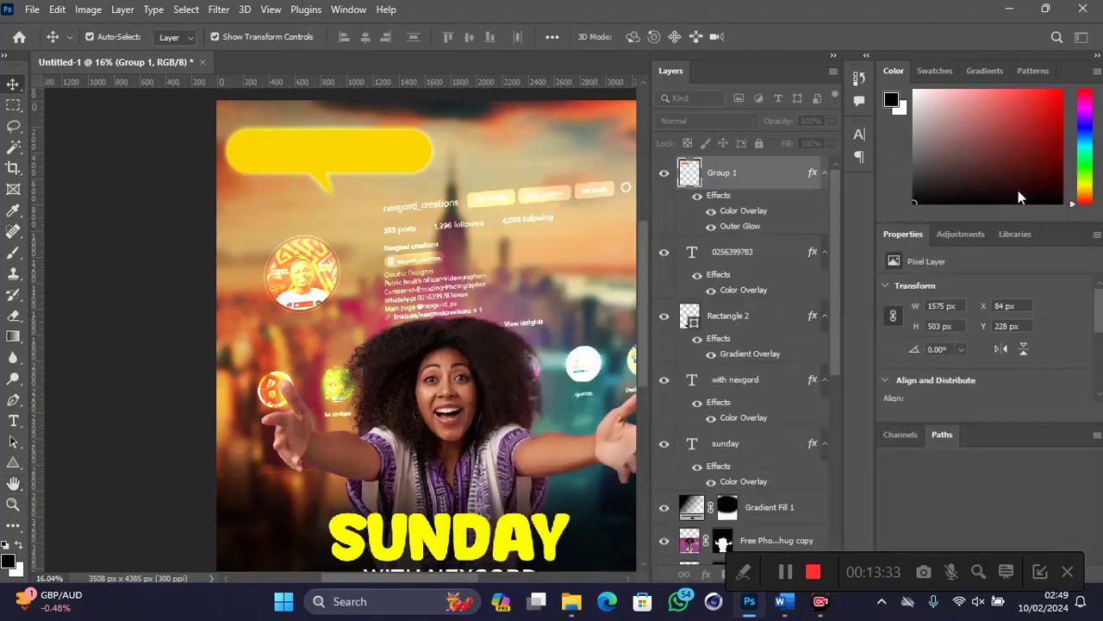
Step: Shrink the speech bubble from its top edge to about 81% and commit
drag(341, 129, 335, 141)
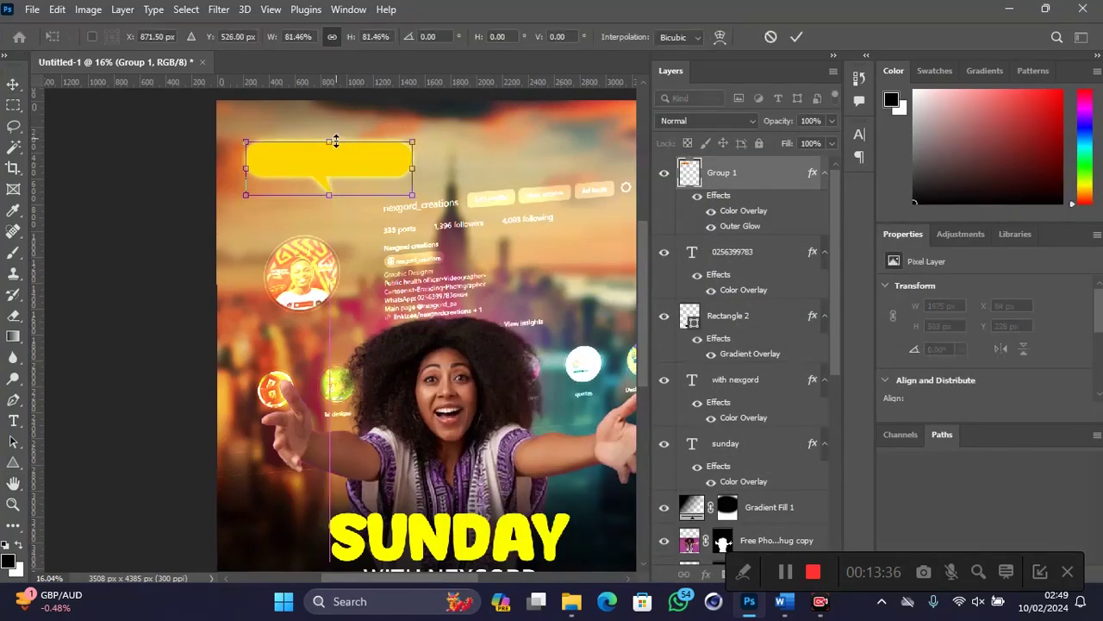
scroll(336, 141, down, 1)
key(alt+space)
key(space)
drag(392, 237, 300, 218)
drag(243, 148, 247, 155)
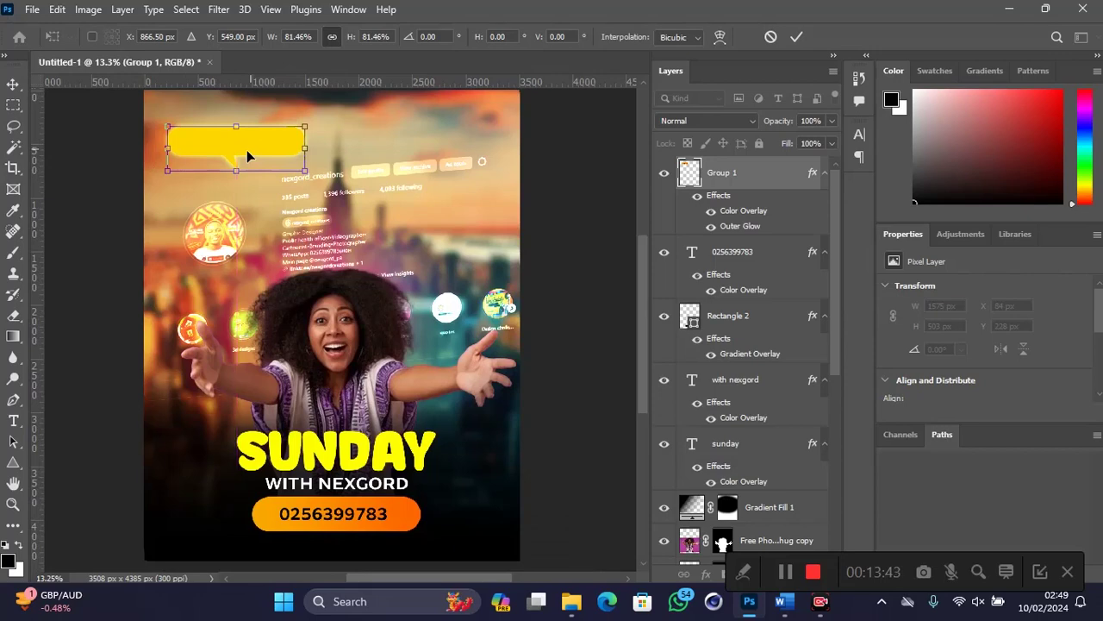
key(Return)
Step: Drag a copy of the phone-number text up toward the speech bubble
scroll(246, 150, down, 1)
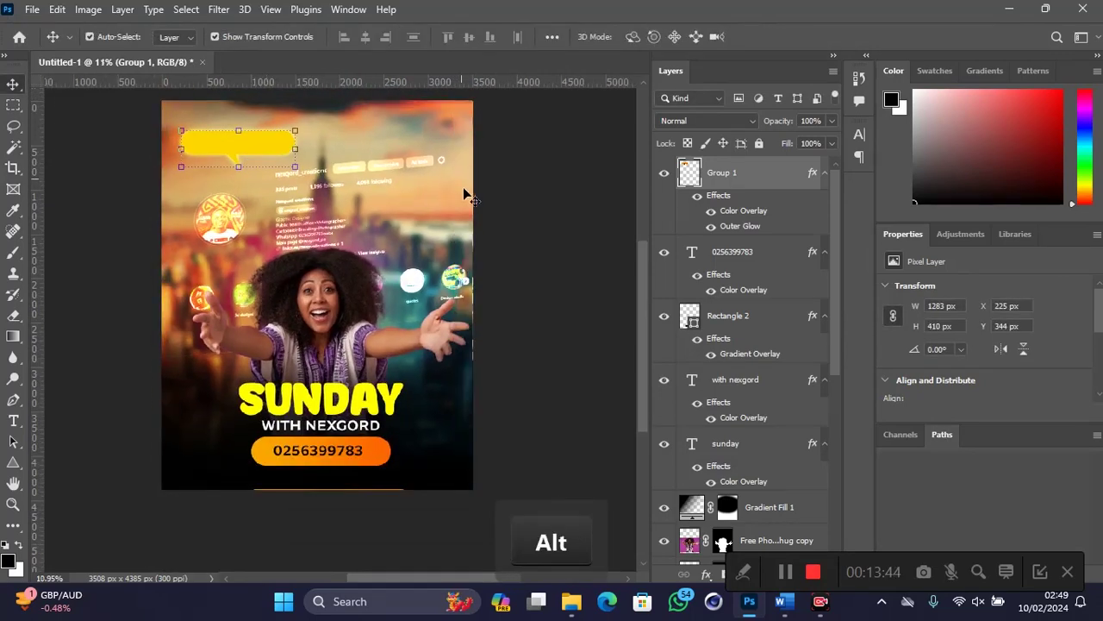
click(521, 222)
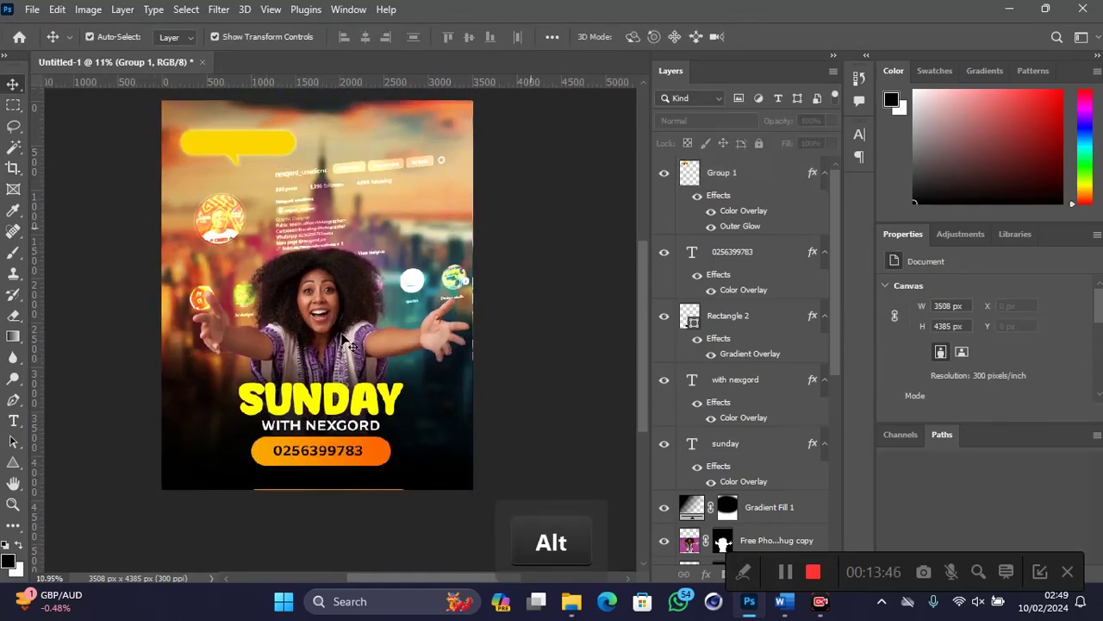
click(310, 459)
drag(354, 457, 290, 140)
Step: Stack the copied text above the bubble, retype it as 'DM US NOW' and position it inside
drag(729, 251, 437, 156)
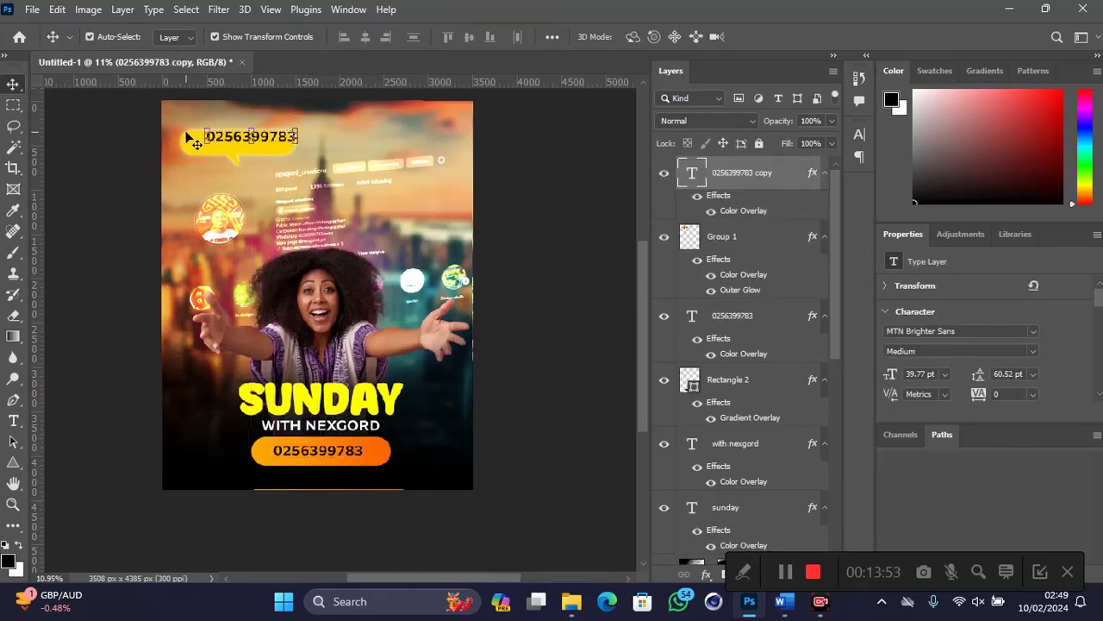
scroll(232, 130, up, 3)
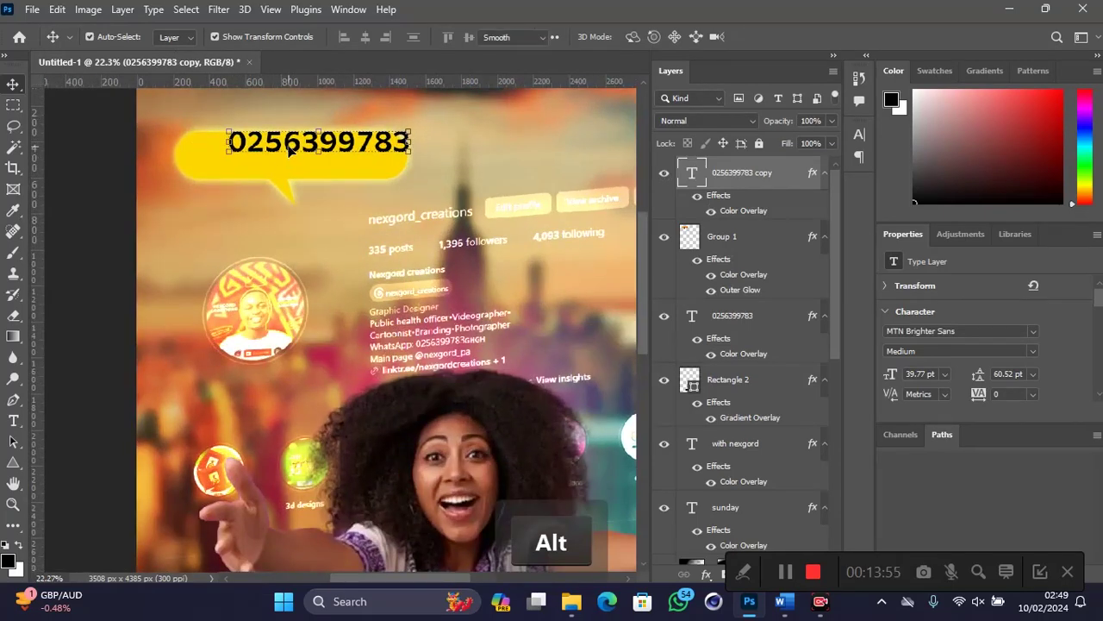
double_click(290, 146)
click(289, 145)
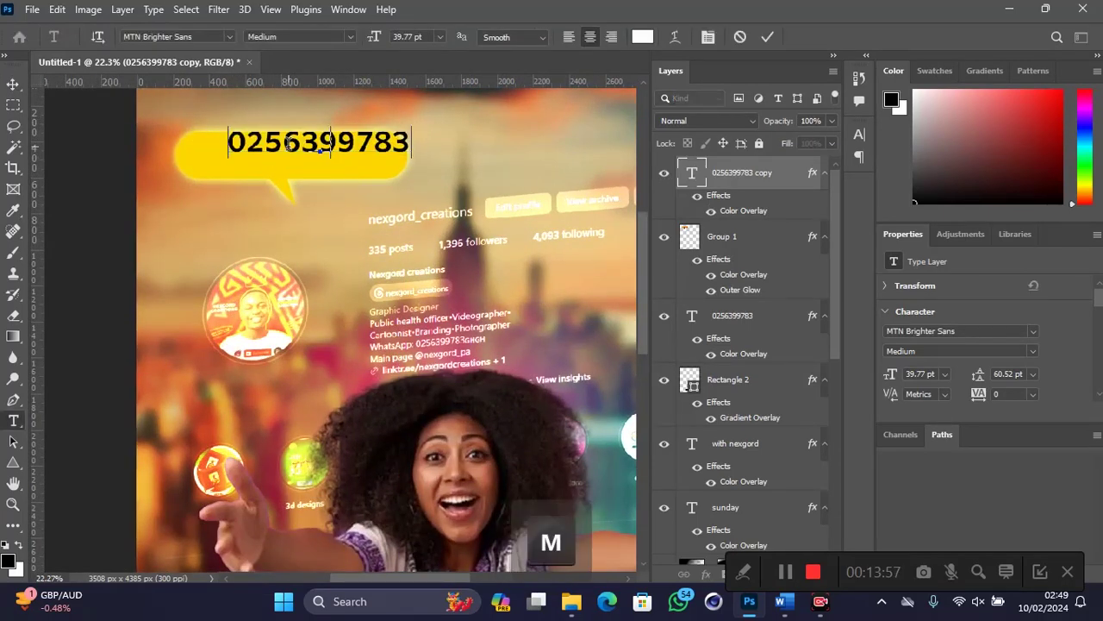
text(DM US )
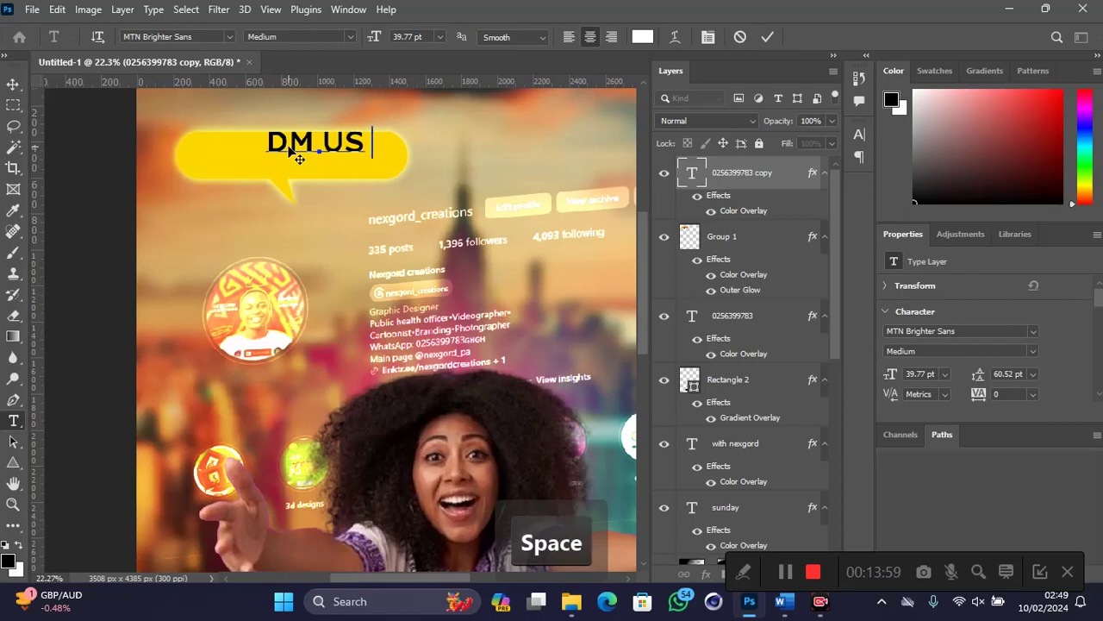
text(NOW)
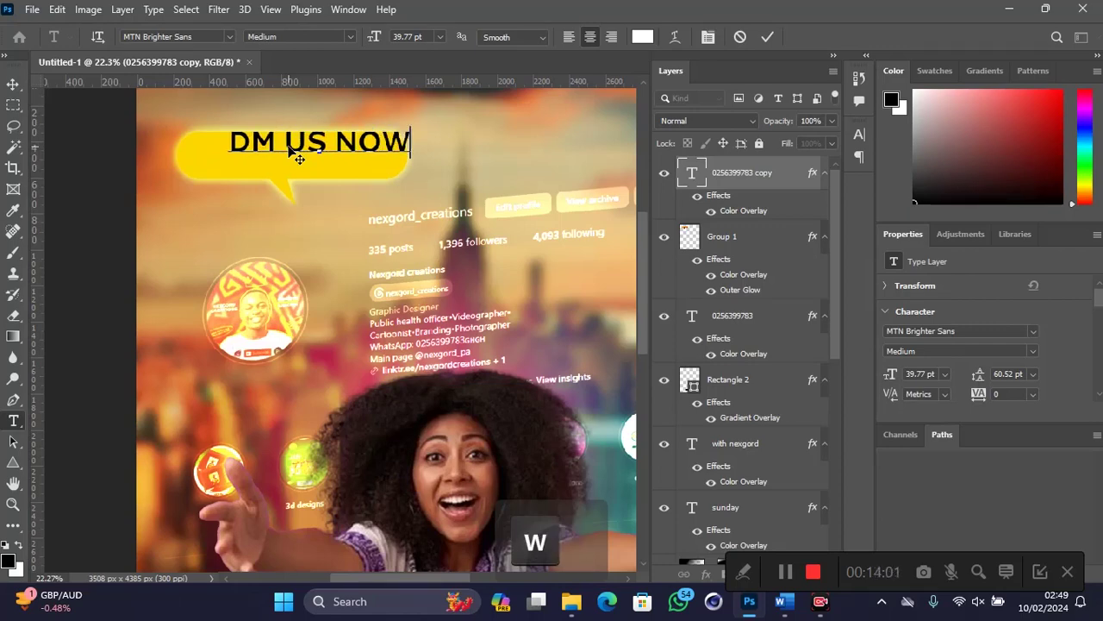
click(13, 83)
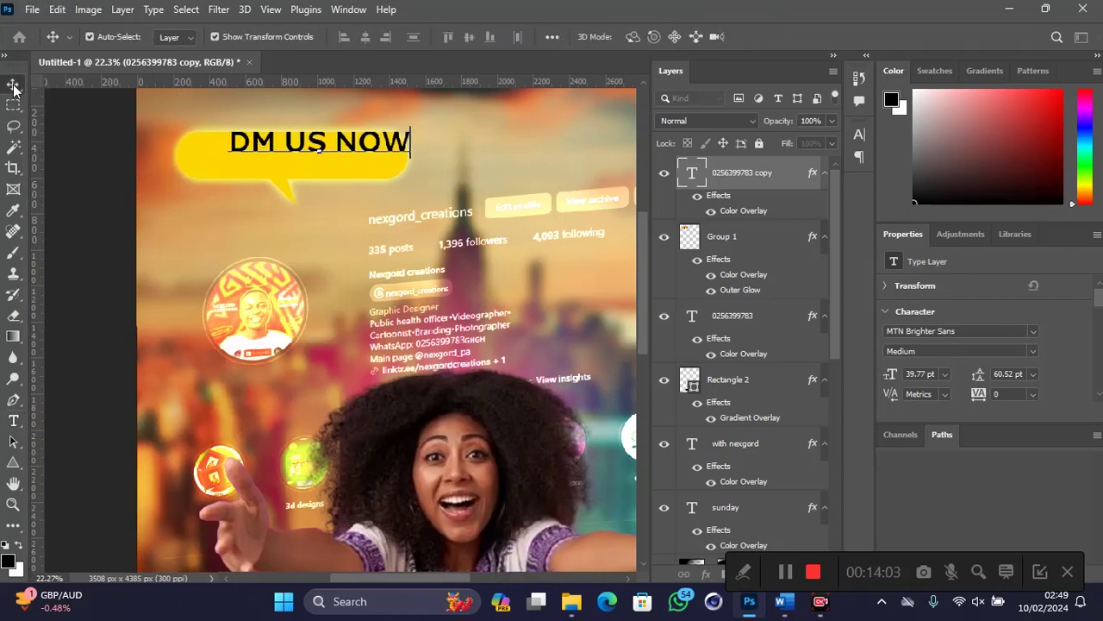
drag(264, 142, 240, 156)
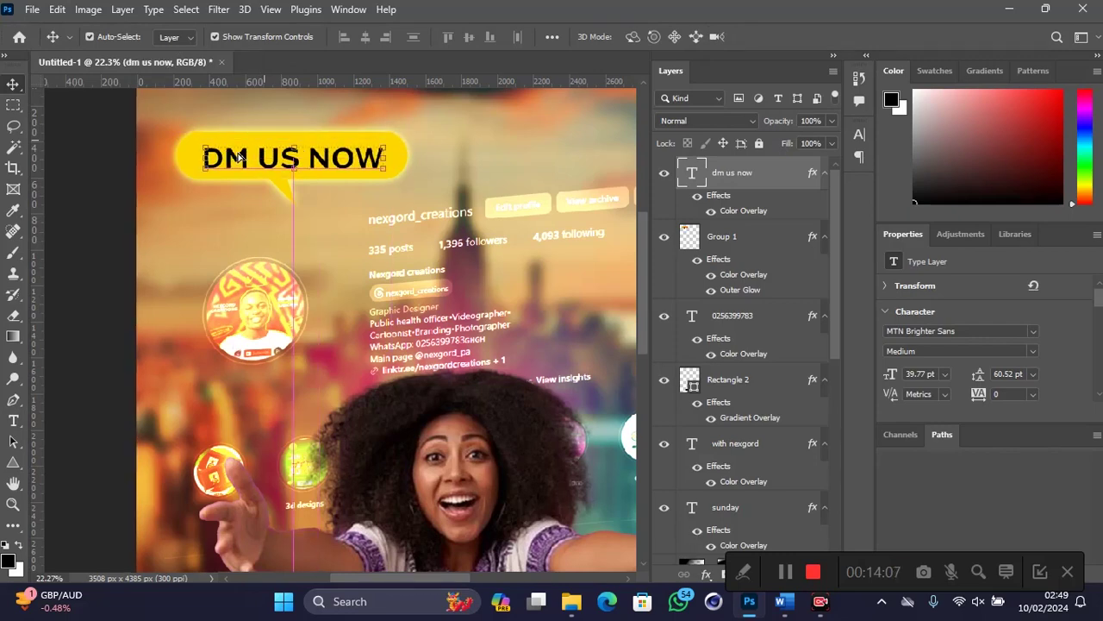
key(Up)
key(Up)
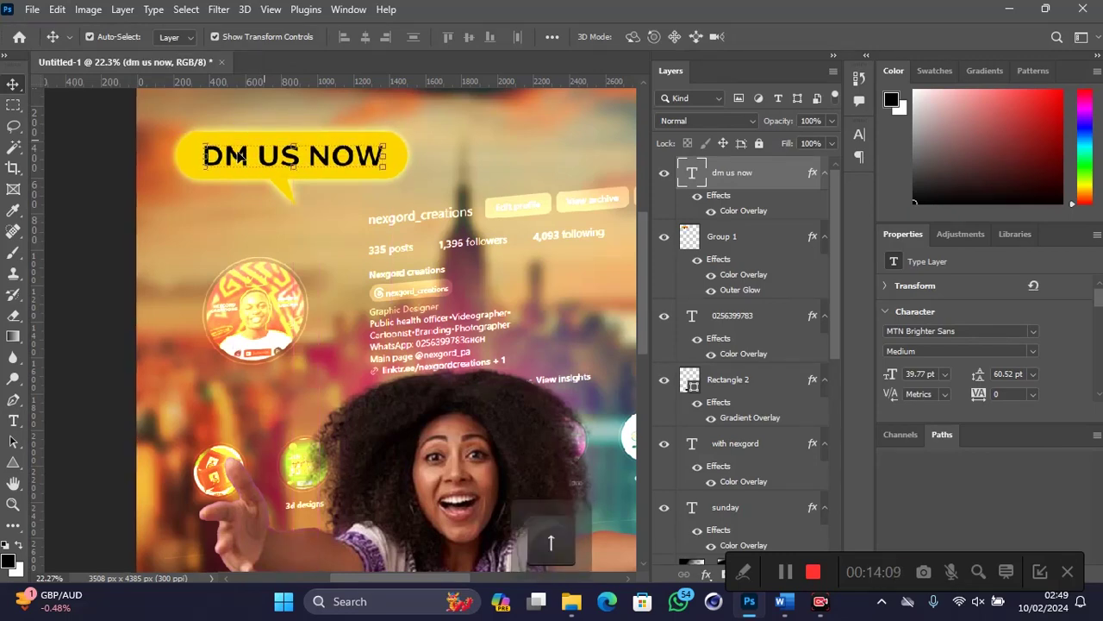
scroll(240, 155, down, 4)
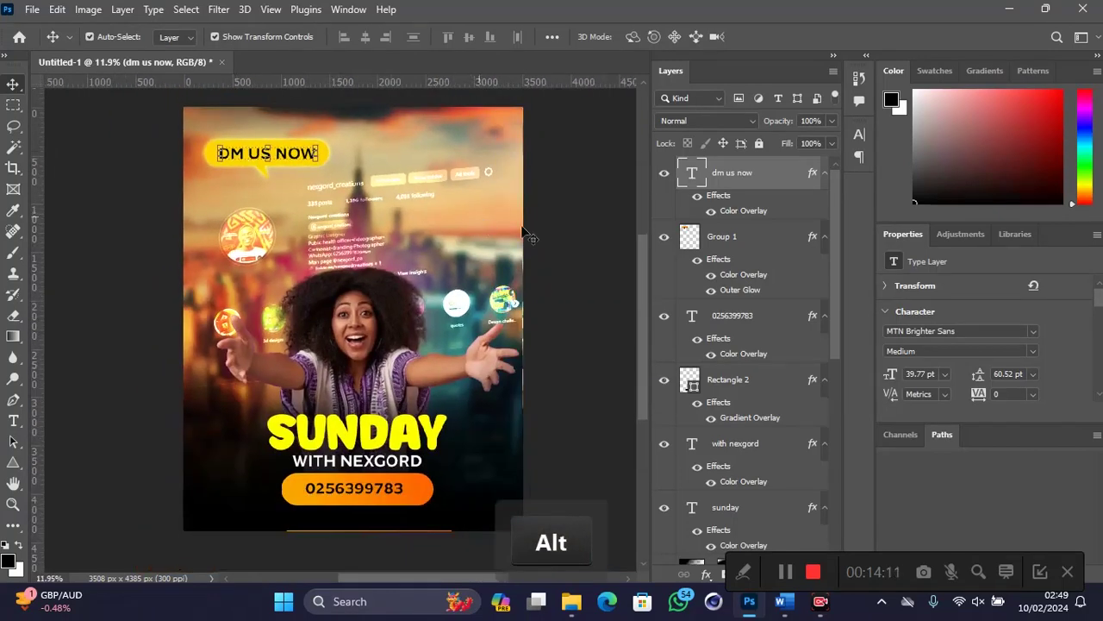
Step: Shift the Untitled-1 profile screenshot left and scale it up to 102.25%
drag(329, 242, 318, 248)
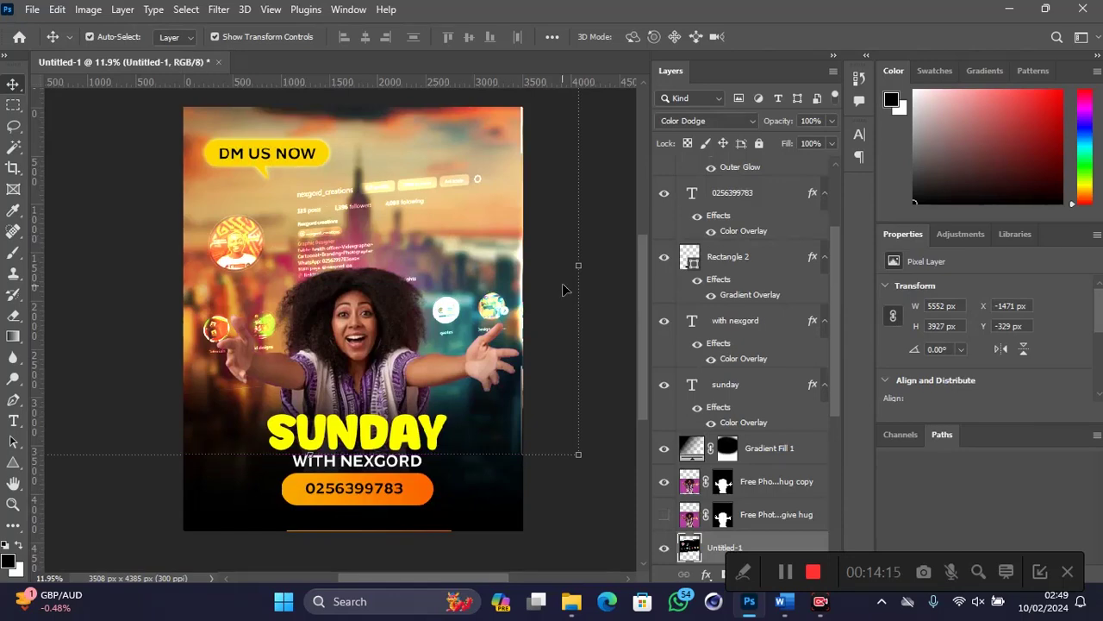
drag(588, 262, 591, 264)
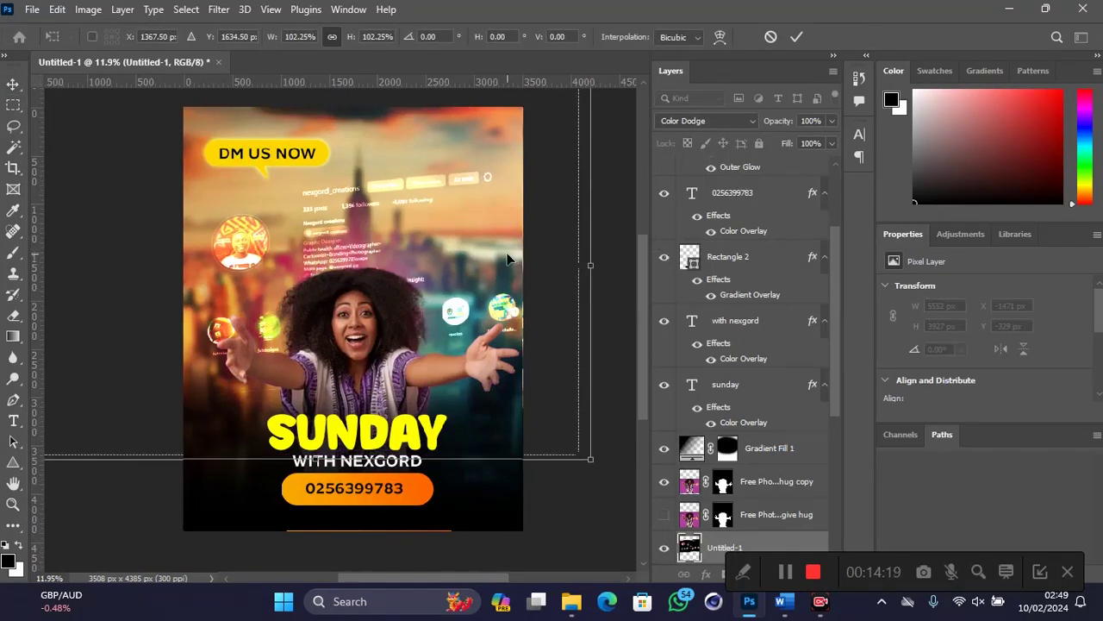
alt+scroll(513, 256, down, 2)
alt+scroll(509, 250, up, 1)
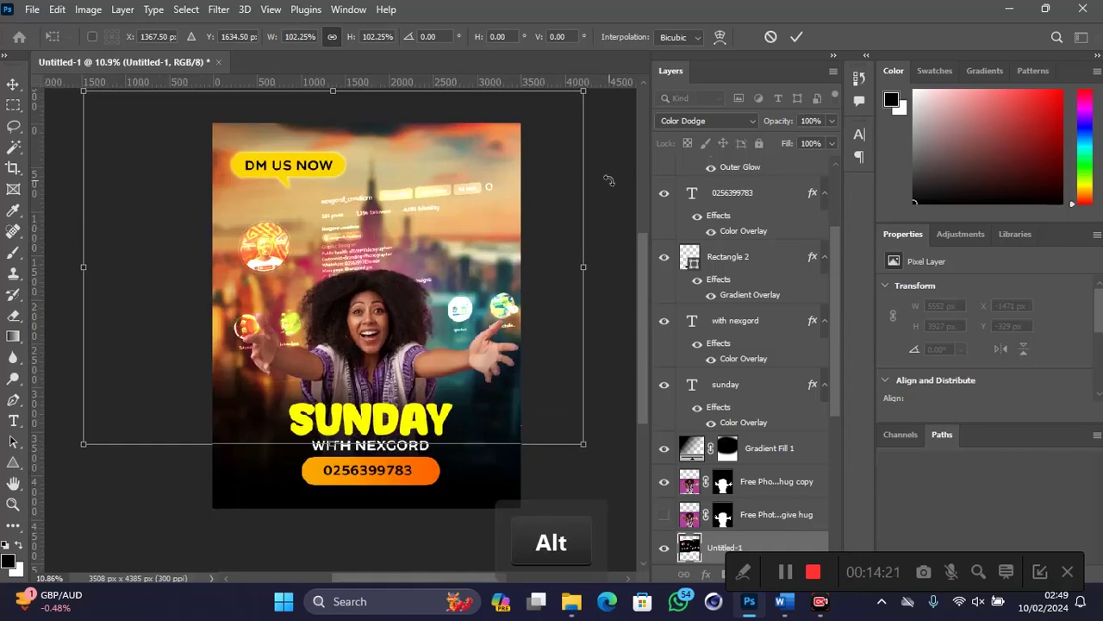
key(Return)
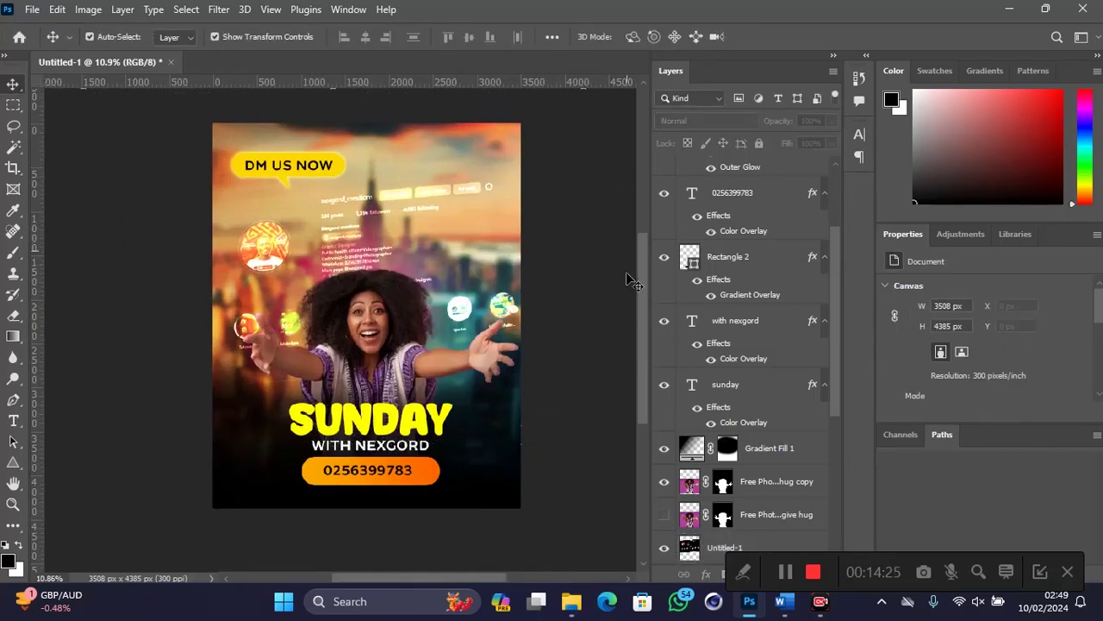
scroll(600, 338, up, 1)
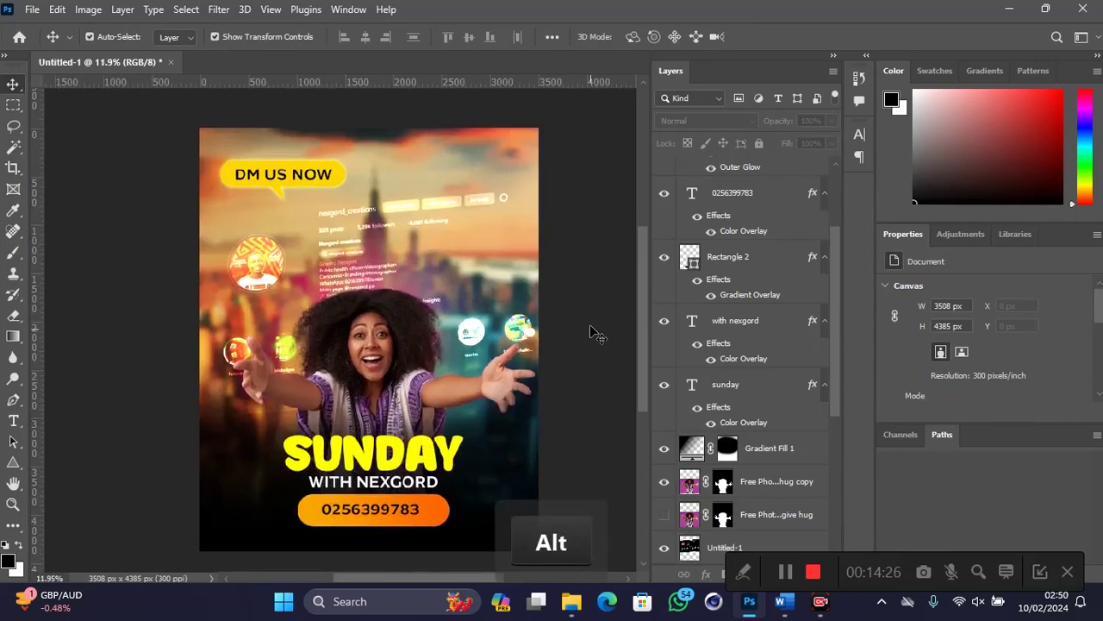
drag(441, 576, 458, 577)
Step: Add a Color Lookup layer above DM US NOW using 3Strip.look, at 56% opacity
scroll(698, 339, up, 3)
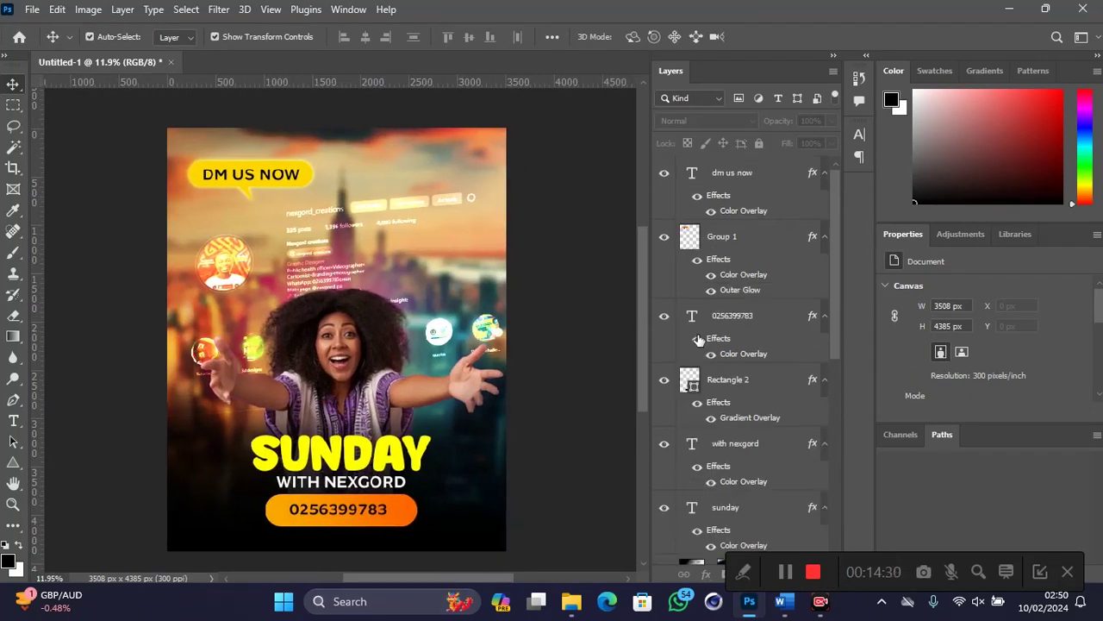
click(758, 183)
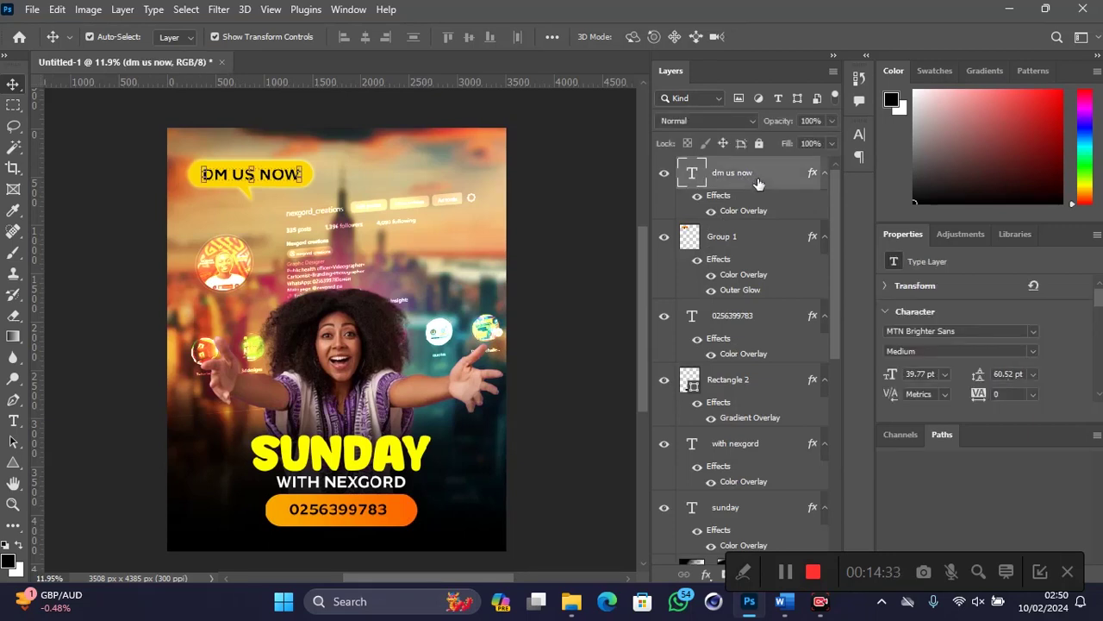
key(ctrl)
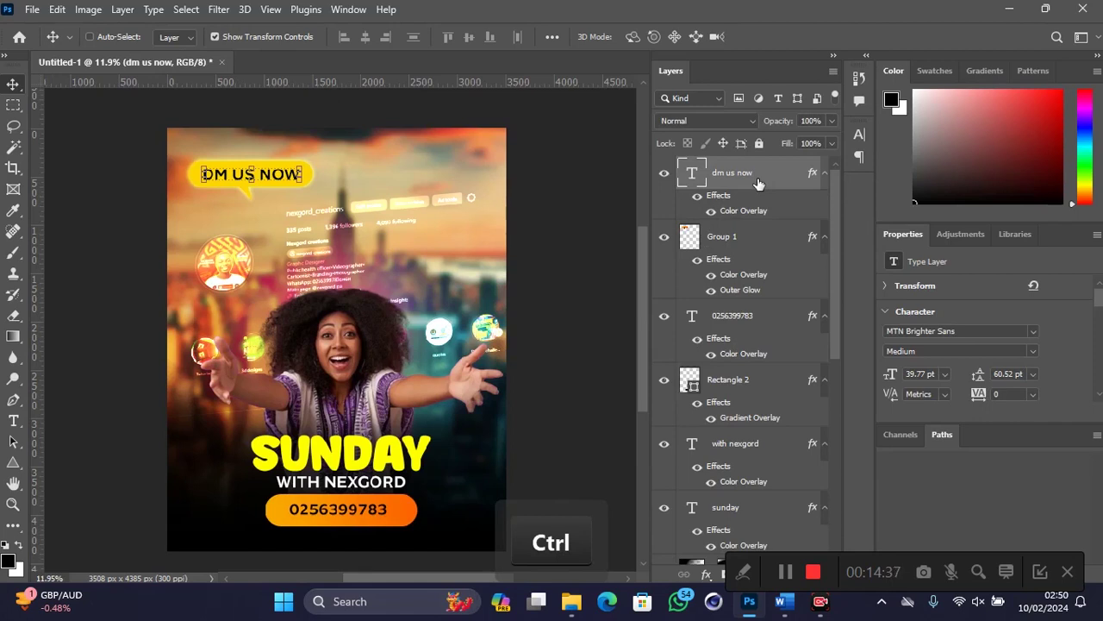
drag(870, 569, 916, 614)
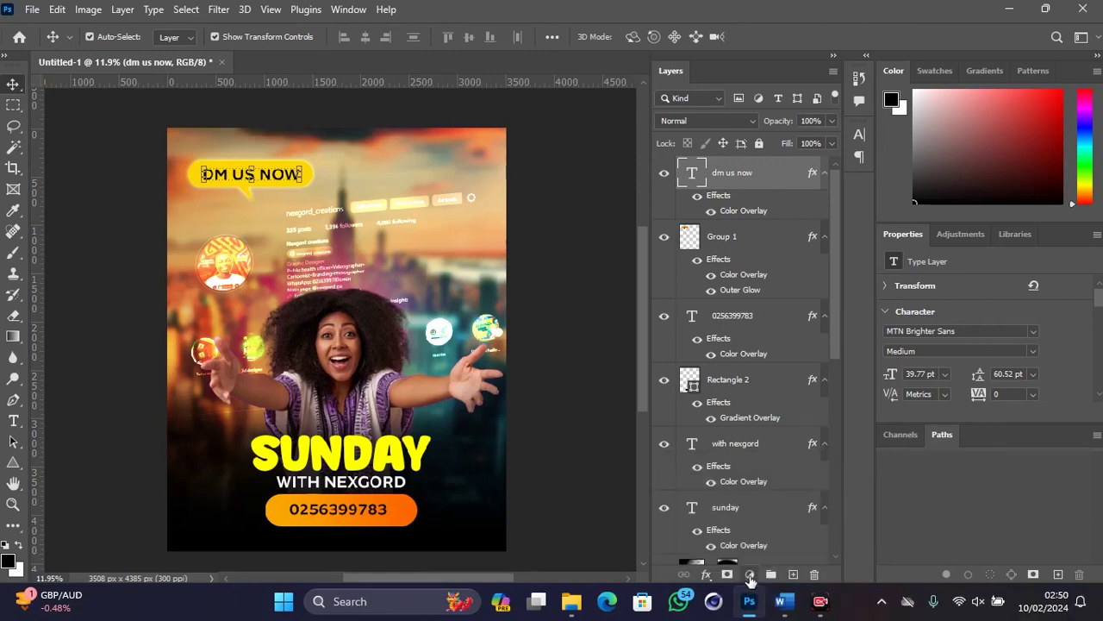
click(749, 575)
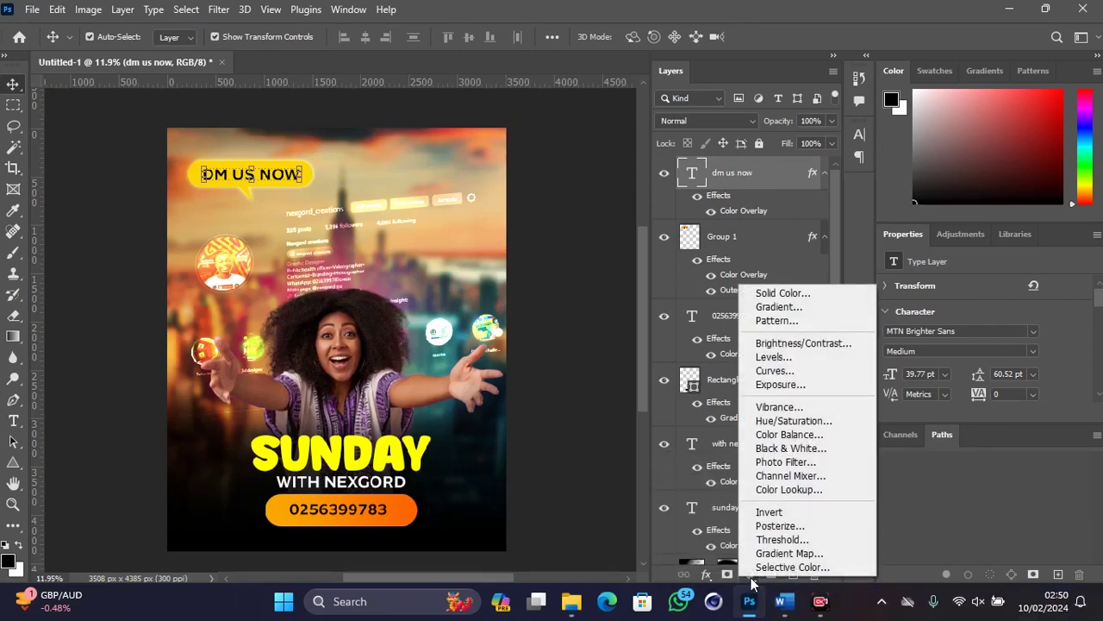
click(789, 488)
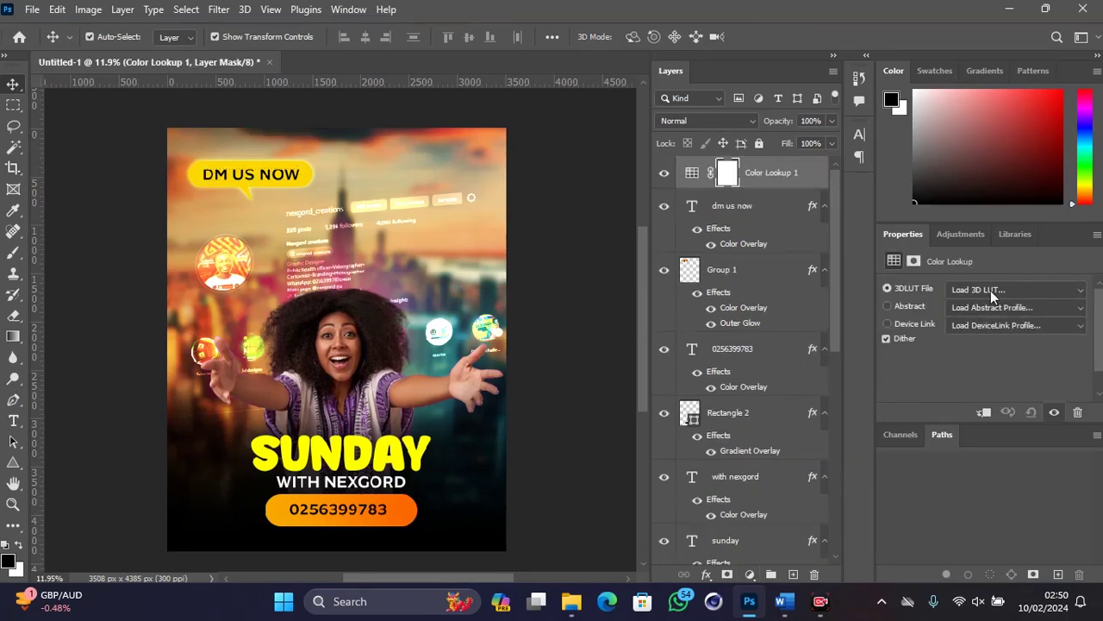
click(998, 297)
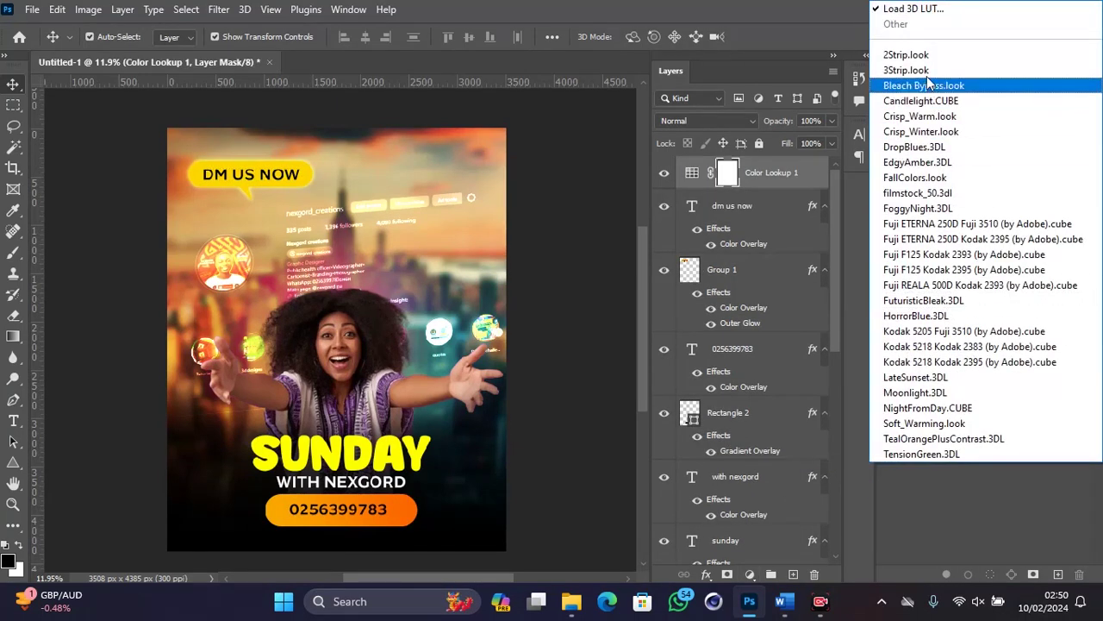
click(905, 70)
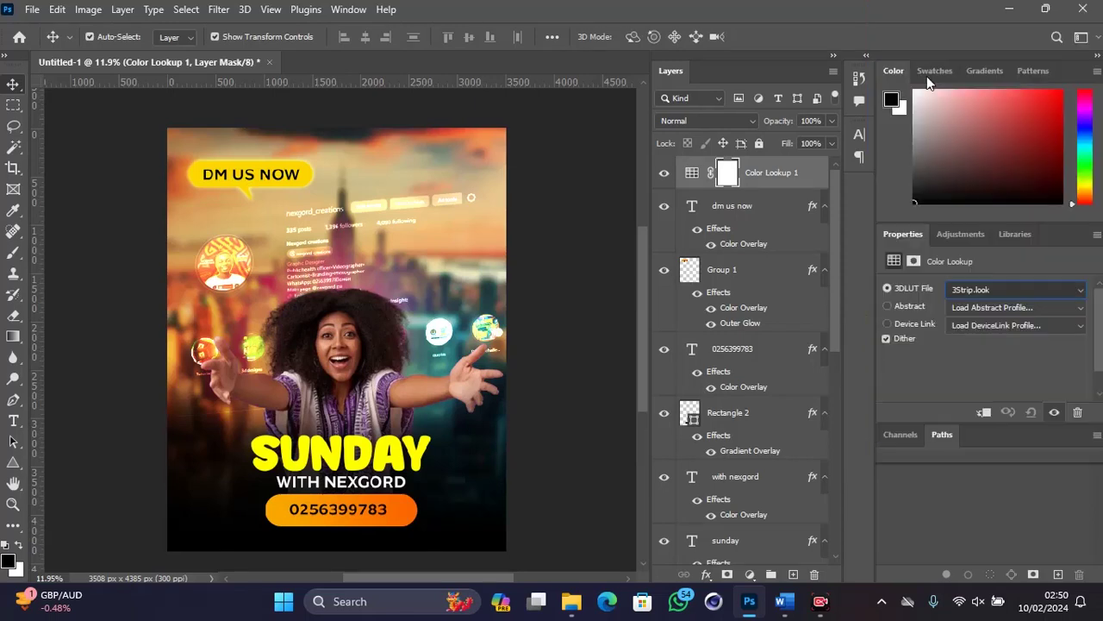
click(672, 175)
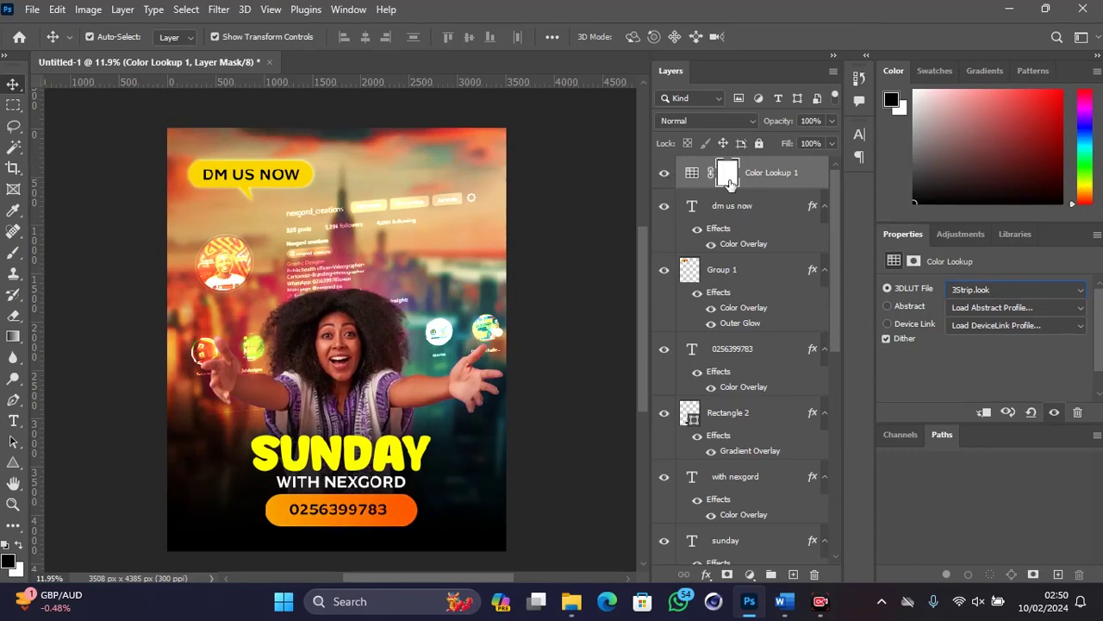
drag(780, 127, 761, 126)
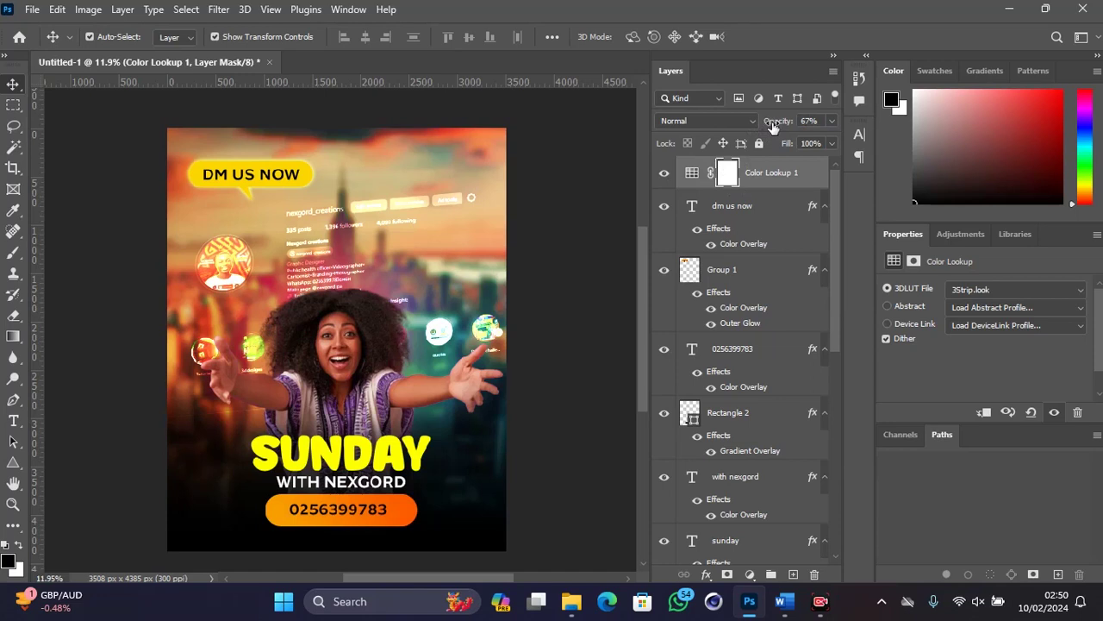
drag(773, 126, 764, 128)
Step: Open the Camera Raw Filter on the woman's photo layer and apply Auto tone correction
click(724, 291)
click(348, 358)
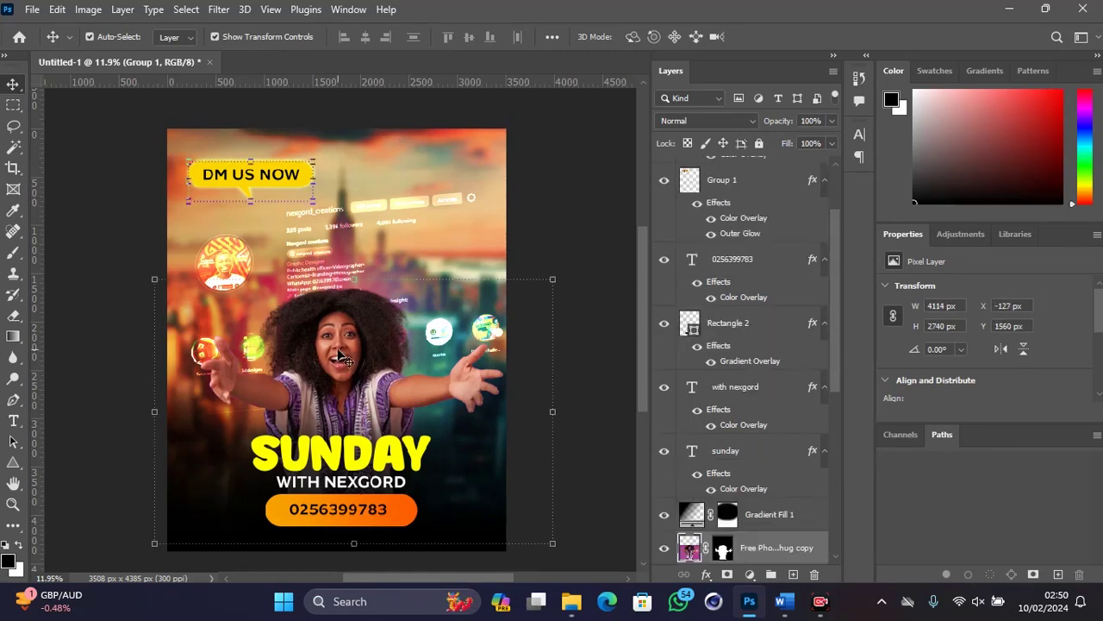
scroll(510, 431, down, 1)
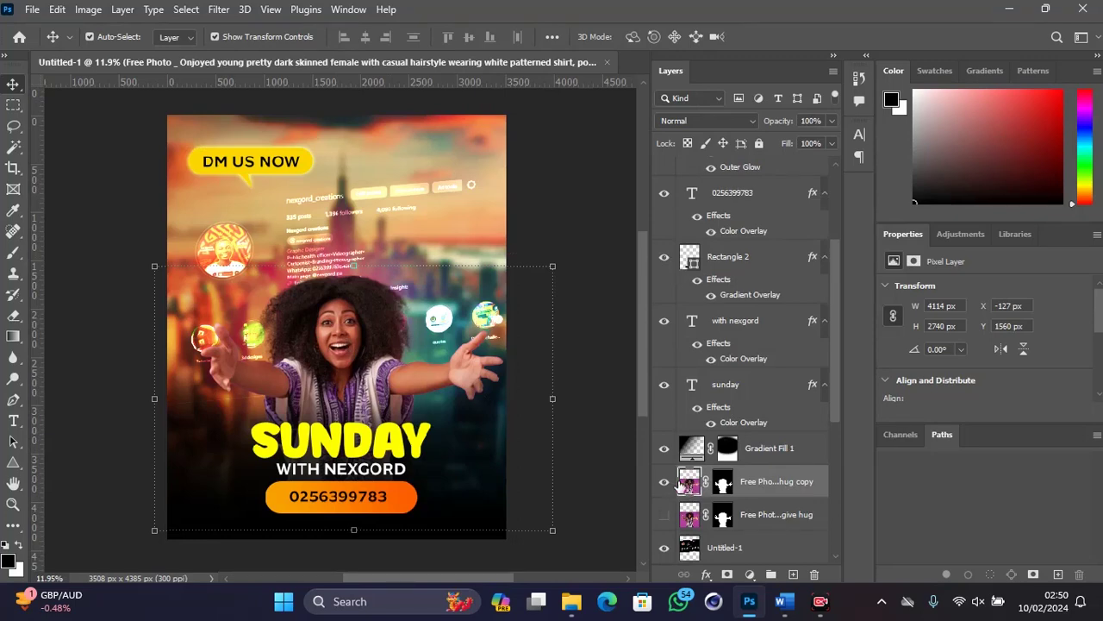
click(219, 10)
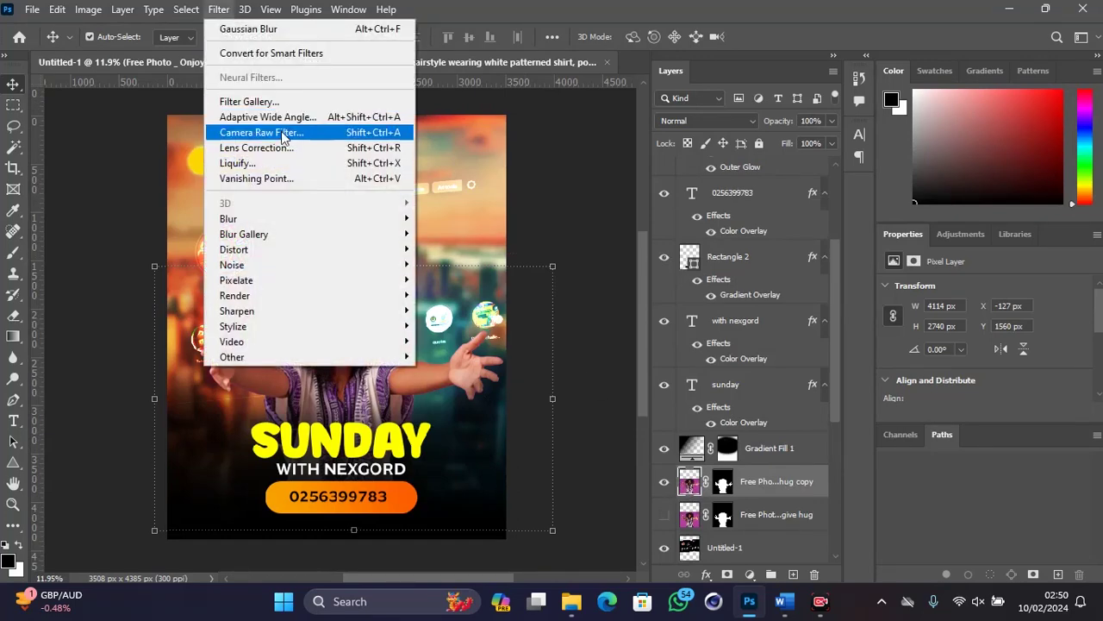
click(317, 134)
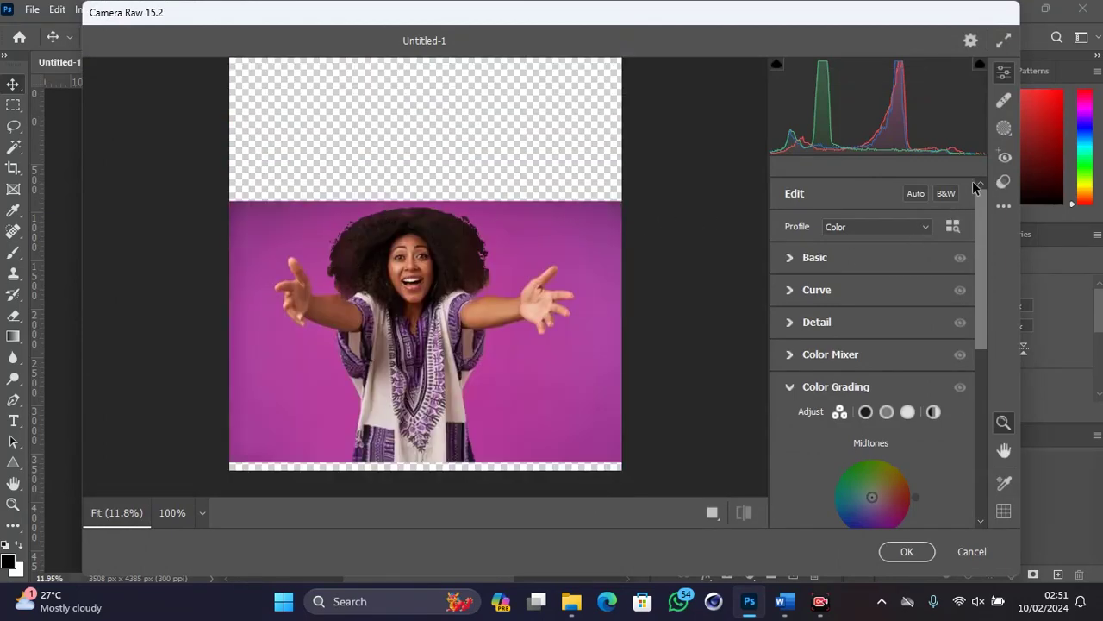
click(789, 259)
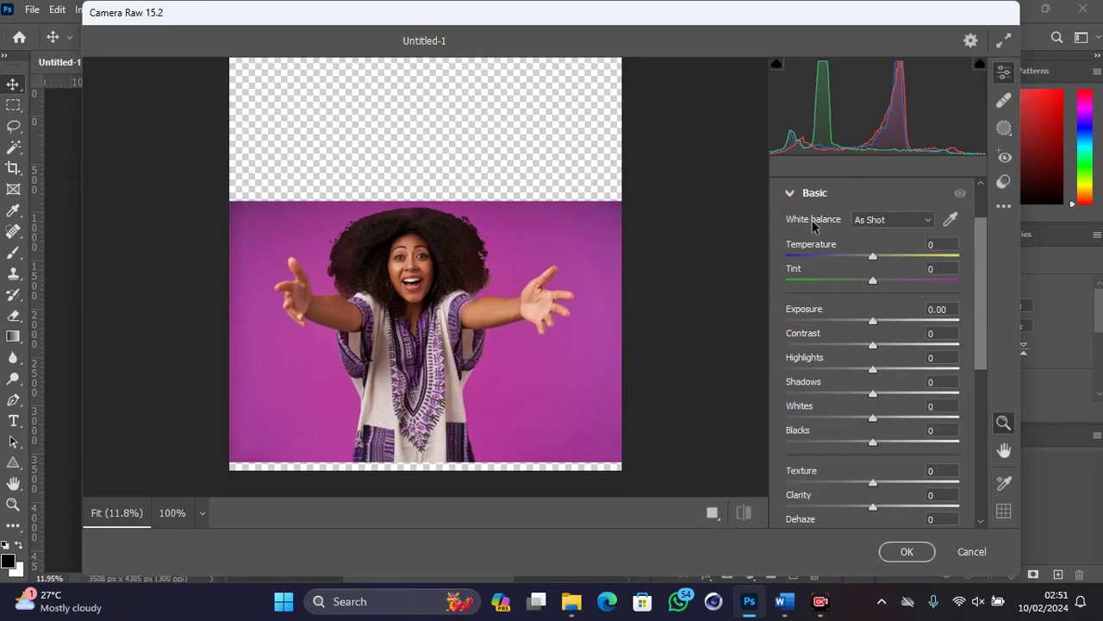
scroll(872, 219, up, 1)
click(916, 197)
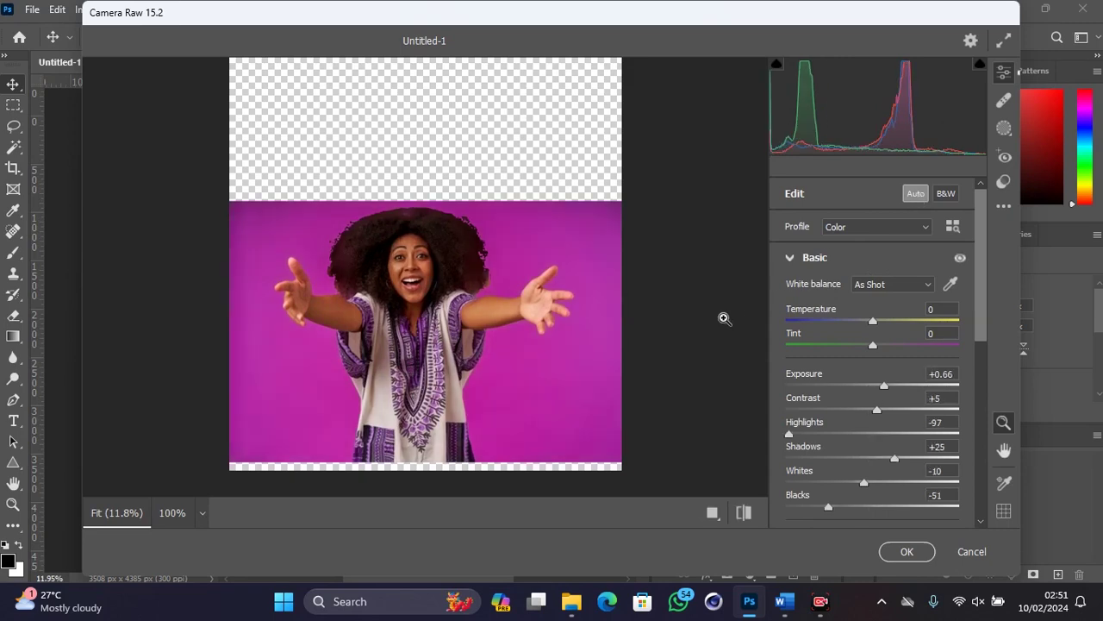
Step: Raise Whites to +59 and Texture to +31, compare before/after, and apply
scroll(850, 382, down, 5)
click(822, 276)
drag(822, 277, 858, 242)
drag(827, 341, 857, 344)
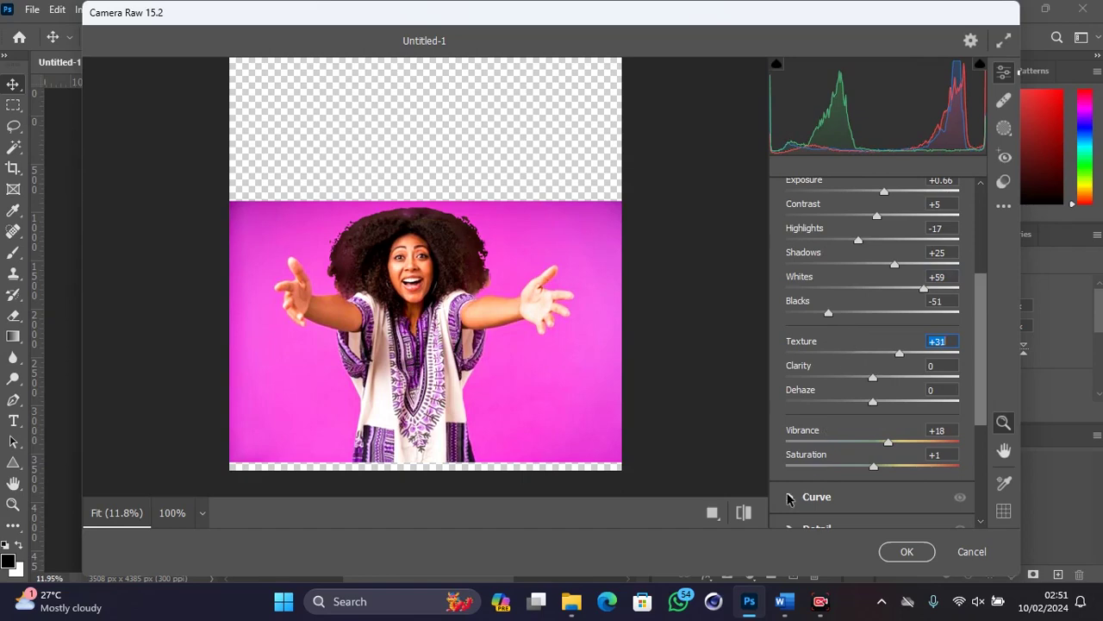
click(744, 512)
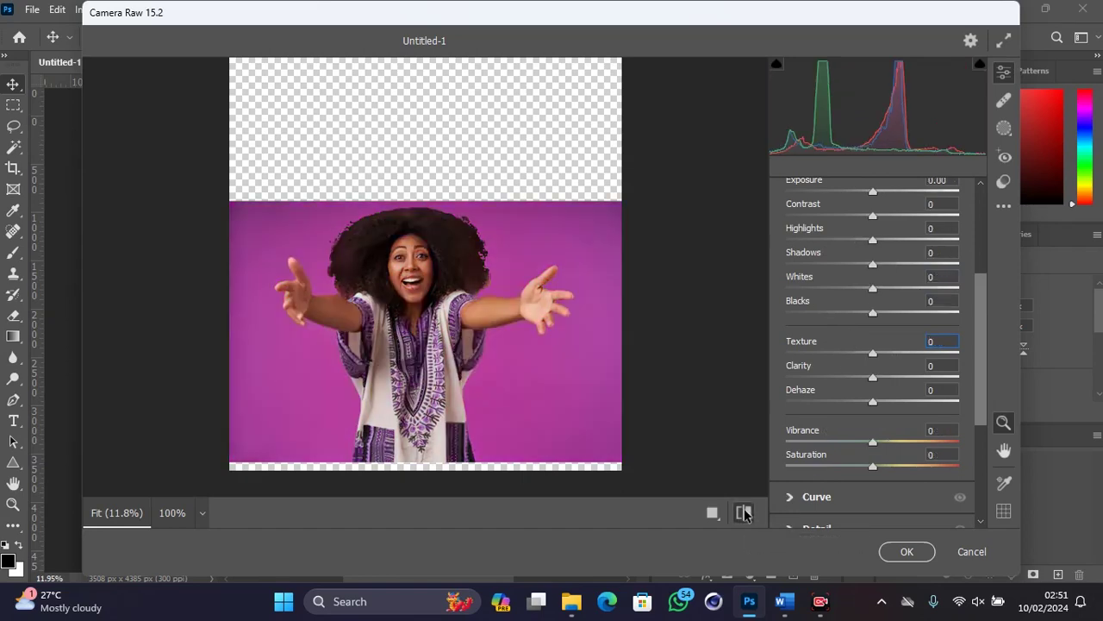
click(745, 512)
click(743, 512)
click(744, 512)
click(915, 556)
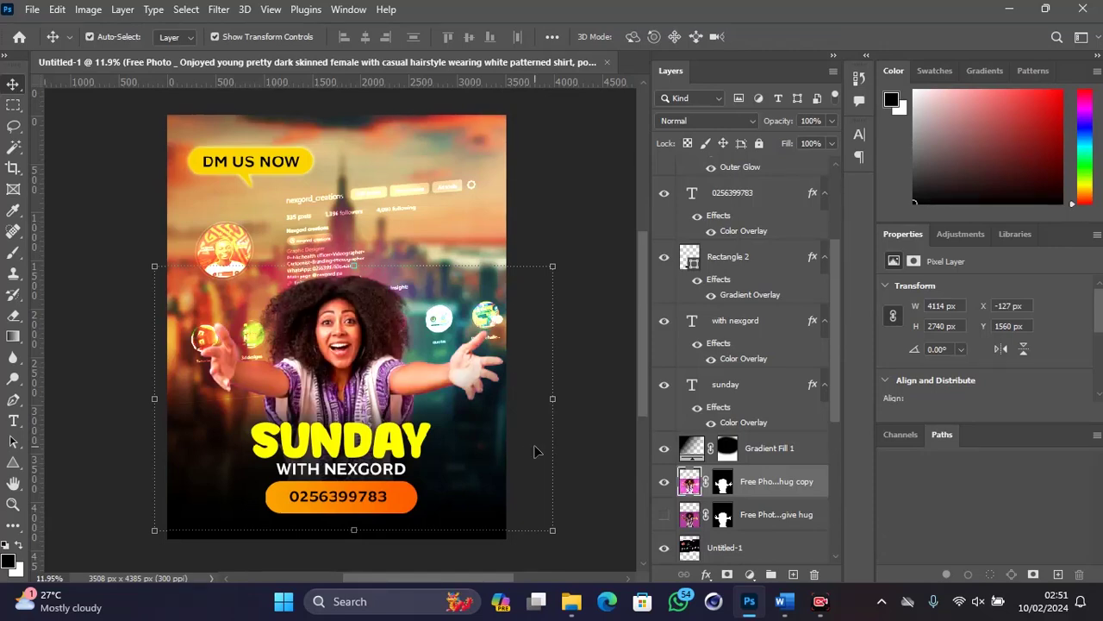
Step: Stamp all visible layers above Color Lookup 1 into a new Layer 1 with Ctrl+Shift+Alt+E
click(610, 414)
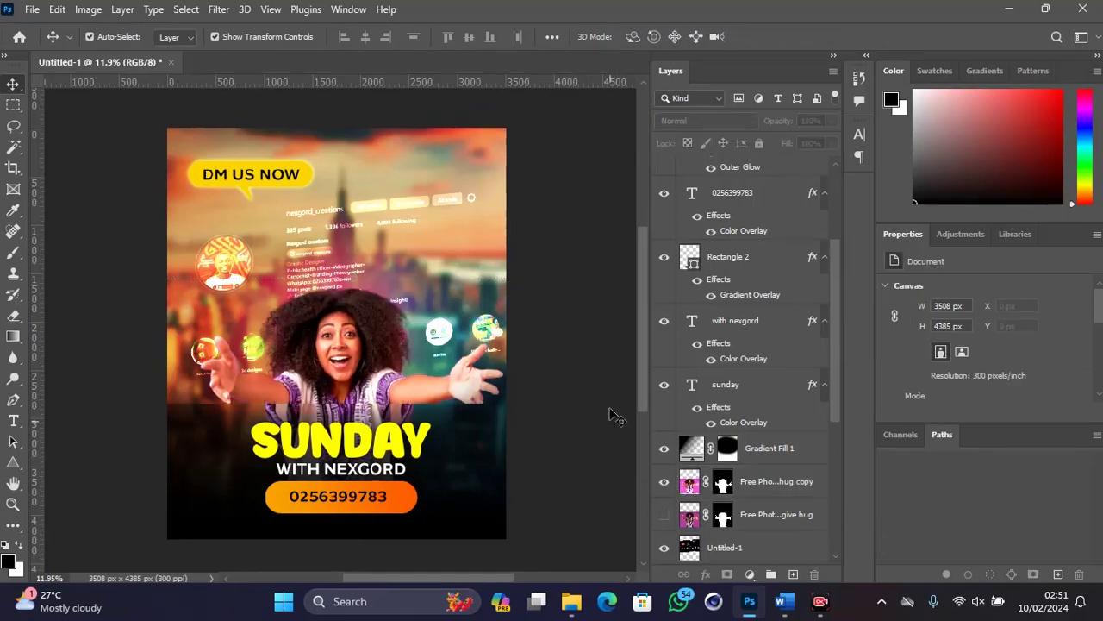
scroll(737, 207, up, 4)
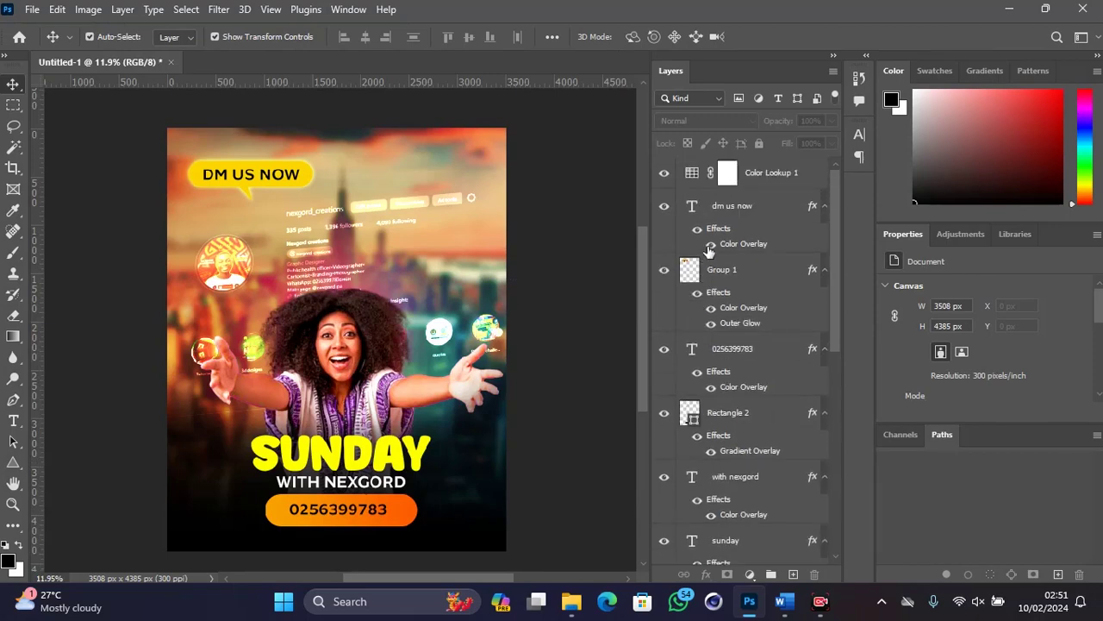
click(752, 177)
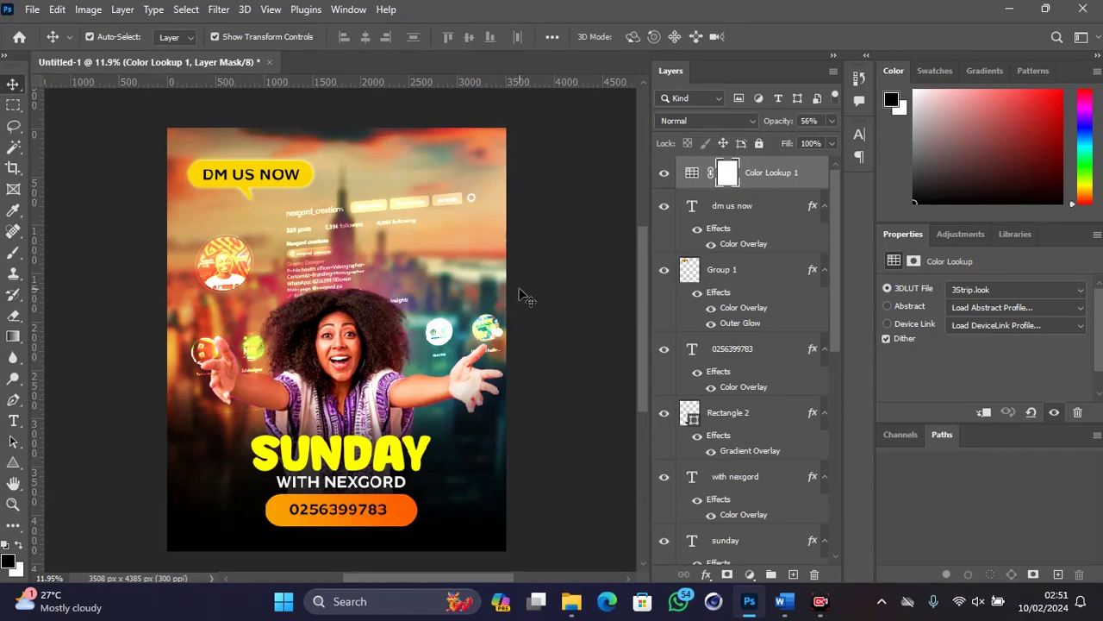
key(ctrl)
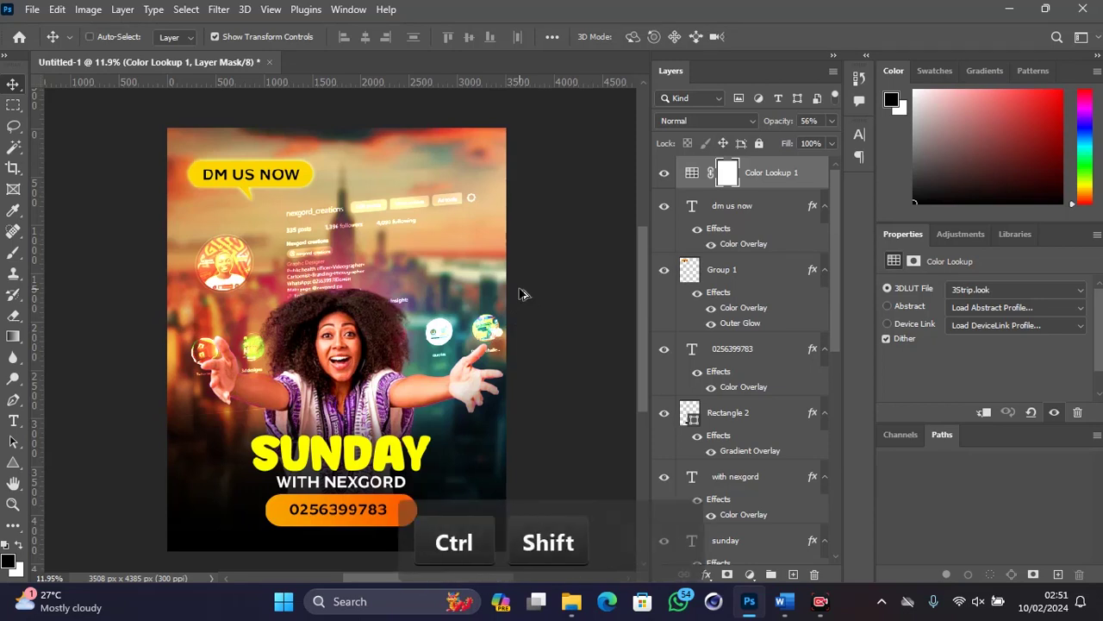
key(ctrl+shift+alt+e)
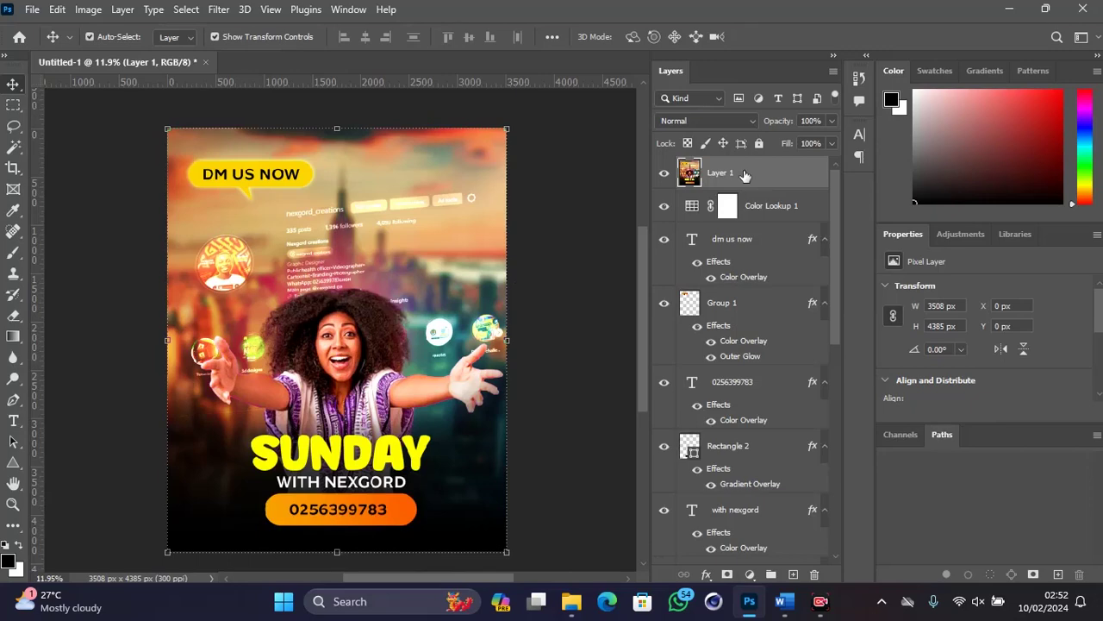
Step: Open Camera Raw on the stamped layer, set Whites to +40, reset Clarity to 0, Texture +22
click(224, 12)
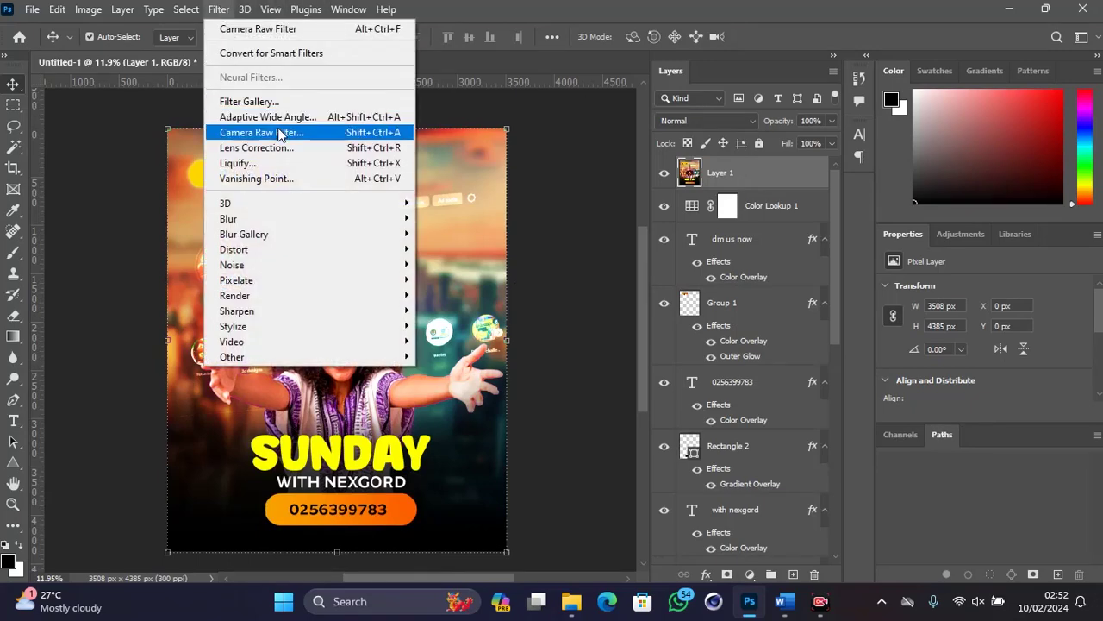
click(279, 133)
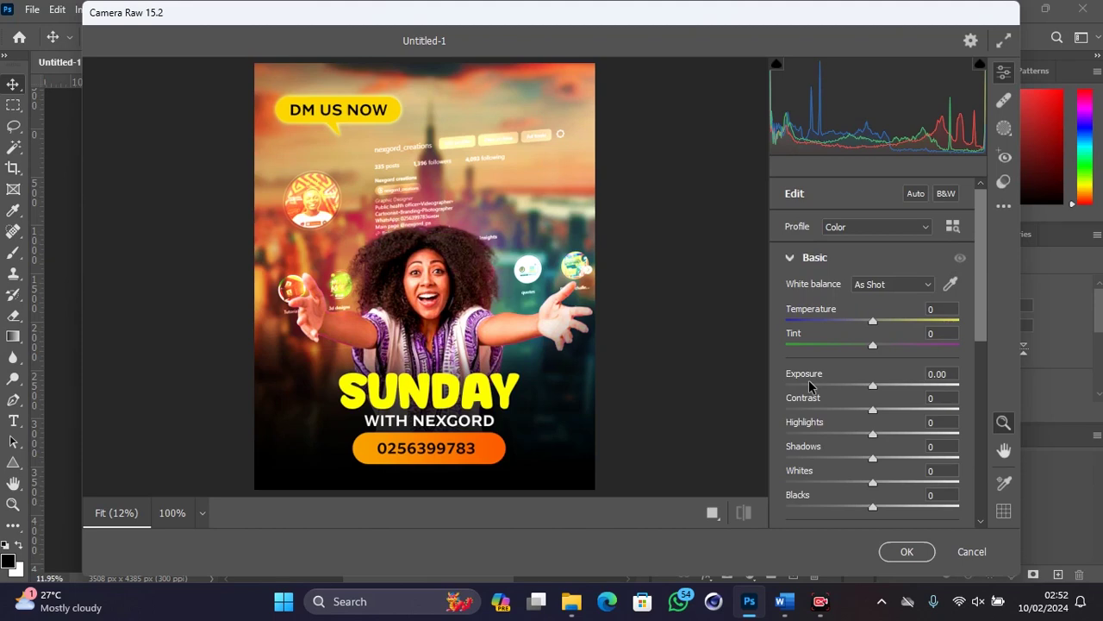
scroll(809, 387, down, 3)
drag(803, 296, 836, 295)
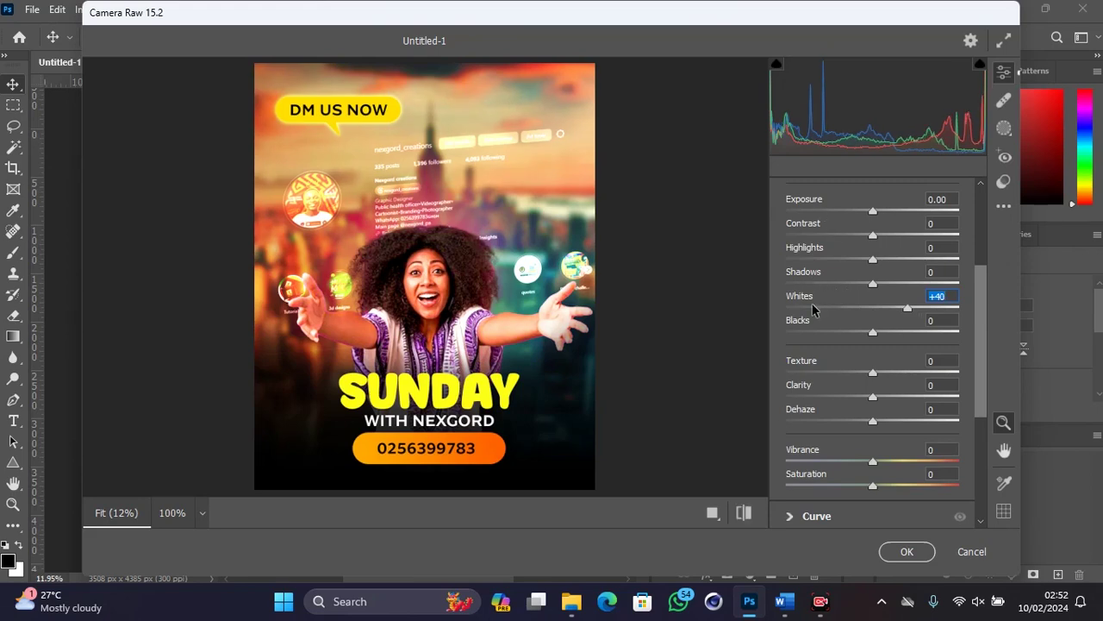
click(811, 398)
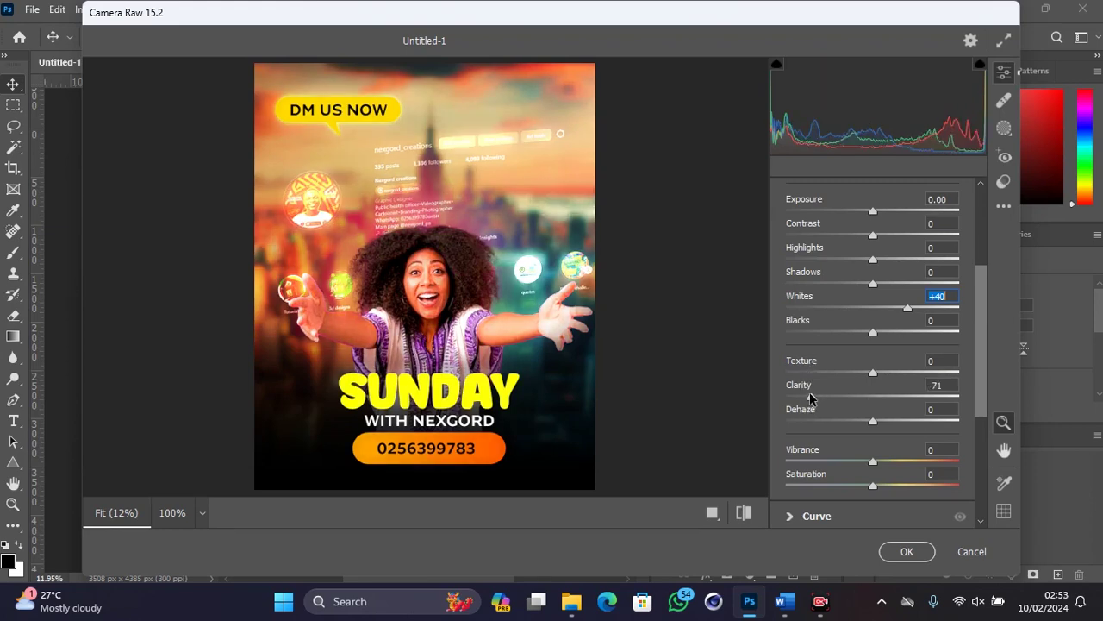
double_click(811, 395)
drag(811, 361, 829, 361)
scroll(823, 357, down, 5)
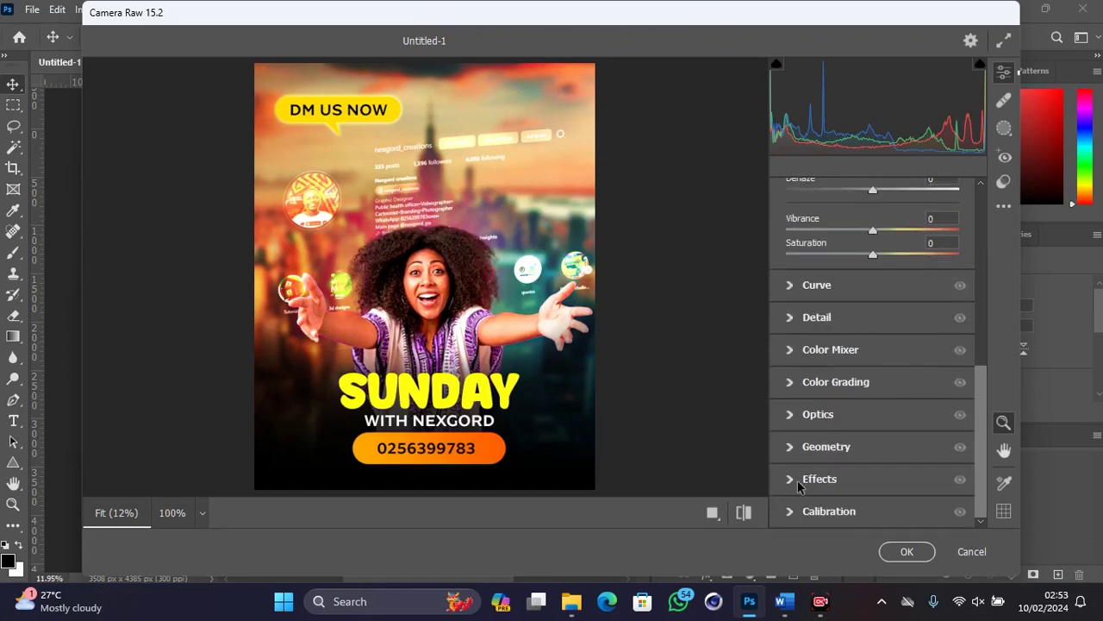
Step: Add Grain at 52 and inspect it zoomed in on the face and profile text
click(801, 480)
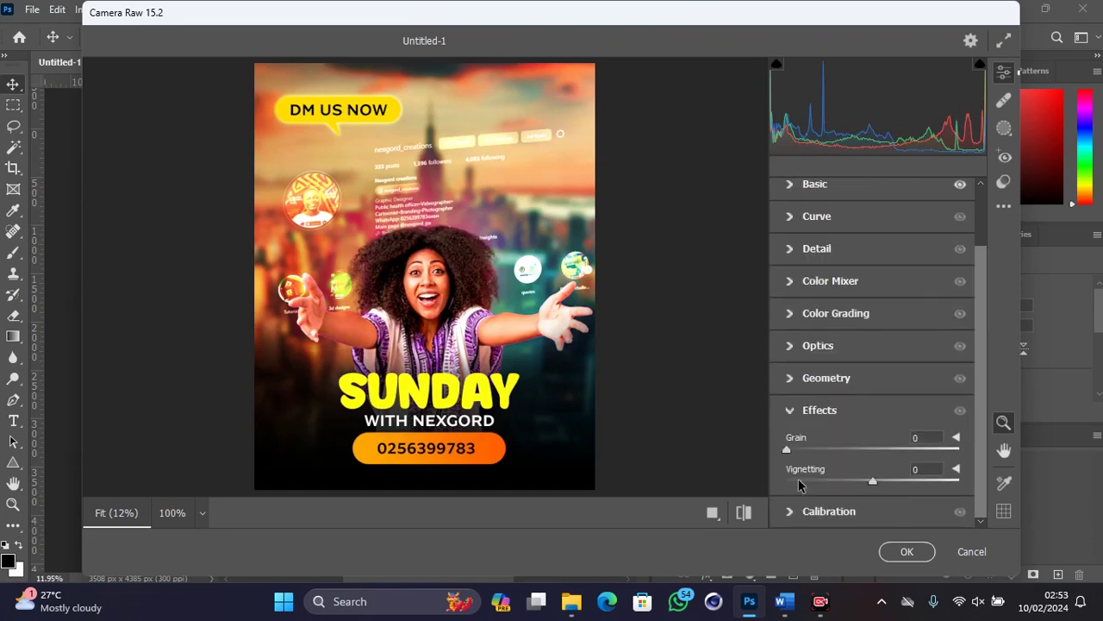
drag(853, 455, 878, 458)
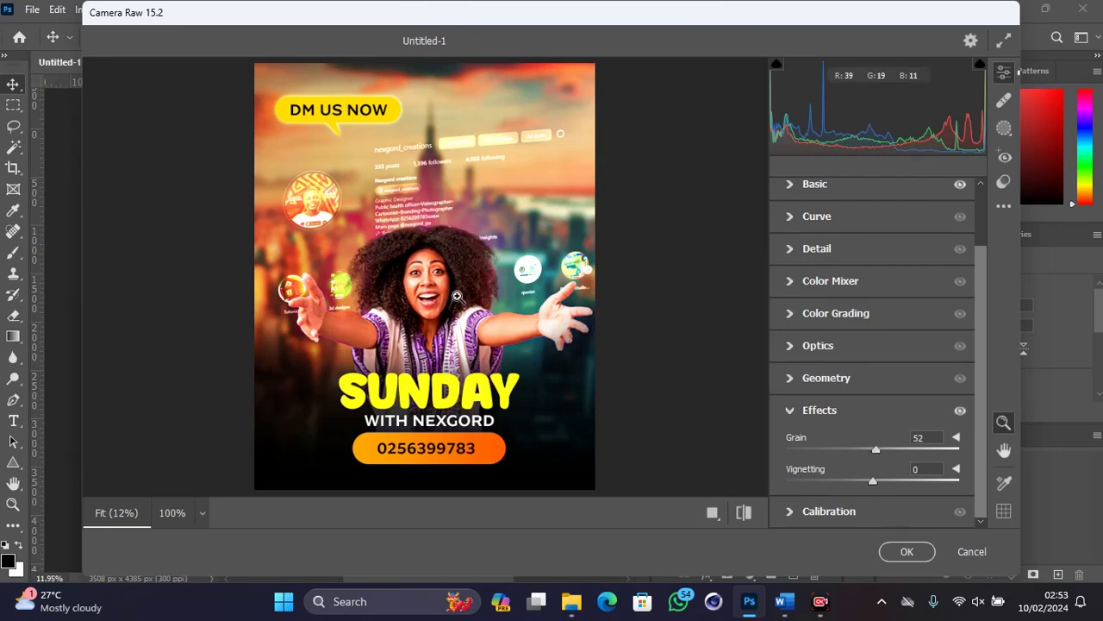
click(457, 296)
click(457, 295)
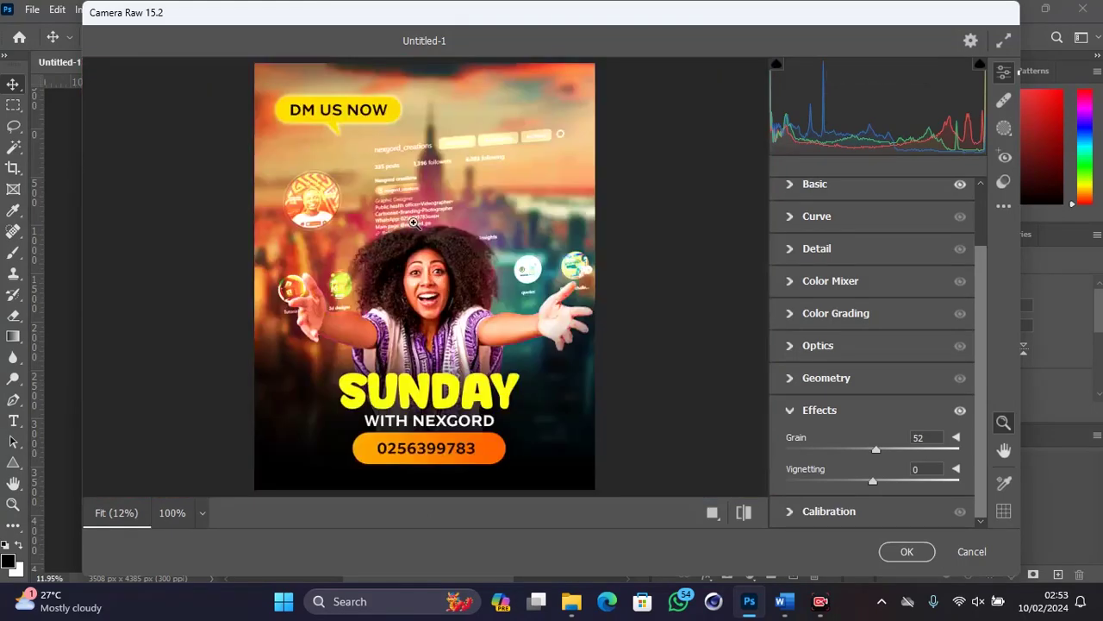
click(415, 193)
click(415, 193)
Step: Tint the midtones green, shadows red and highlights warm with Color Grading
click(788, 314)
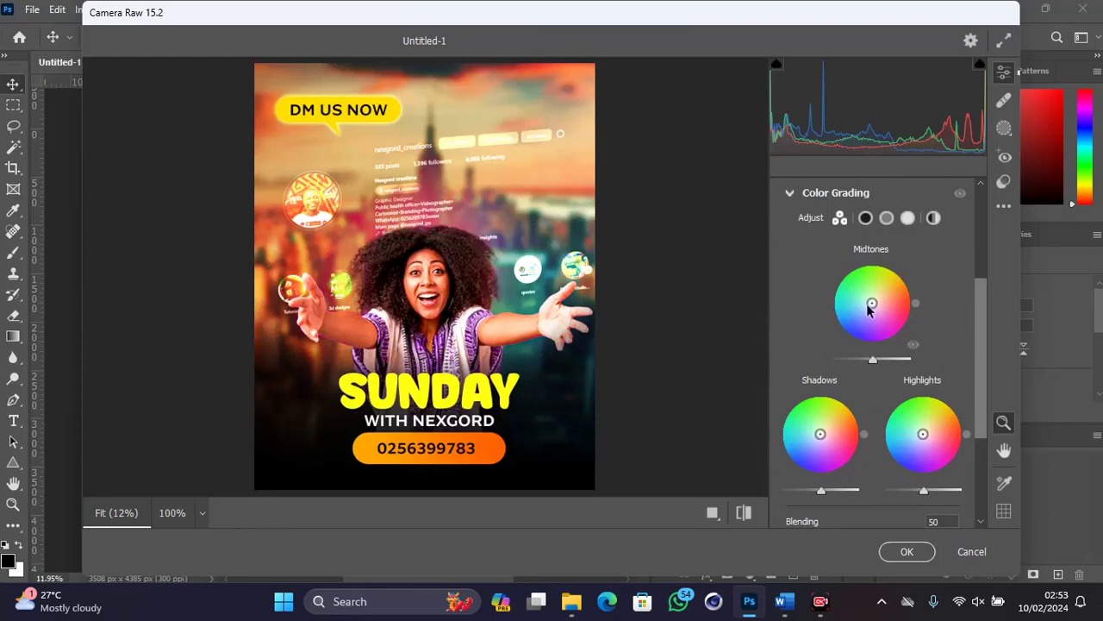
drag(870, 298, 866, 296)
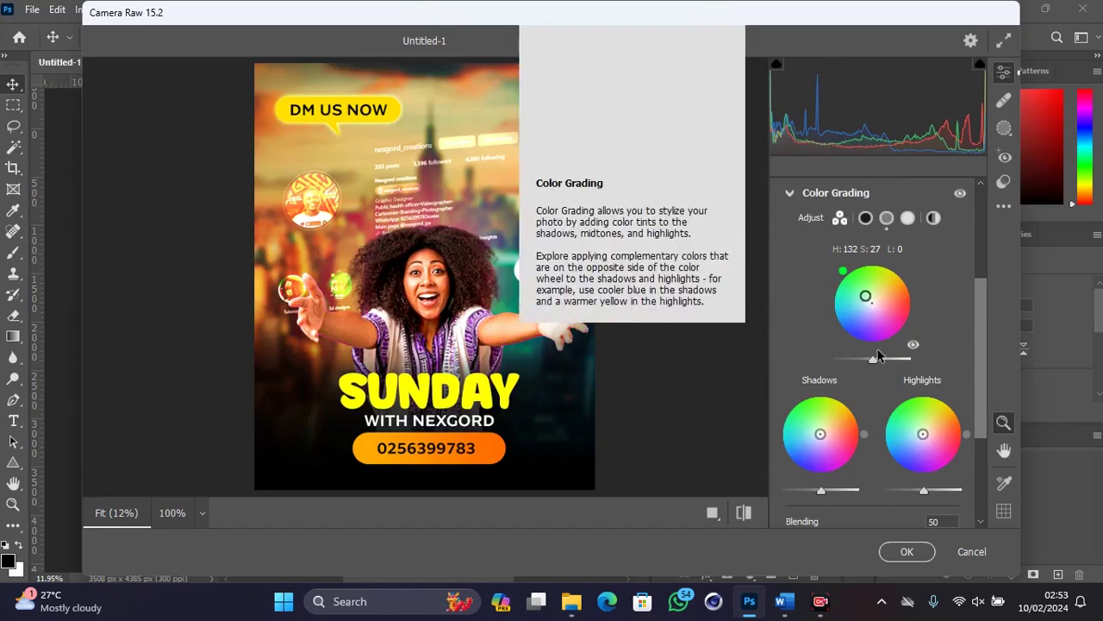
drag(820, 433, 830, 433)
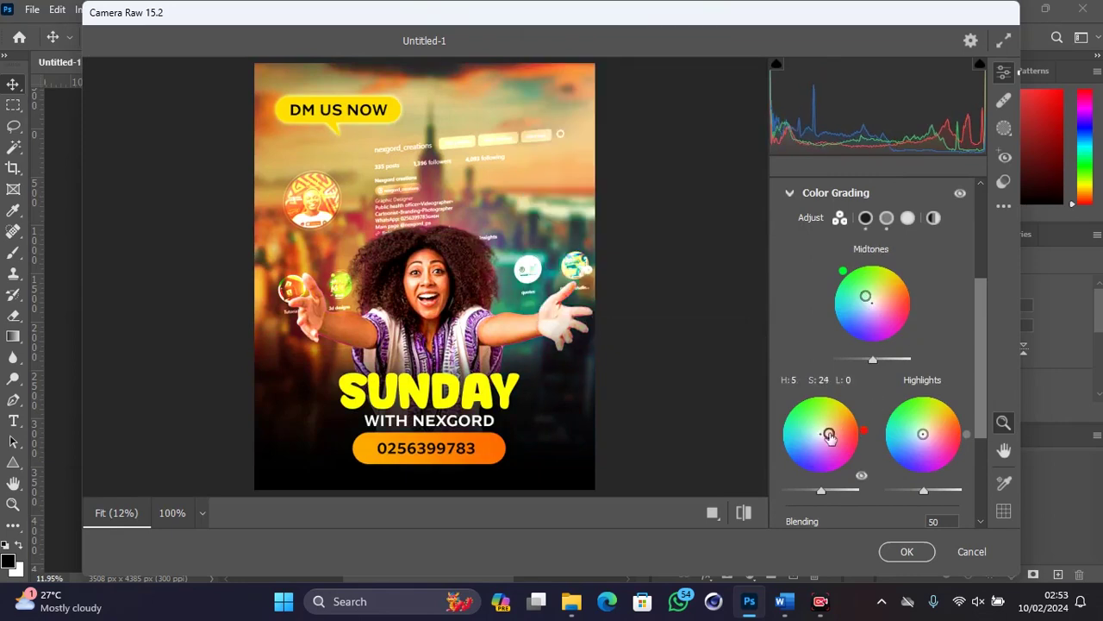
drag(923, 434, 927, 423)
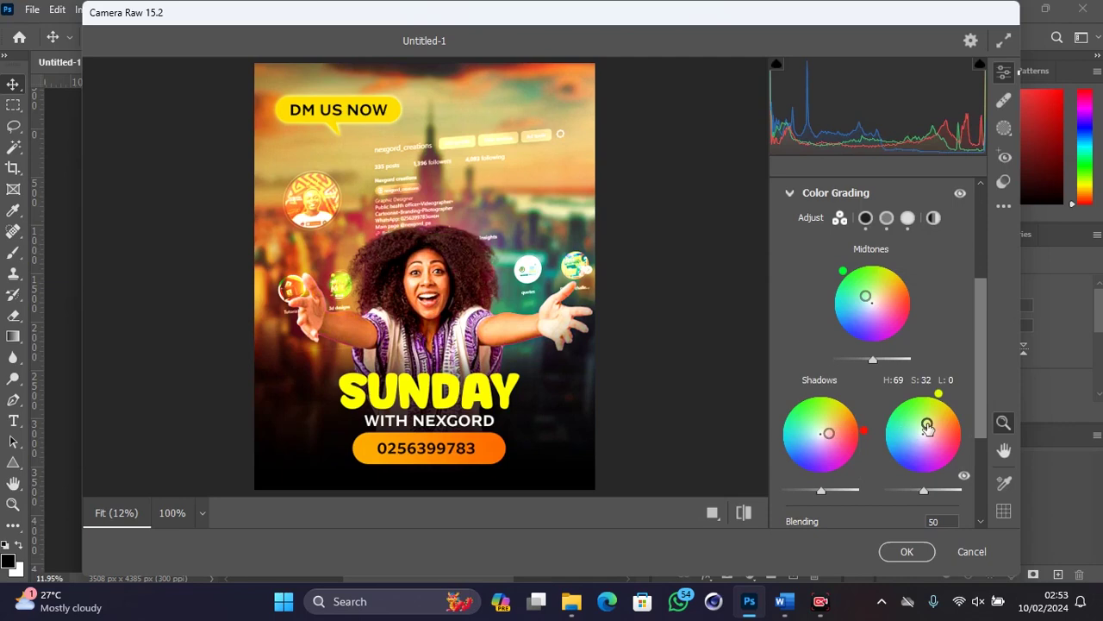
scroll(929, 429, down, 2)
drag(928, 328, 928, 324)
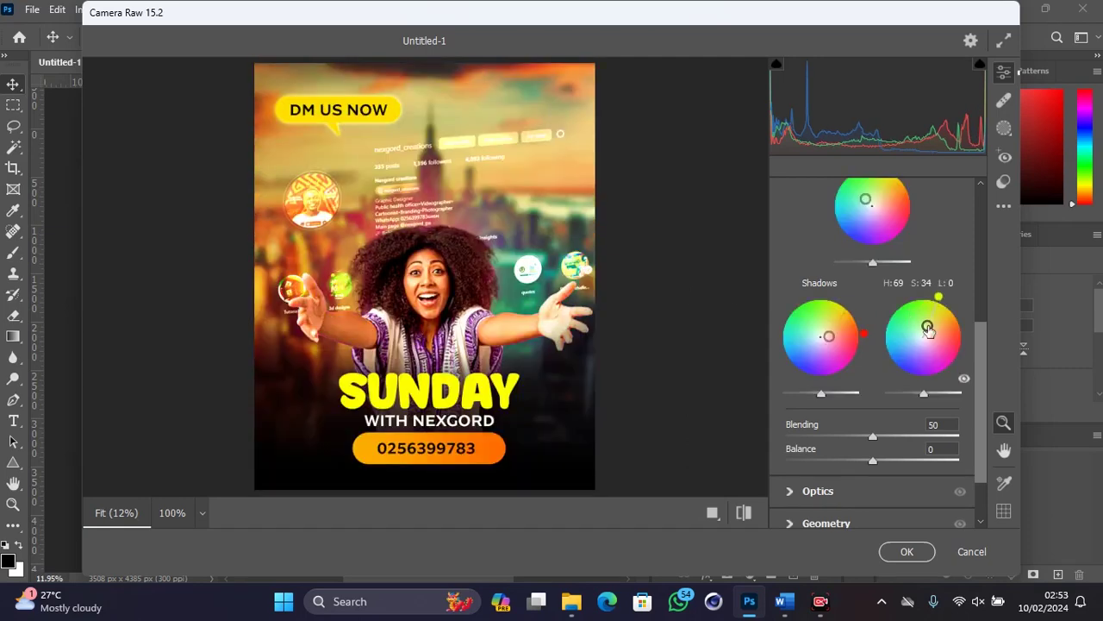
scroll(943, 270, up, 3)
Step: Compare the grade against the original, then apply the Camera Raw edits to Layer 1
click(959, 291)
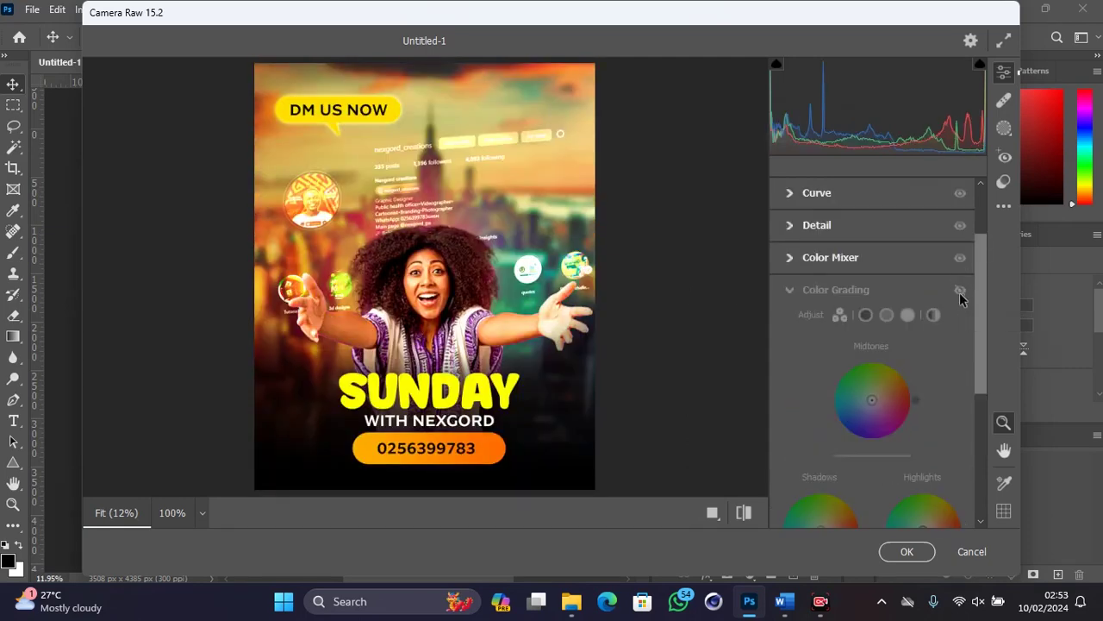
click(959, 292)
click(960, 292)
click(960, 292)
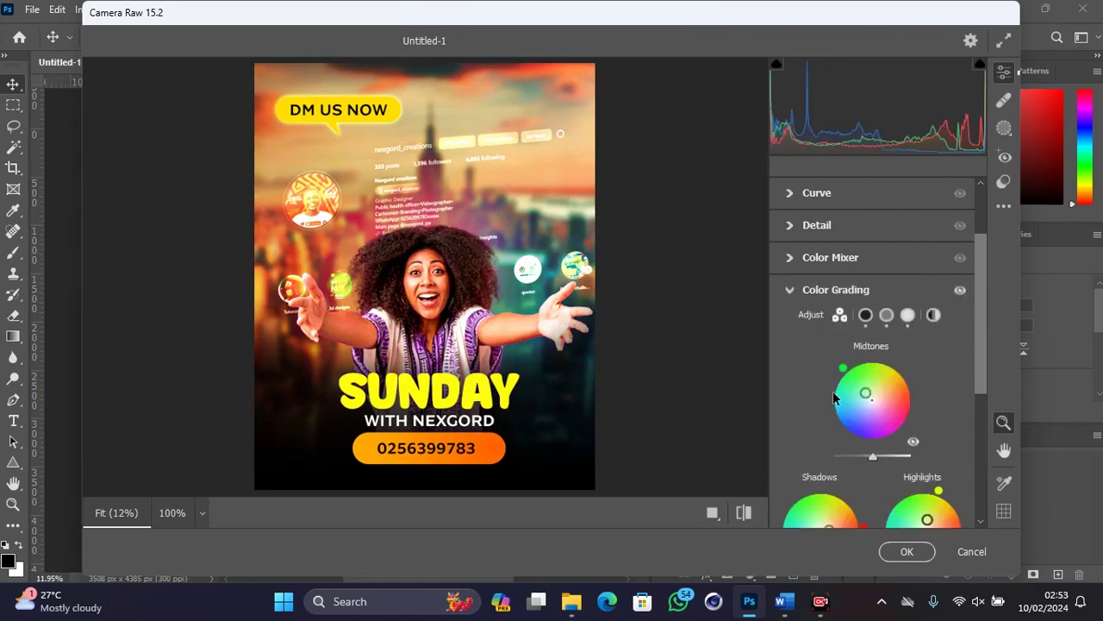
click(744, 513)
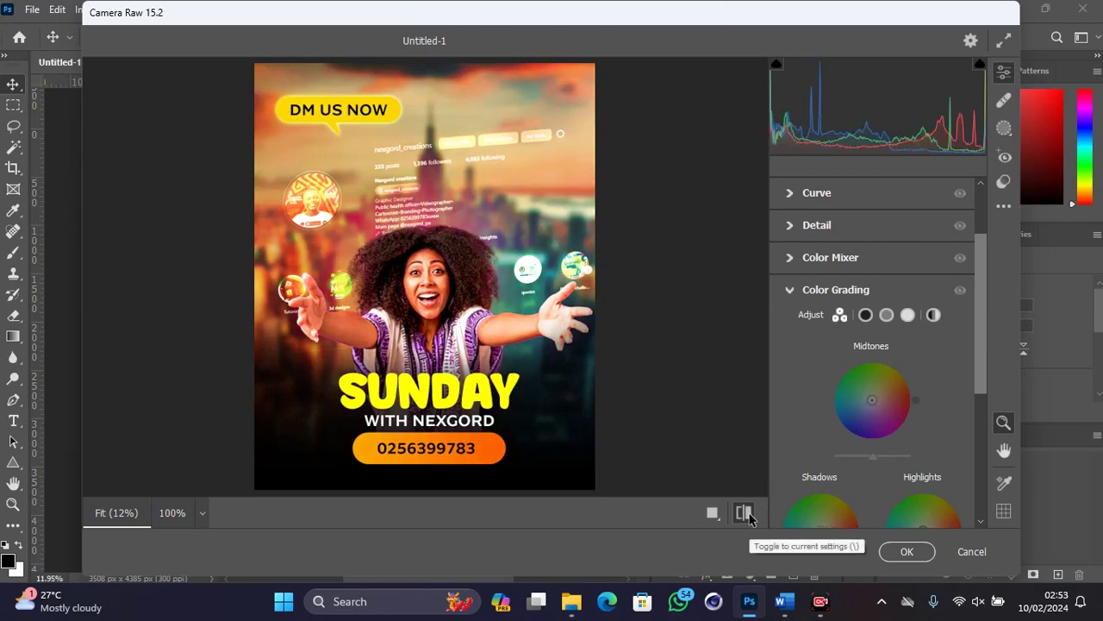
click(744, 513)
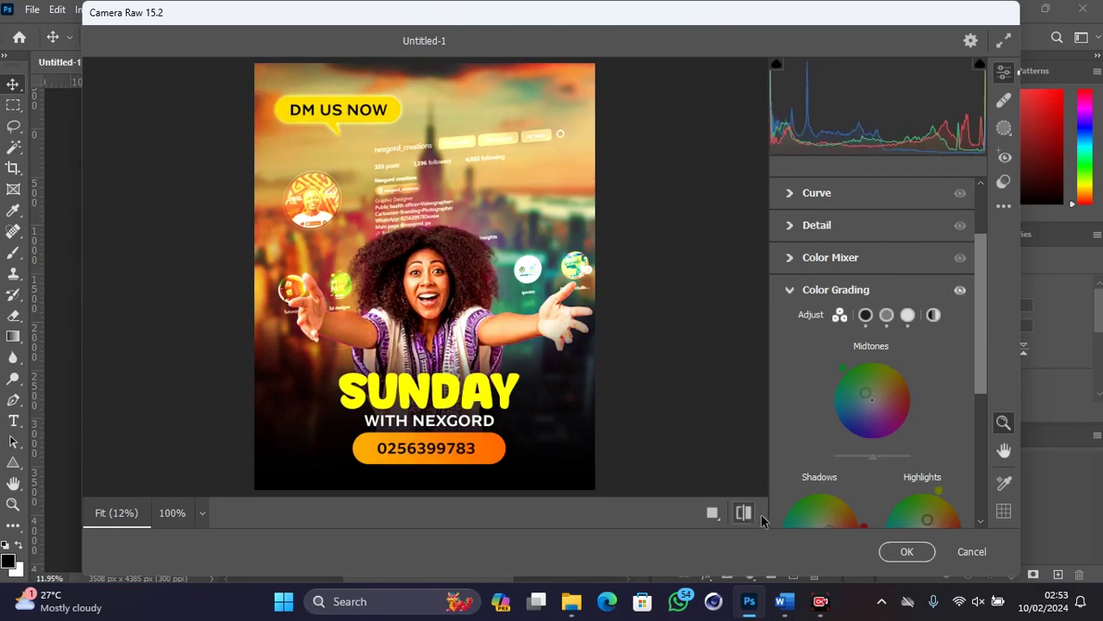
click(905, 552)
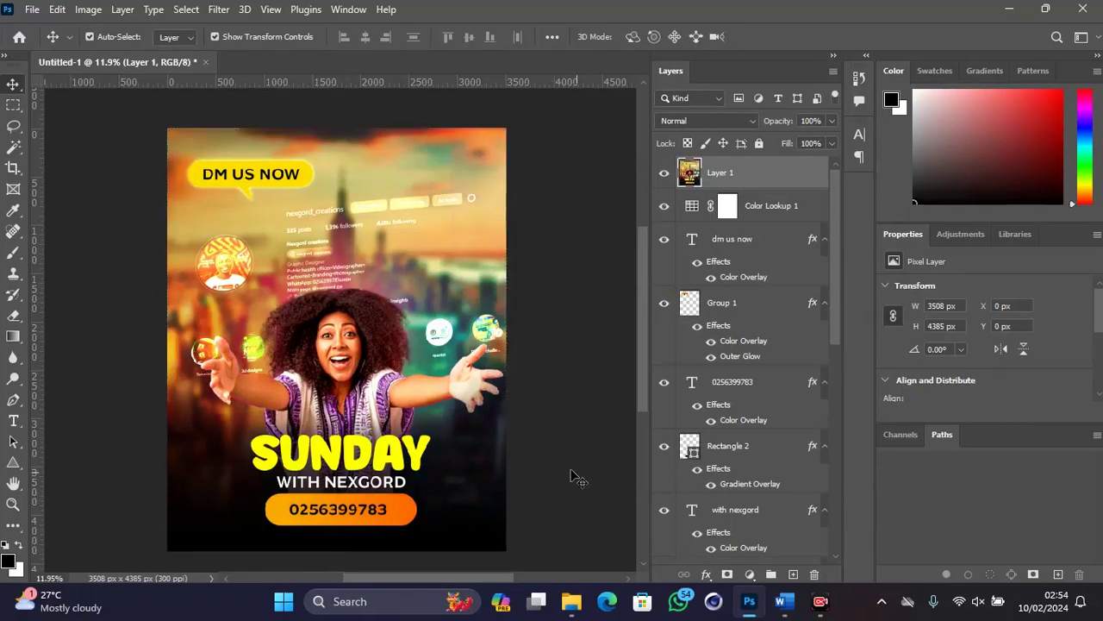
click(575, 475)
alt+scroll(405, 435, down, 2)
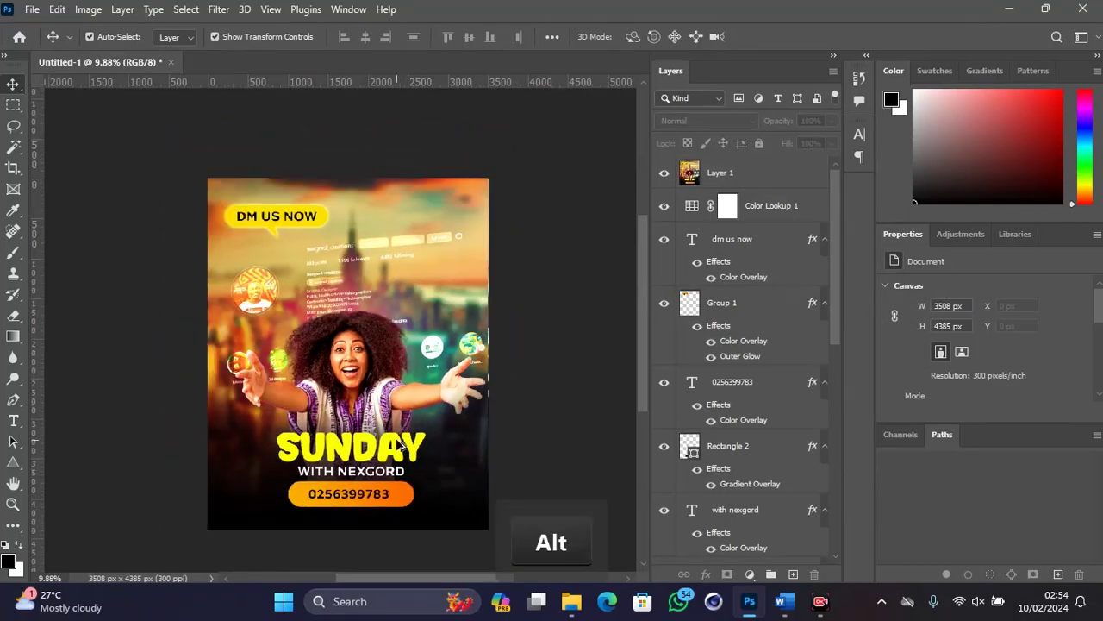
scroll(404, 445, down, 1)
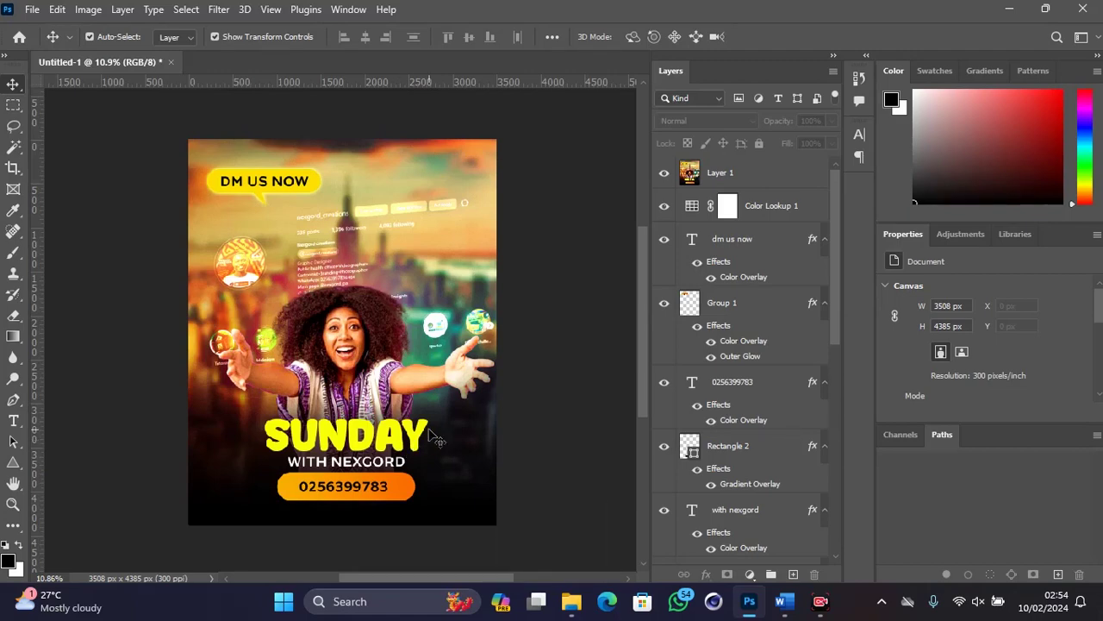
scroll(437, 440, up, 1)
scroll(437, 440, down, 1)
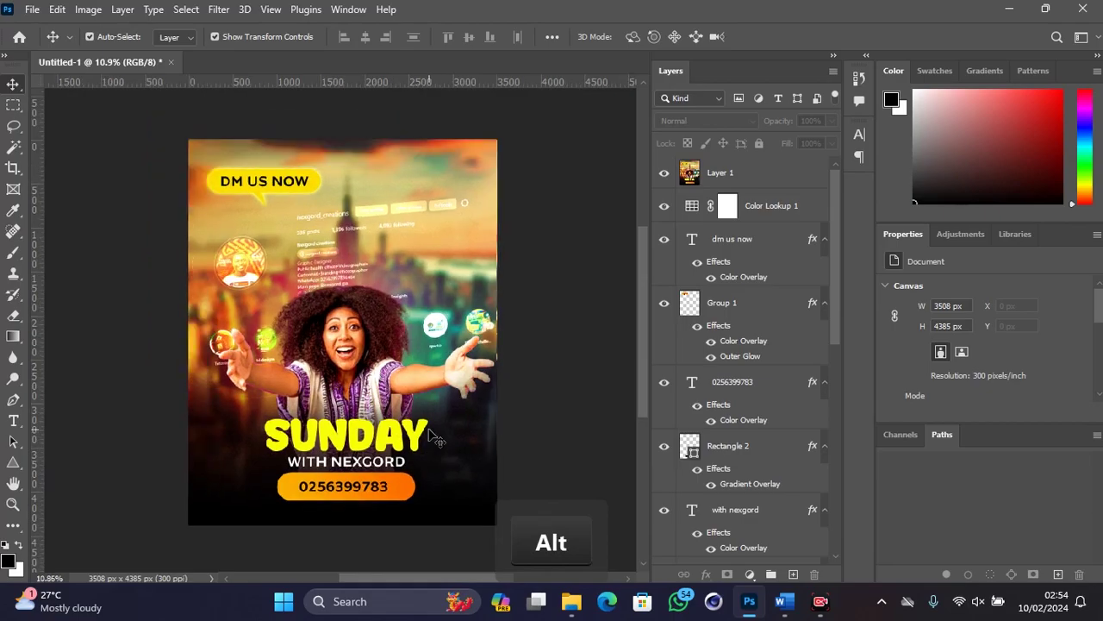